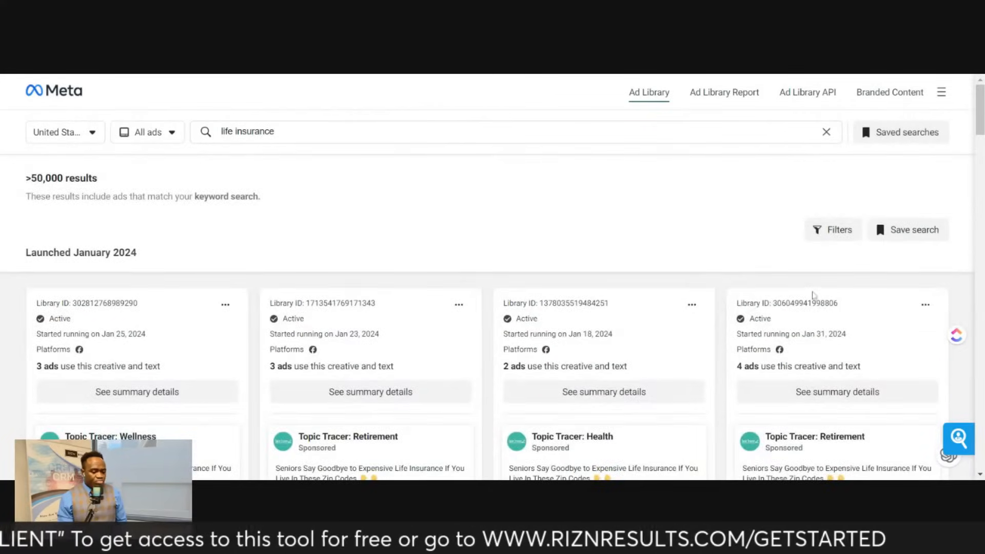
- Open the filters for the life insurance ad results and set the active status to Active ads
scroll(825, 249, "down", 1)
scroll(817, 388, "down", 1)
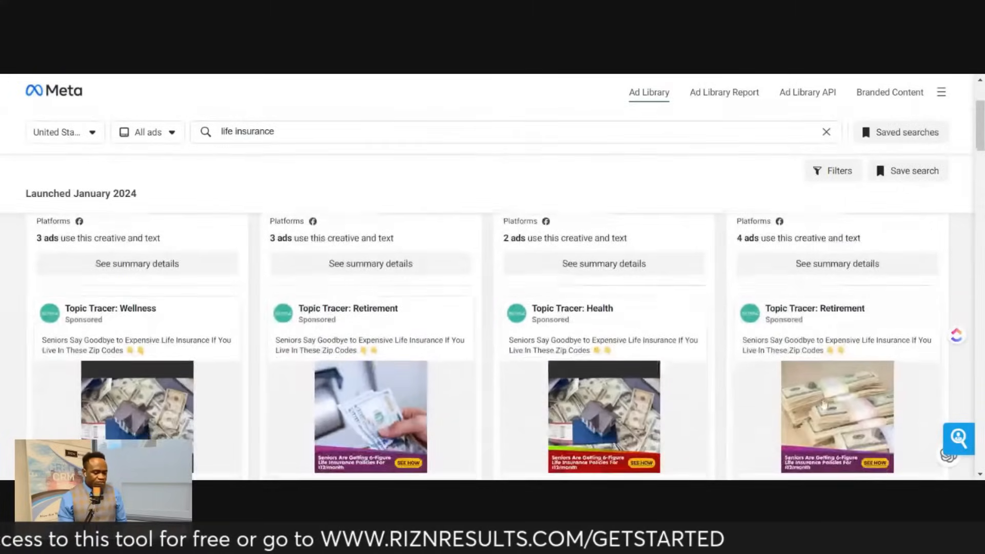
left_click(846, 172)
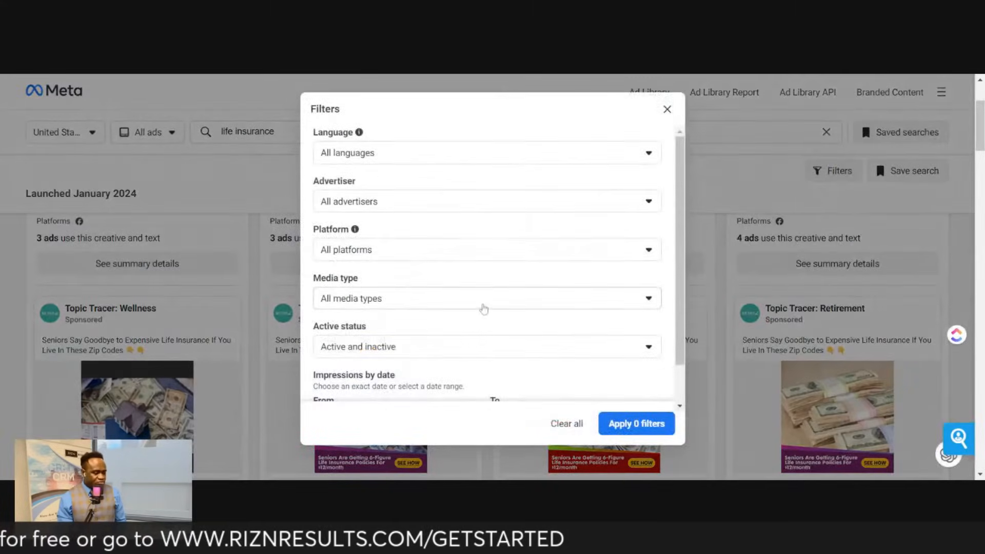
left_click(436, 349)
left_click(402, 398)
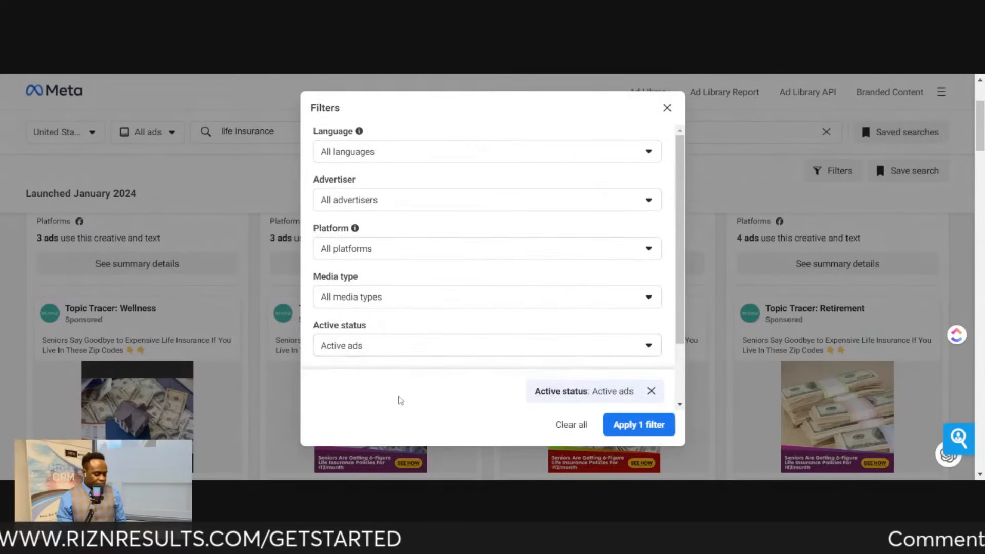
- Set the end date of the impressions range to December 28, 2023 and apply both filters
scroll(496, 302, "down", 1)
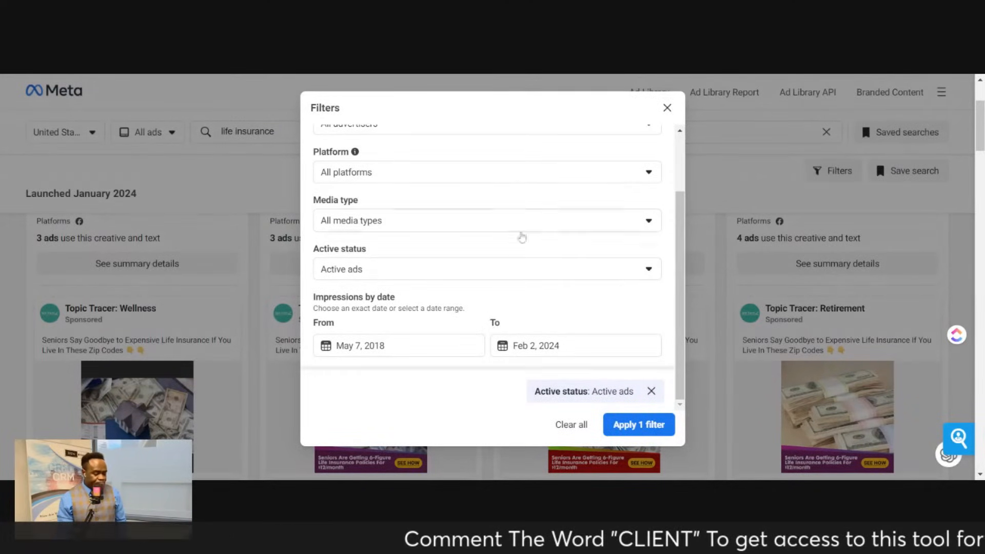
left_click(572, 356)
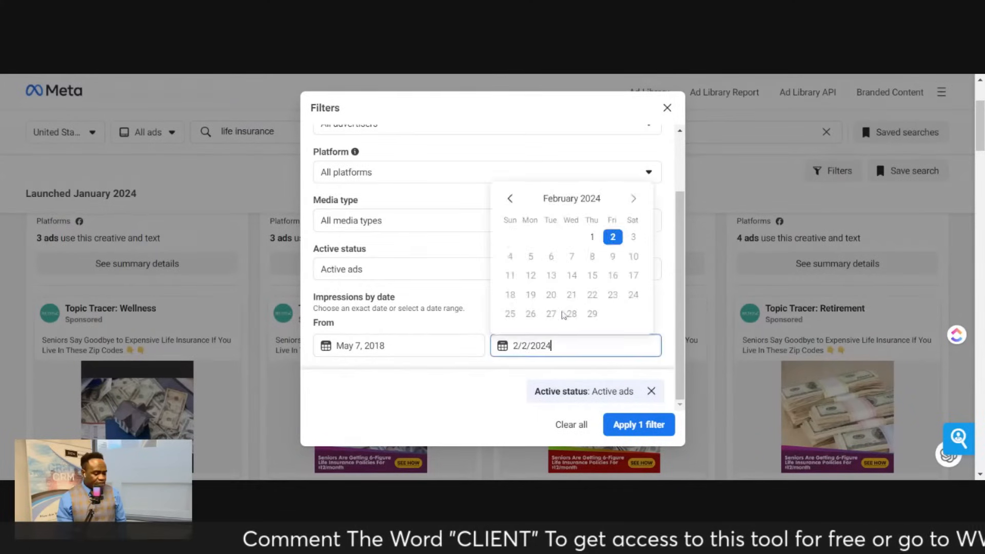
left_click(513, 200)
left_click(510, 199)
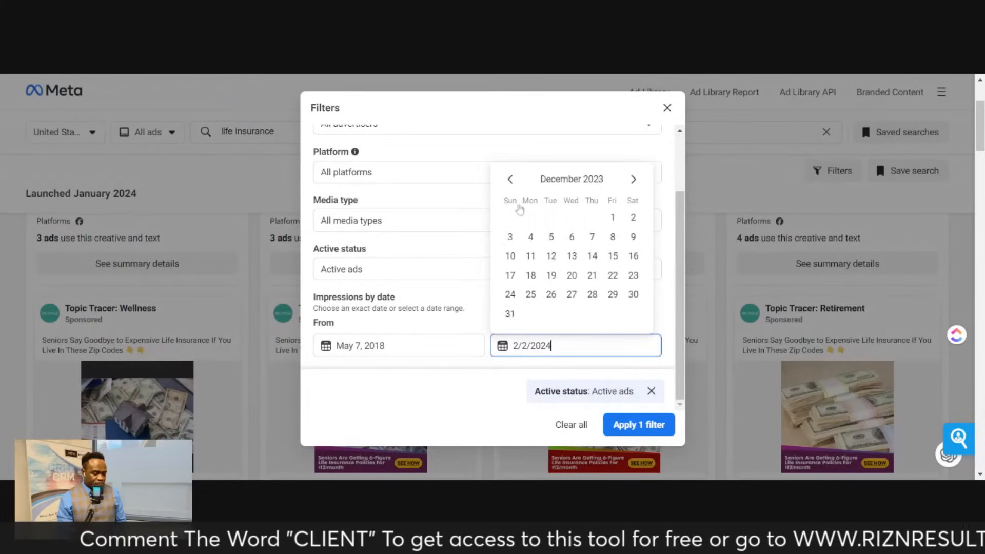
left_click(592, 292)
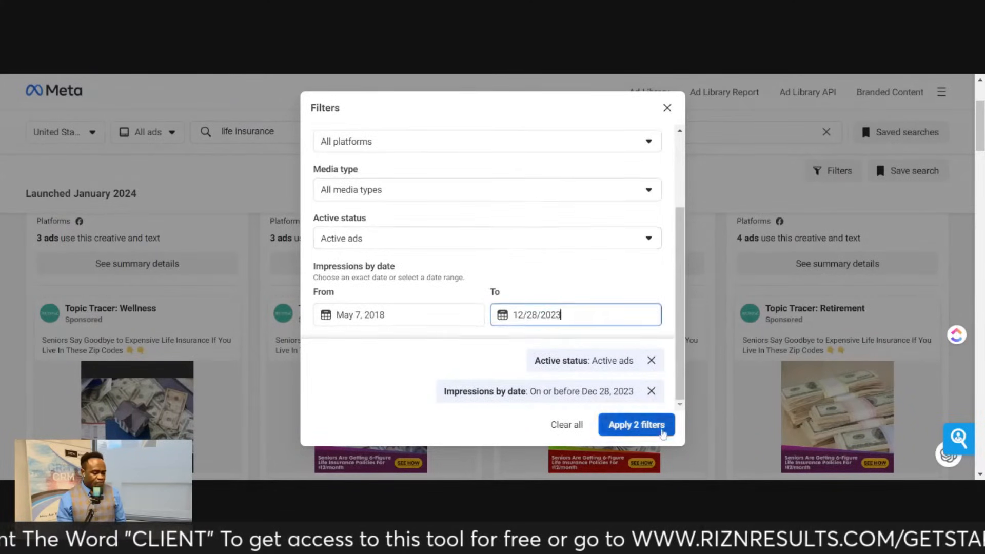
left_click(637, 425)
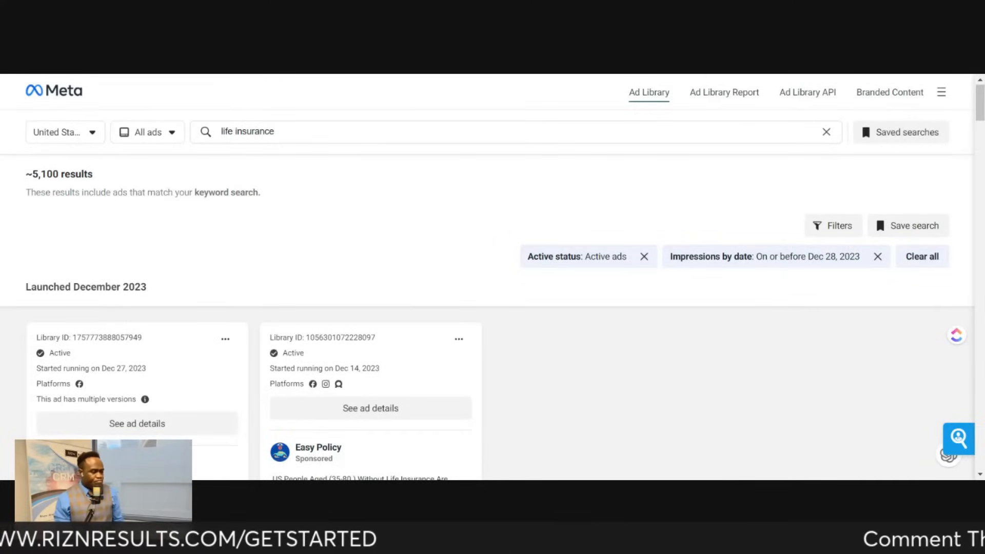
- Review the ads launched in December 2023 and play the Easy Policy video ad
scroll(452, 251, "down", 5)
scroll(549, 368, "up", 1)
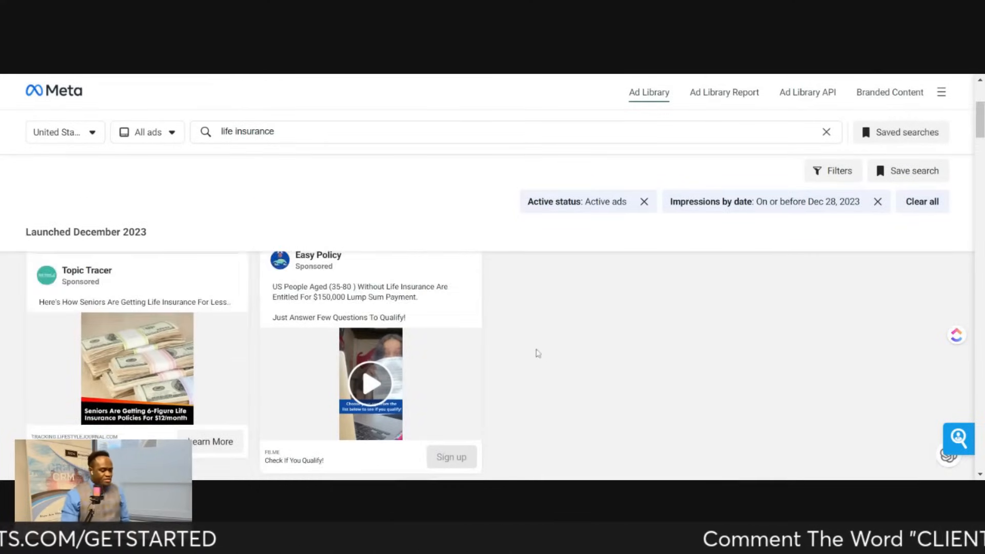
scroll(541, 354, "up", 3)
scroll(528, 346, "down", 3)
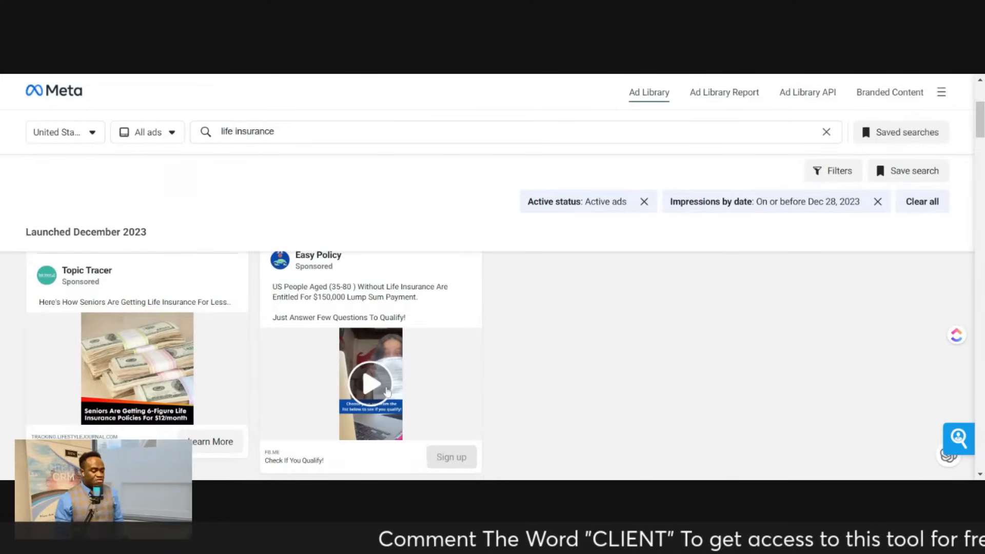
left_click(380, 392)
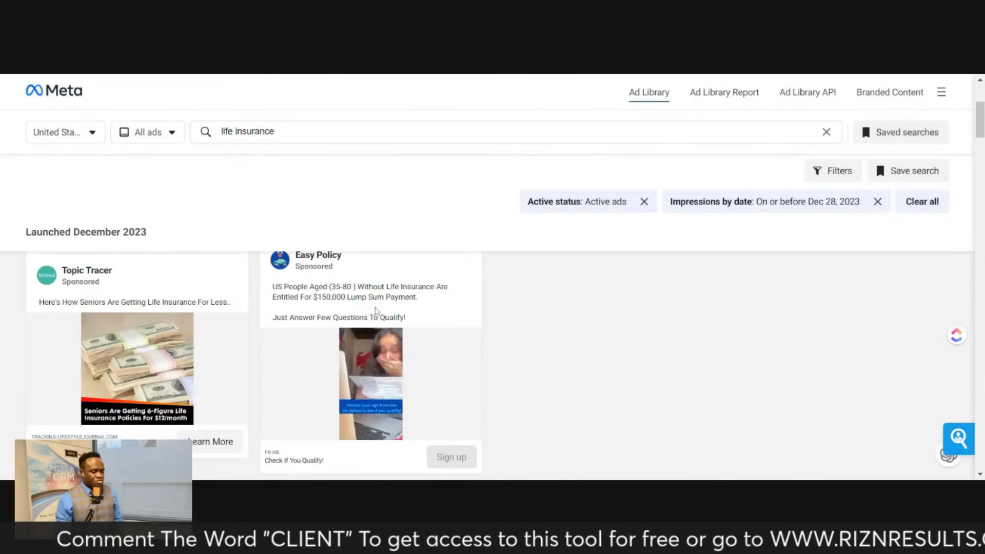
scroll(380, 406, "up", 1)
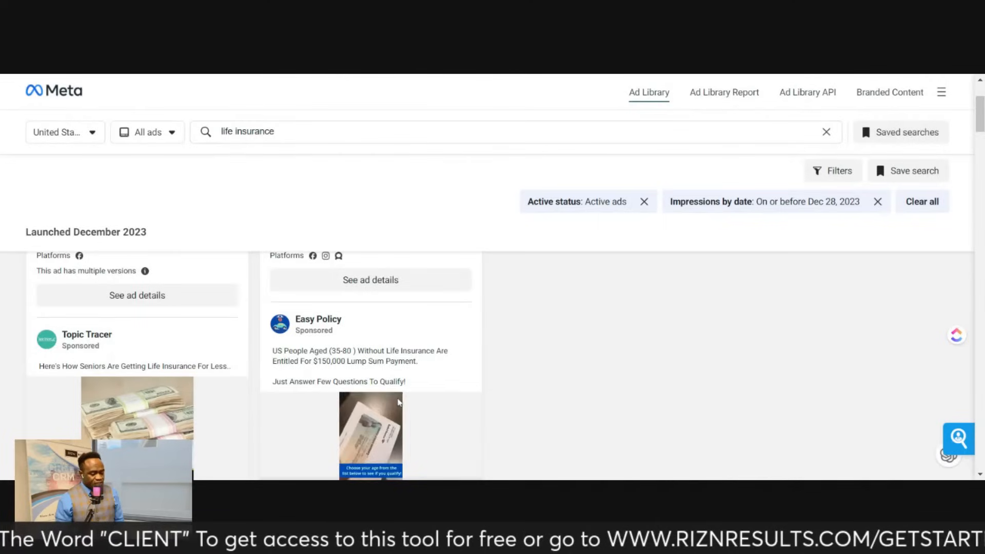
scroll(390, 411, "down", 1)
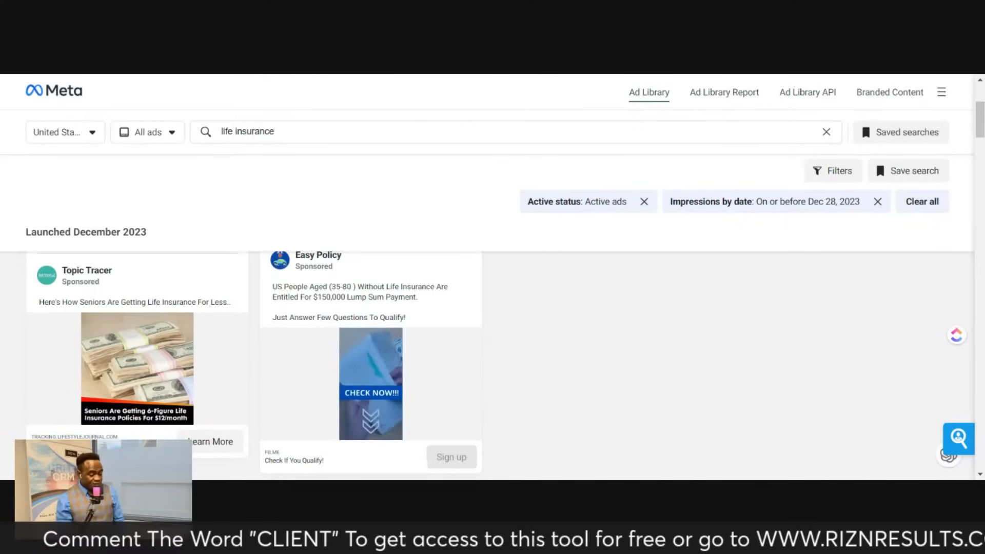
- Browse the older active ads from November back to August 2023, comparing their creatives and ad copy
scroll(528, 369, "up", 3)
scroll(528, 370, "down", 10)
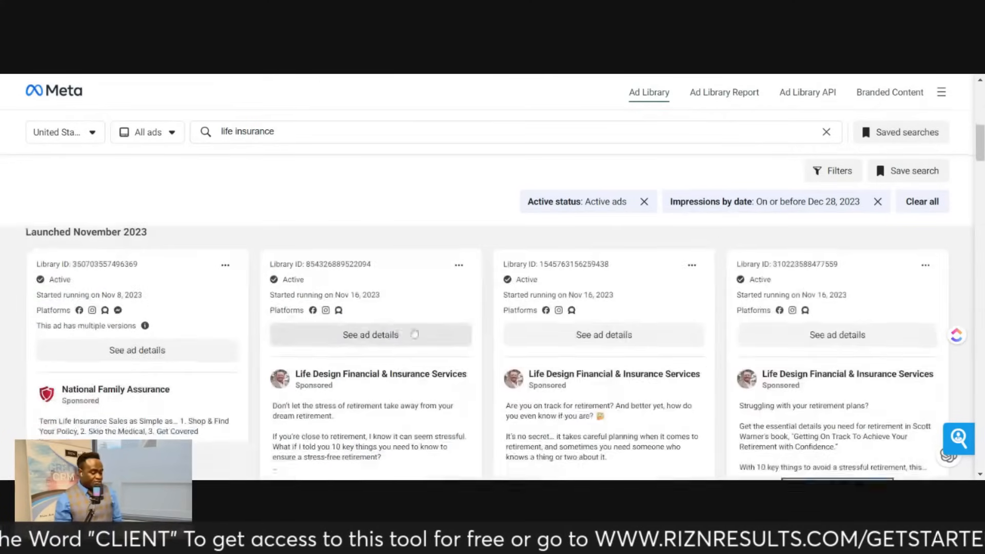
scroll(529, 369, "down", 10)
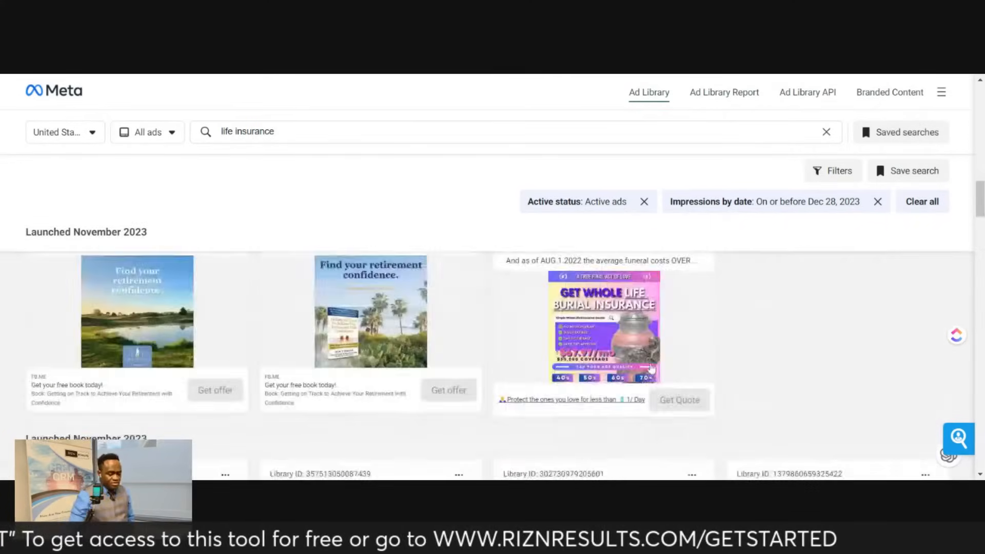
scroll(693, 359, "down", 5)
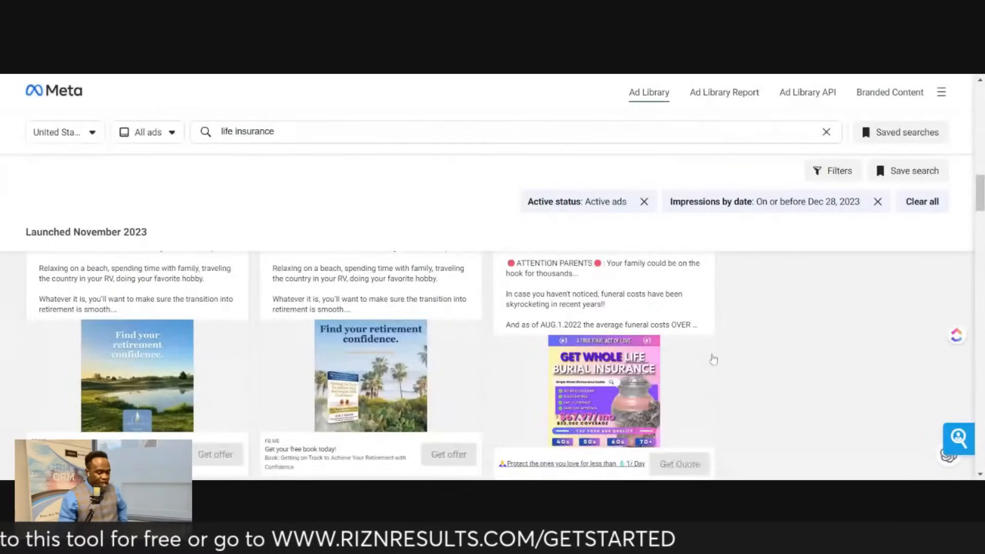
scroll(713, 362, "up", 5)
scroll(715, 367, "down", 10)
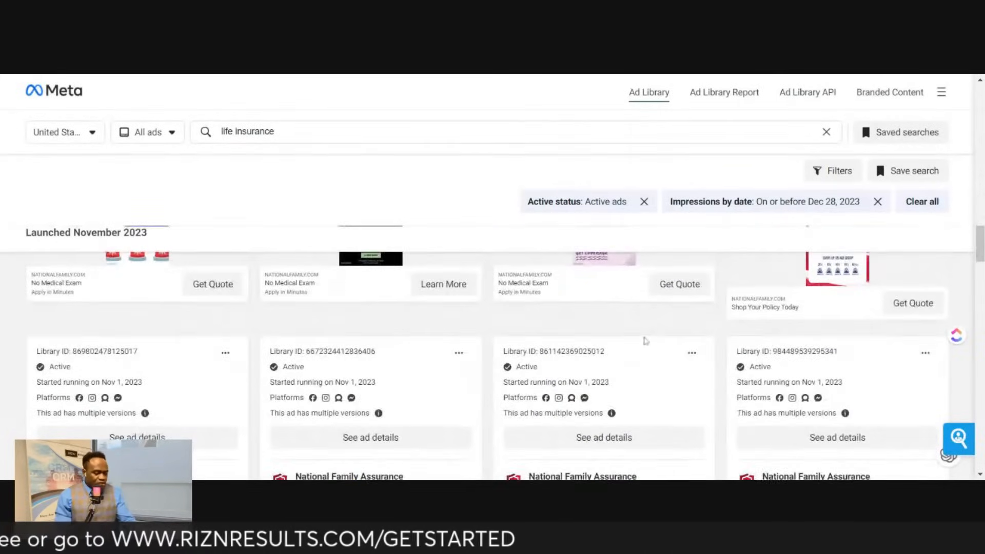
scroll(661, 339, "down", 10)
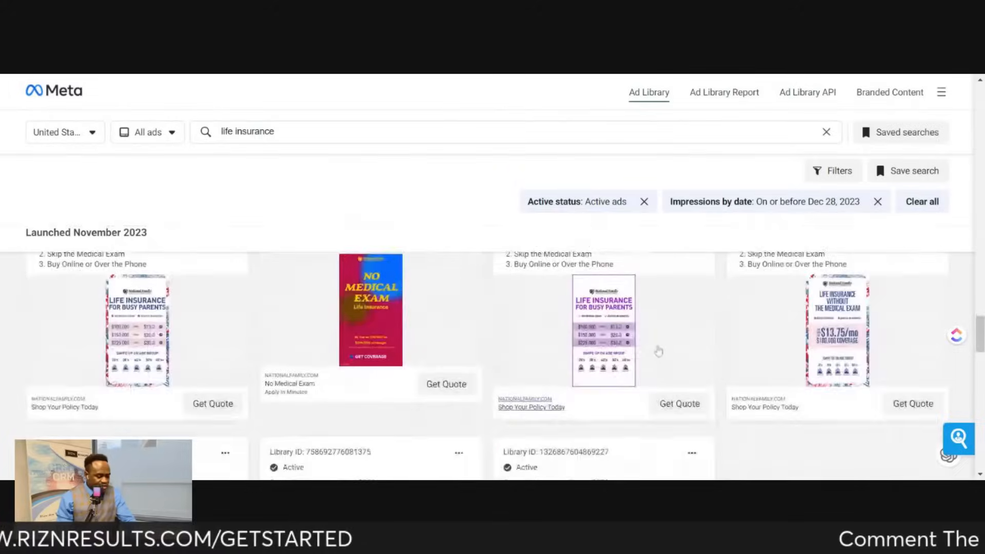
scroll(657, 351, "down", 10)
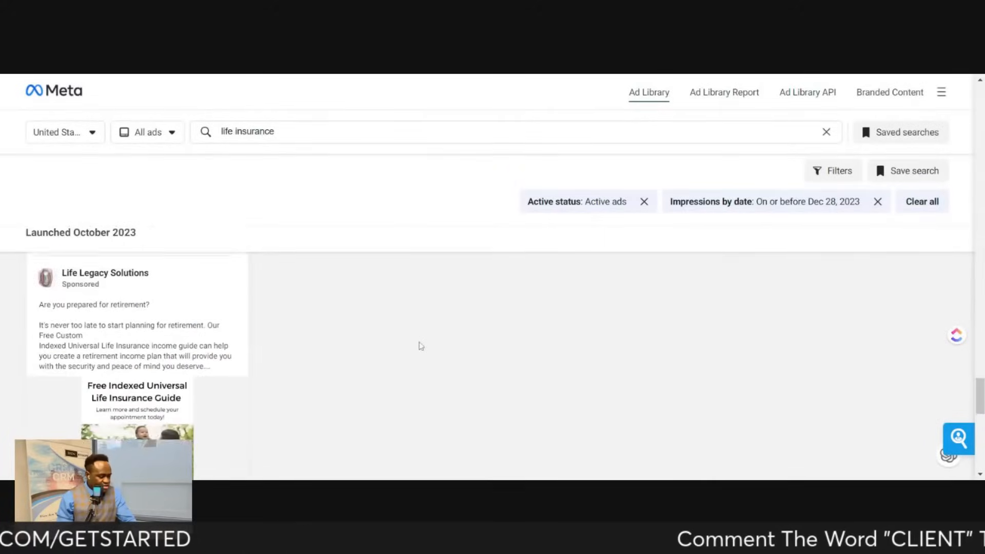
scroll(349, 390, "down", 10)
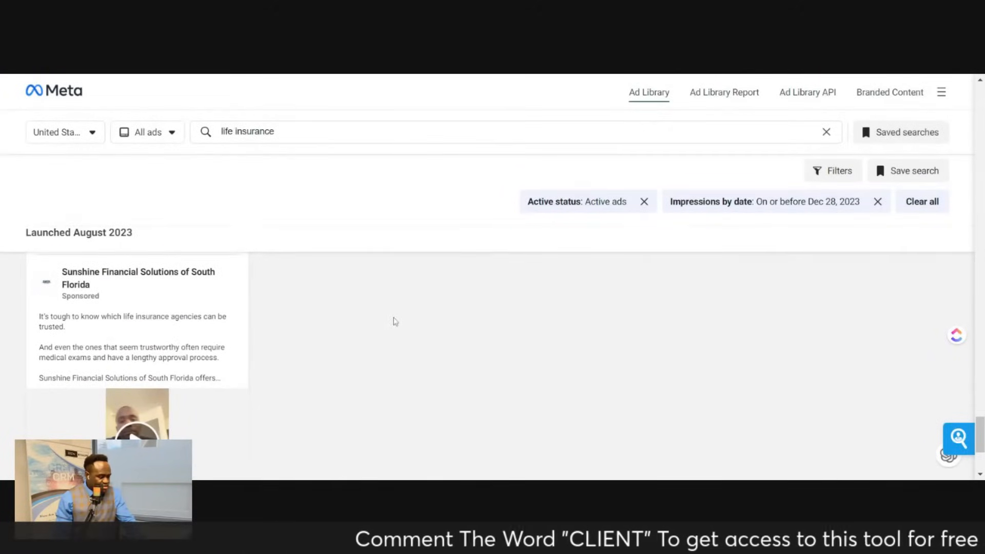
scroll(187, 410, "down", 3)
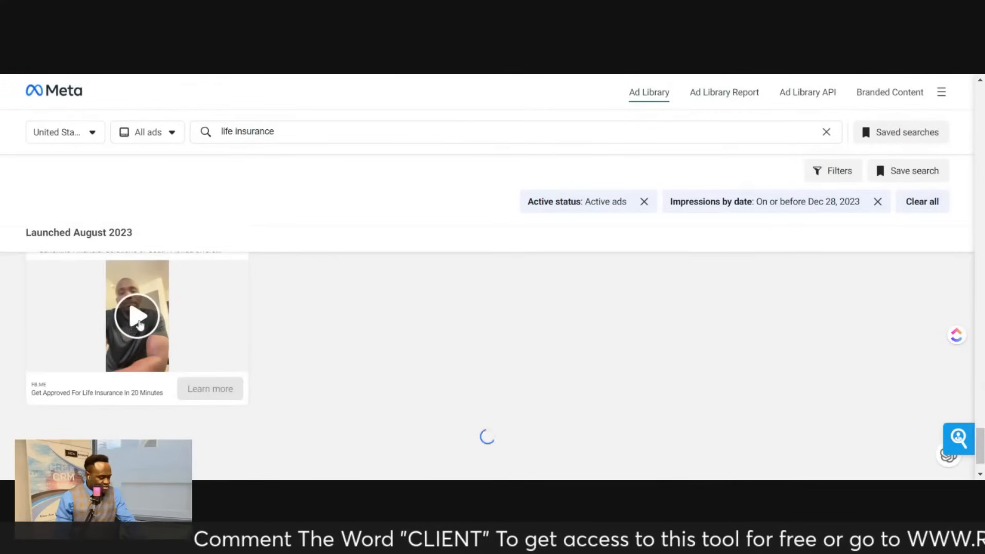
scroll(566, 384, "down", 3)
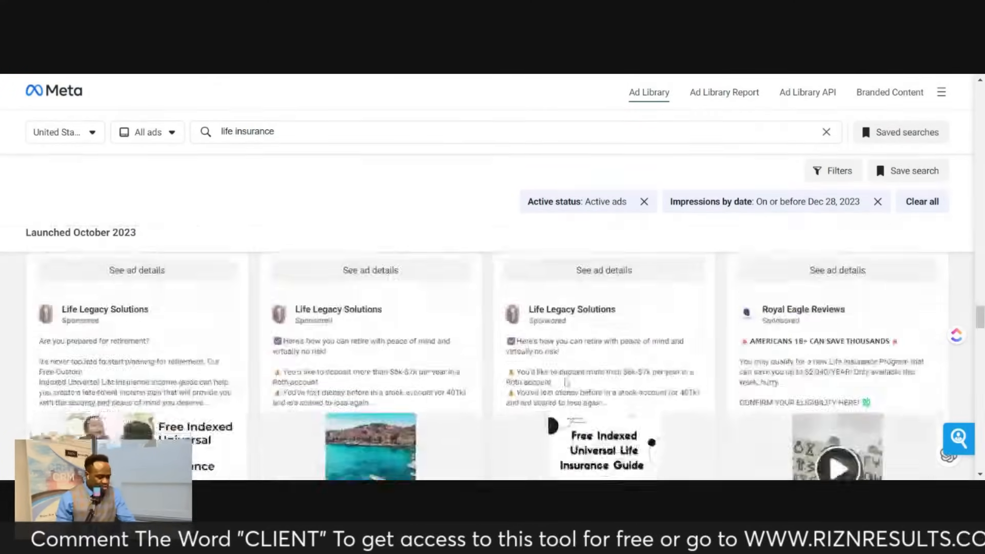
- Examine the copy and creatives of the life insurance ads launched in October 2023
scroll(566, 384, "down", 2)
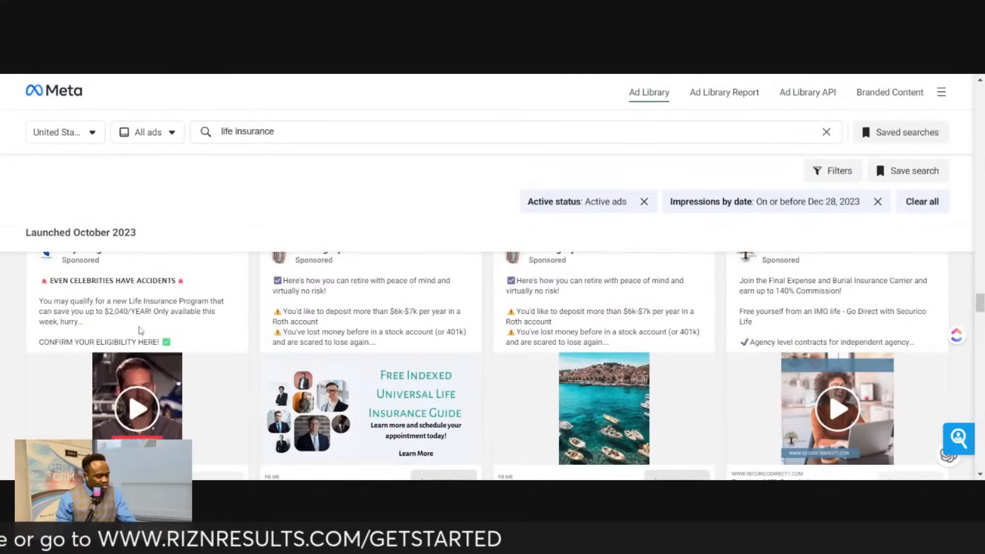
scroll(140, 331, "up", 1)
scroll(170, 374, "down", 1)
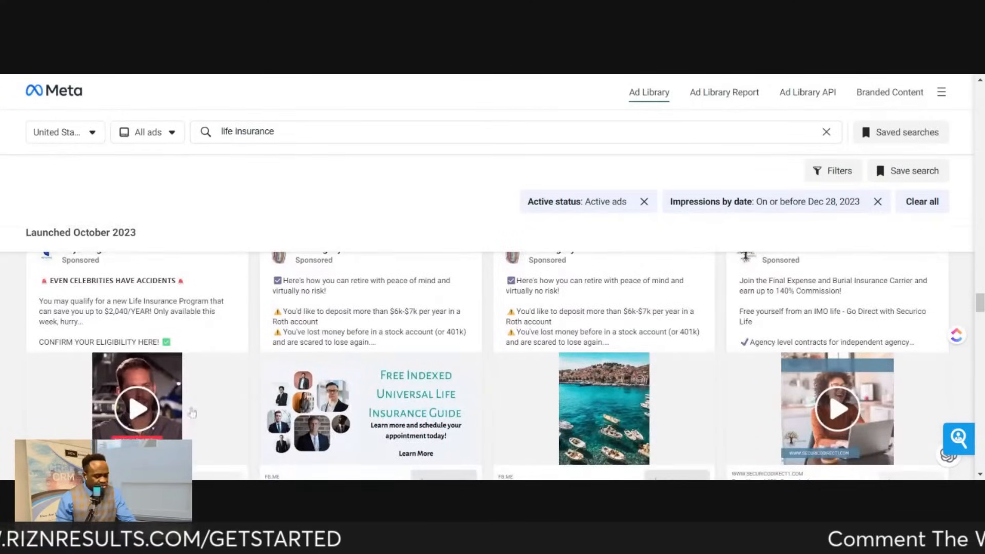
scroll(680, 368, "down", 5)
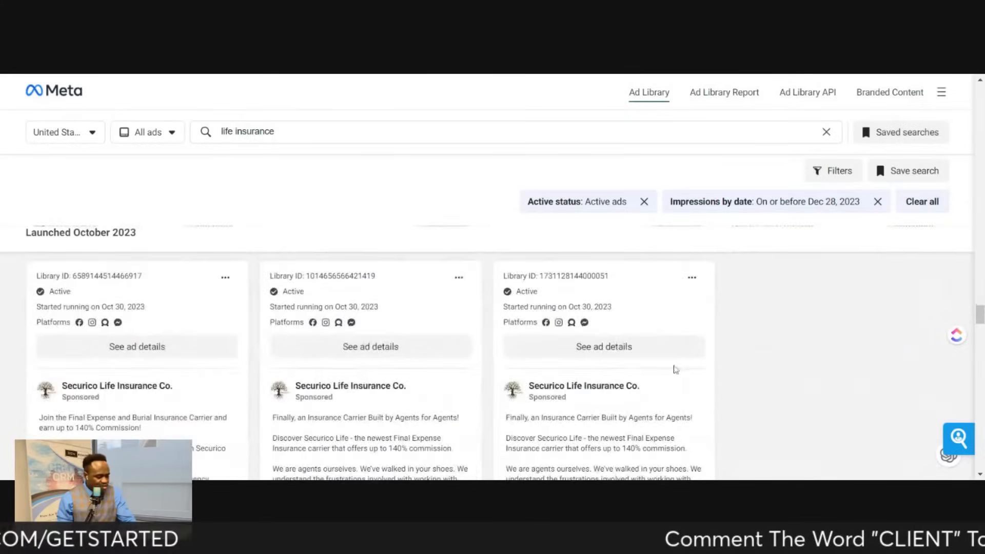
- Look through the longest-running ads back to December 2022 and return to those launched in May 2023
scroll(680, 369, "down", 8)
scroll(641, 391, "down", 10)
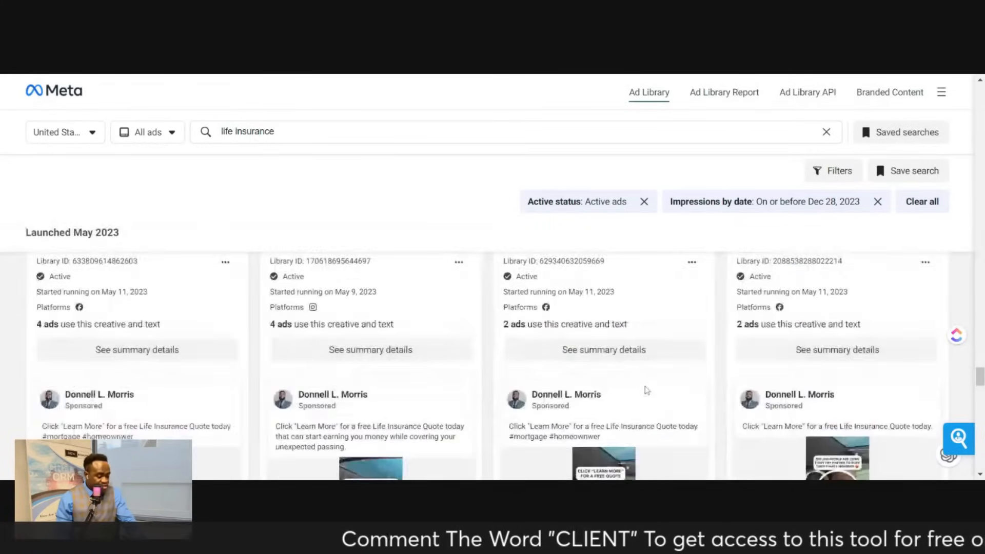
scroll(646, 396, "down", 10)
scroll(646, 396, "down", 10)
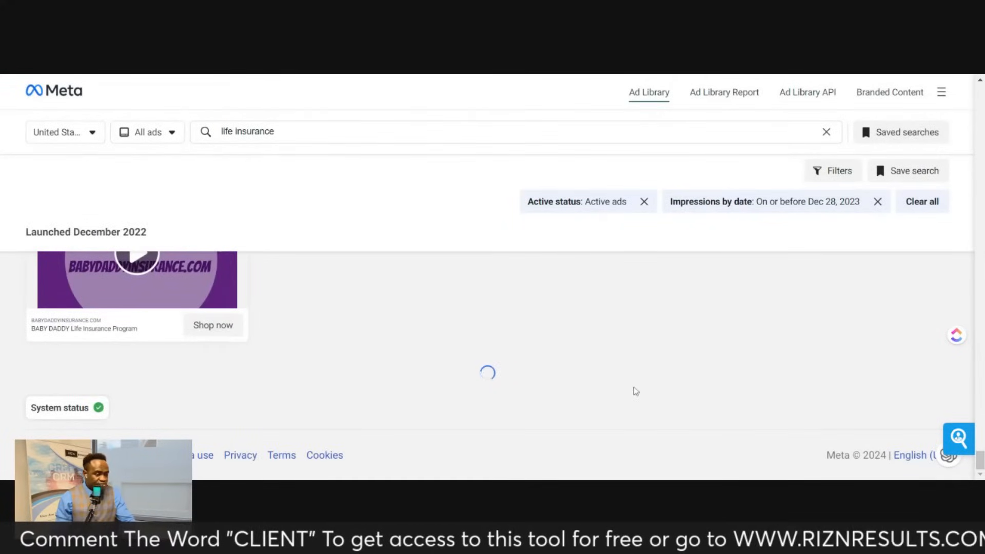
scroll(610, 385, "up", 20)
scroll(610, 385, "down", 6)
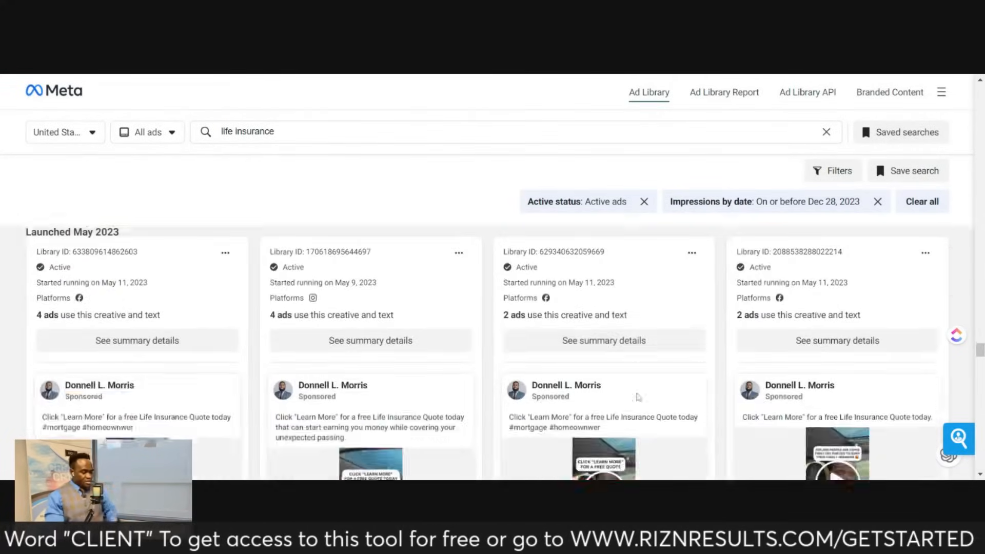
scroll(662, 355, "up", 3)
scroll(667, 360, "down", 8)
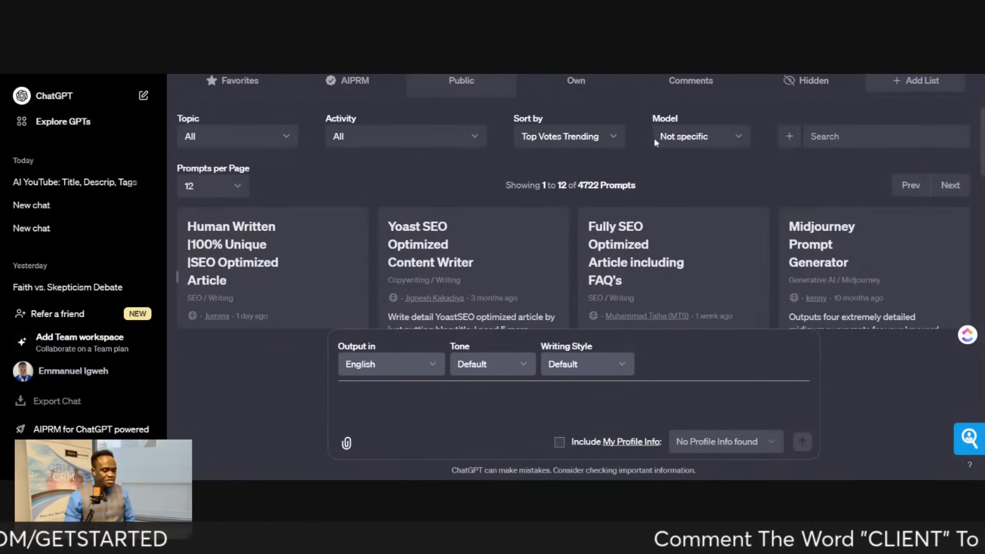
- In ChatGPT, search the public AIPRM prompts for "facebook" and choose the Create High-Converting Facebook Ad Copy prompt
left_click(832, 136)
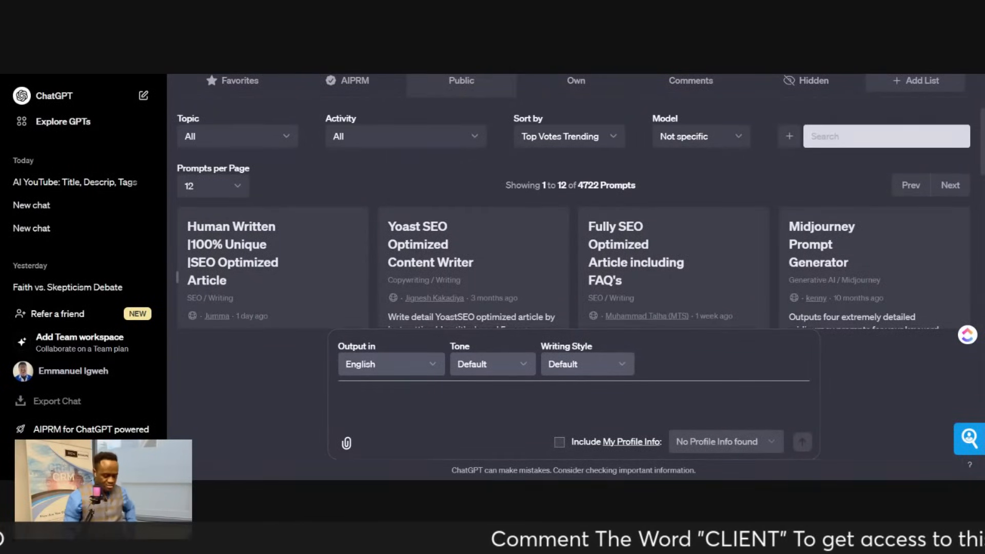
type("saleboo")
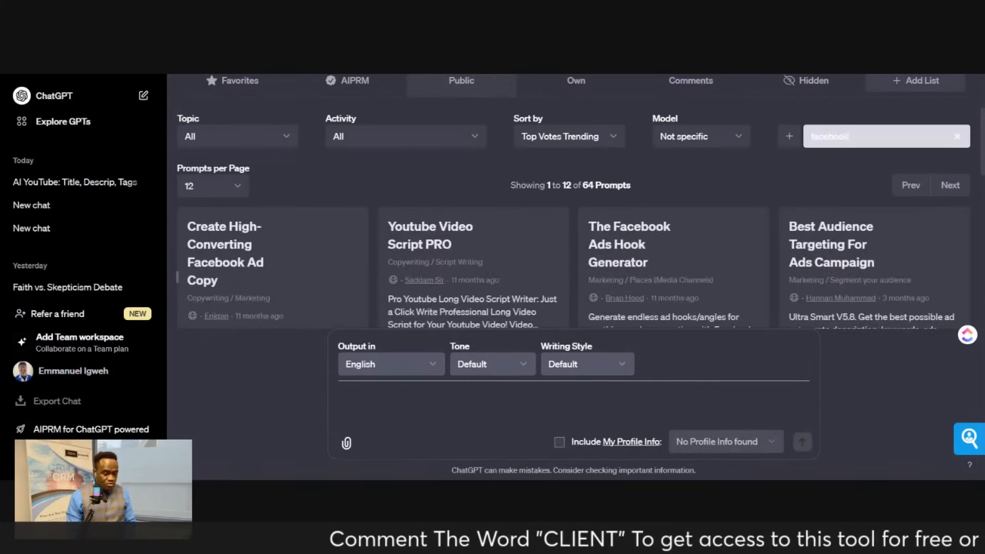
left_click(290, 284)
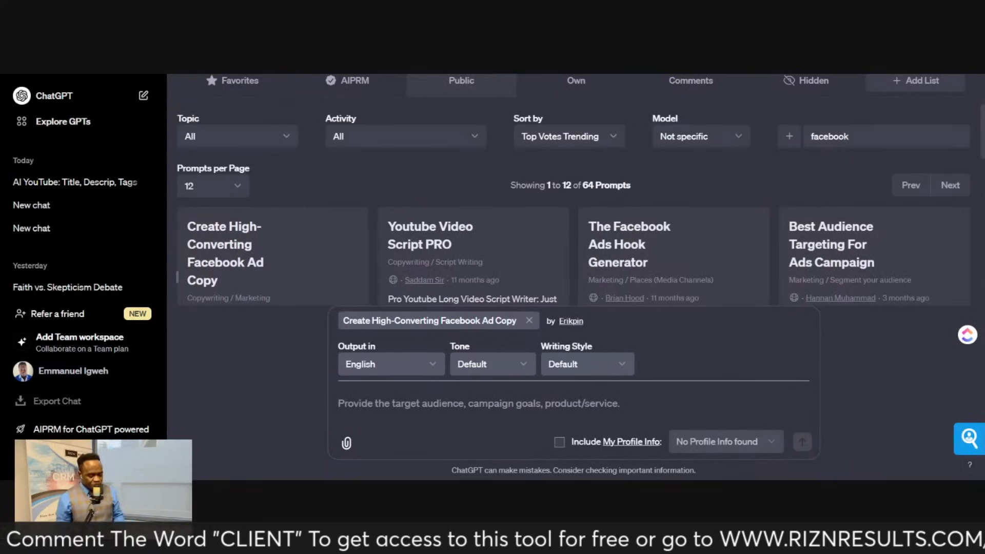
- Describe a life insurance campaign to parents covering living benefits and leaving a lump sum to family in case of sickness, disability or death
type("A")
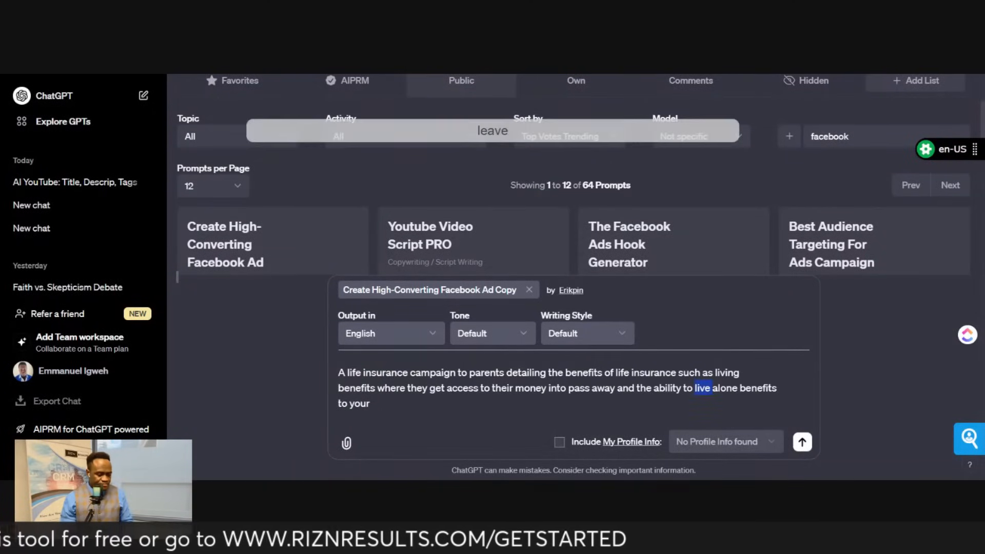
double_click(733, 388)
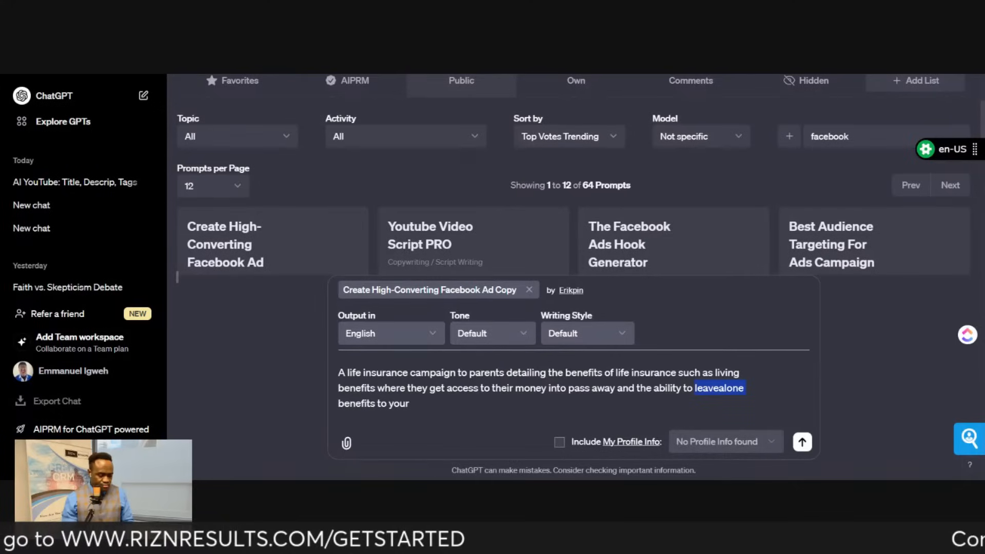
type("leave a ")
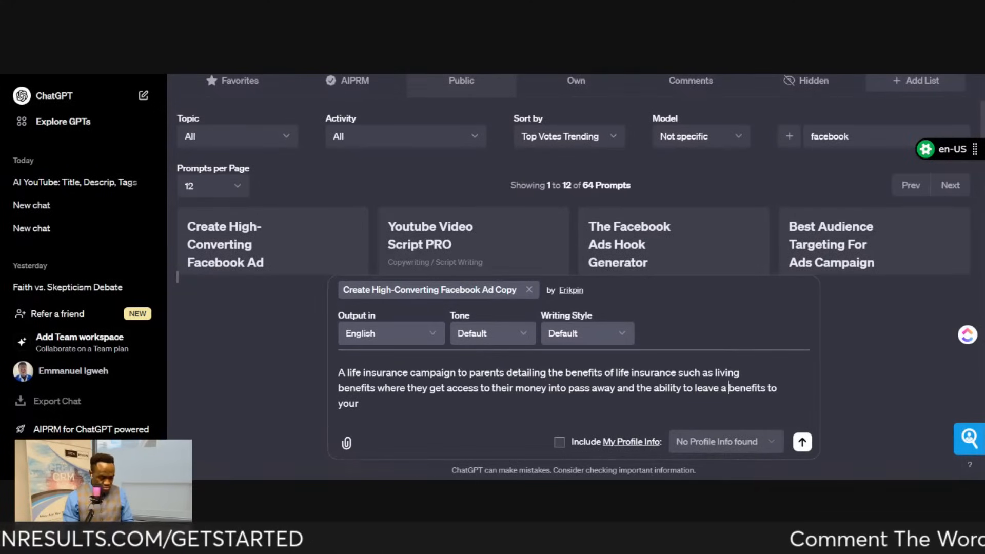
type("lump s")
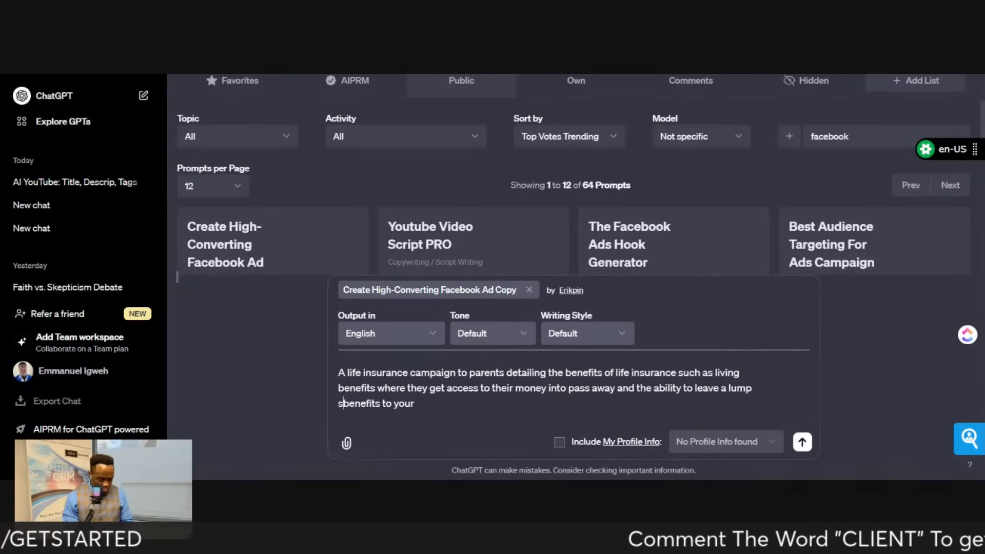
type("um")
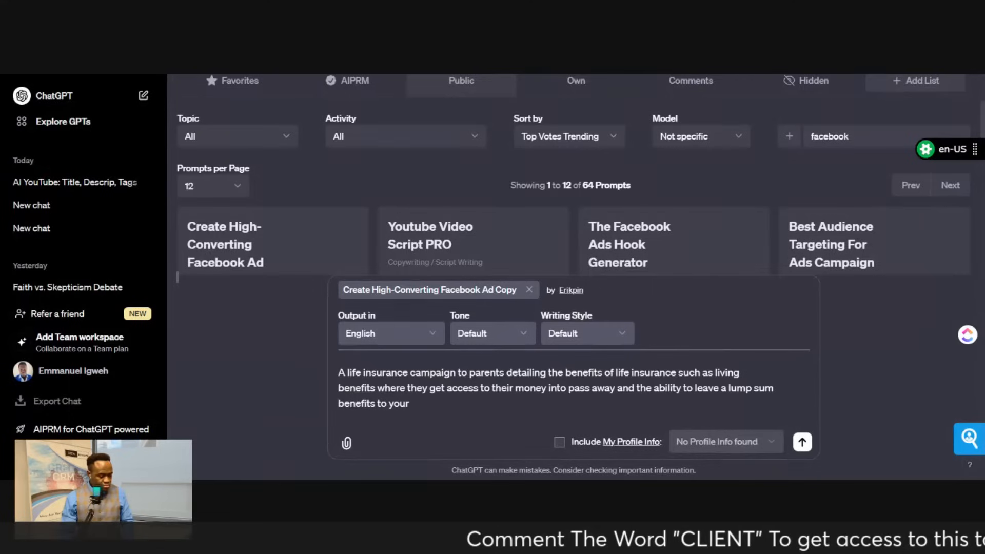
left_click(510, 428)
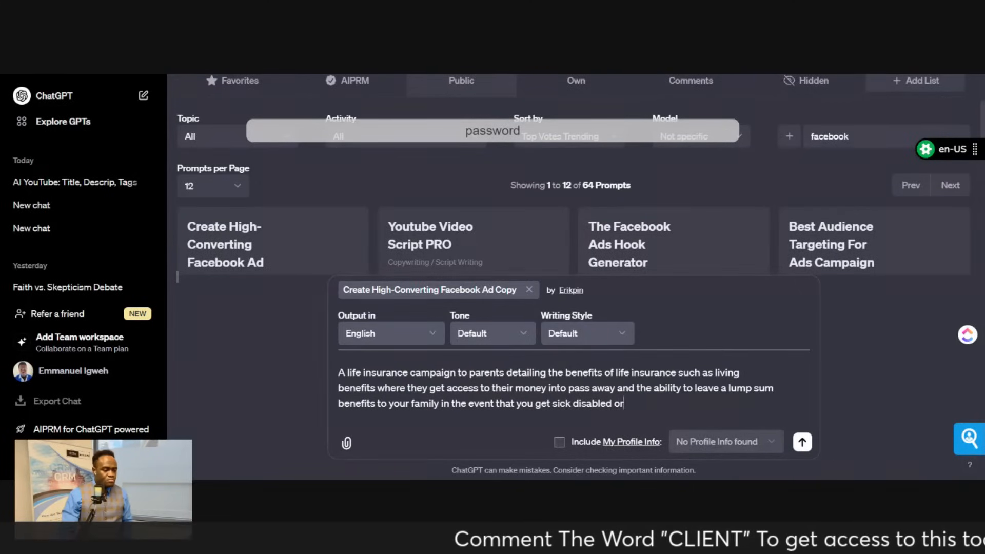
type("pass away")
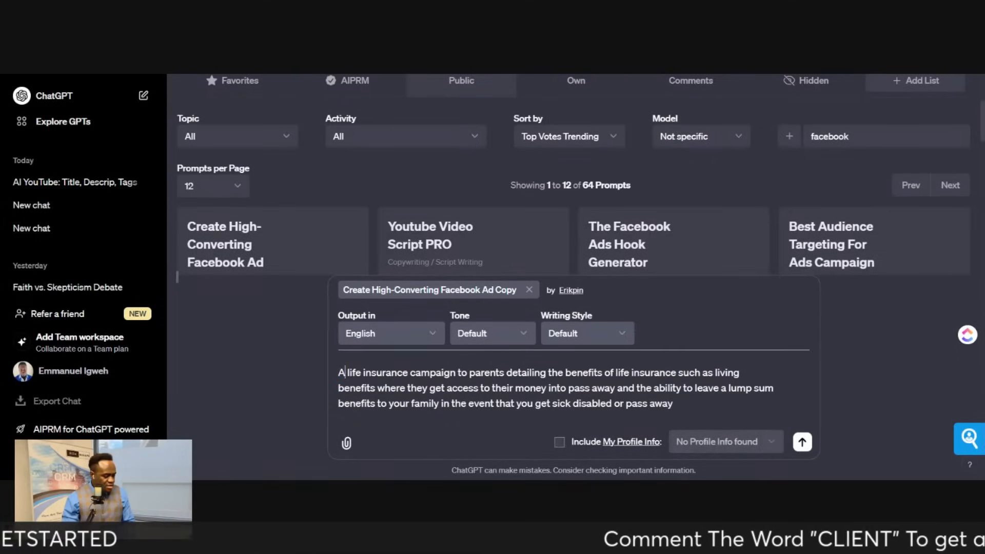
- Add "write a short 30 second VSL" at the beginning of the campaign description
type("write a ")
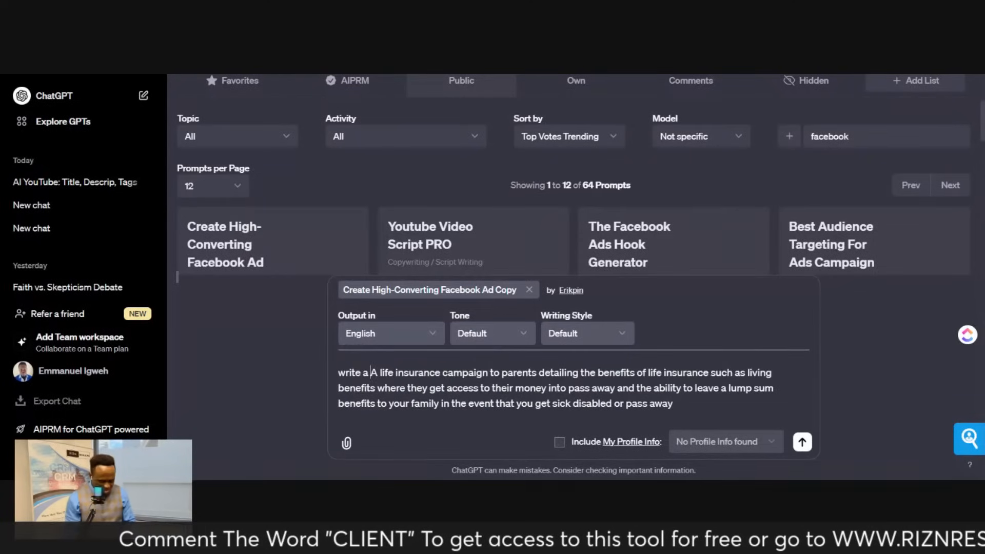
type("s")
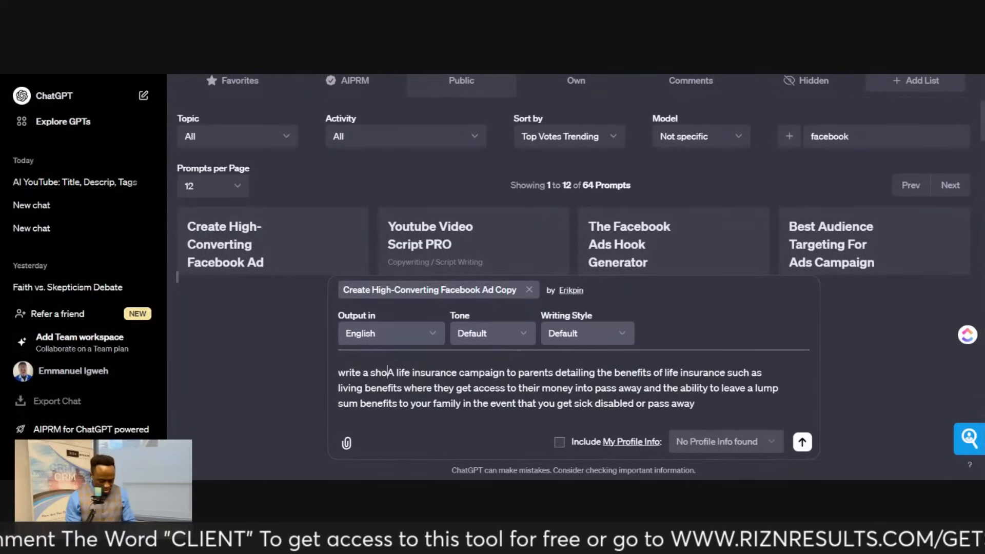
type("hort 30 seconds")
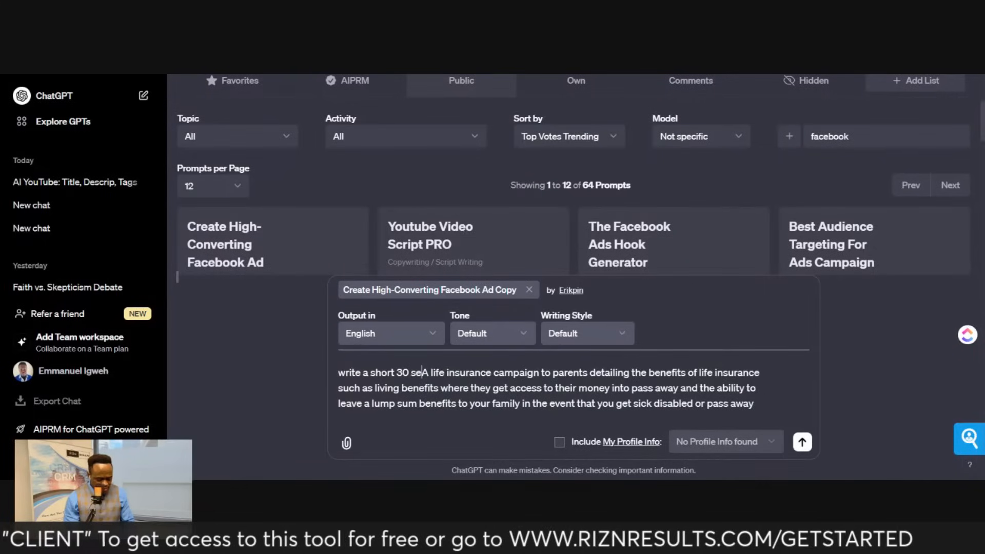
key("BackSpace")
key("BackSpace")
type("VSL ")
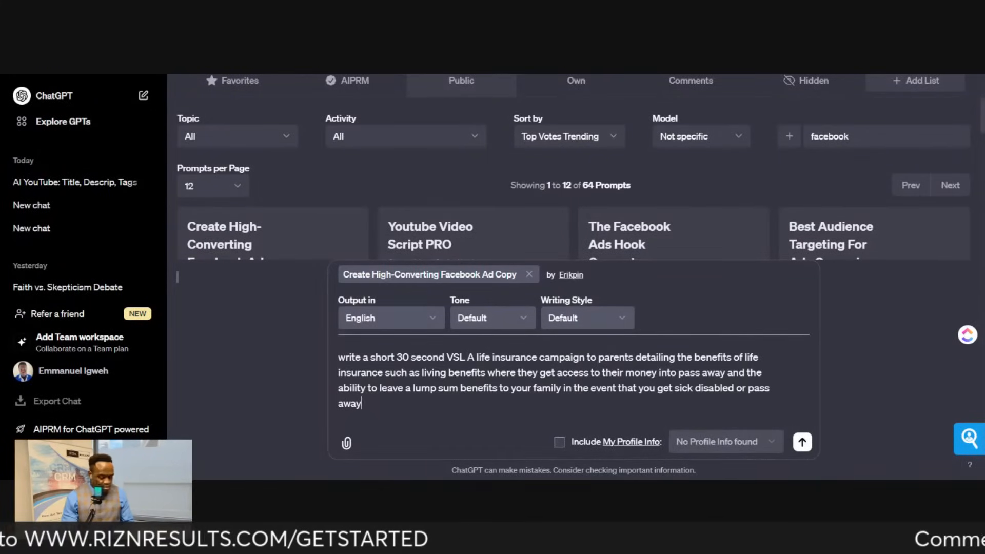
- Extend the end of the prompt with a request to include a catchy hook
type(", and ")
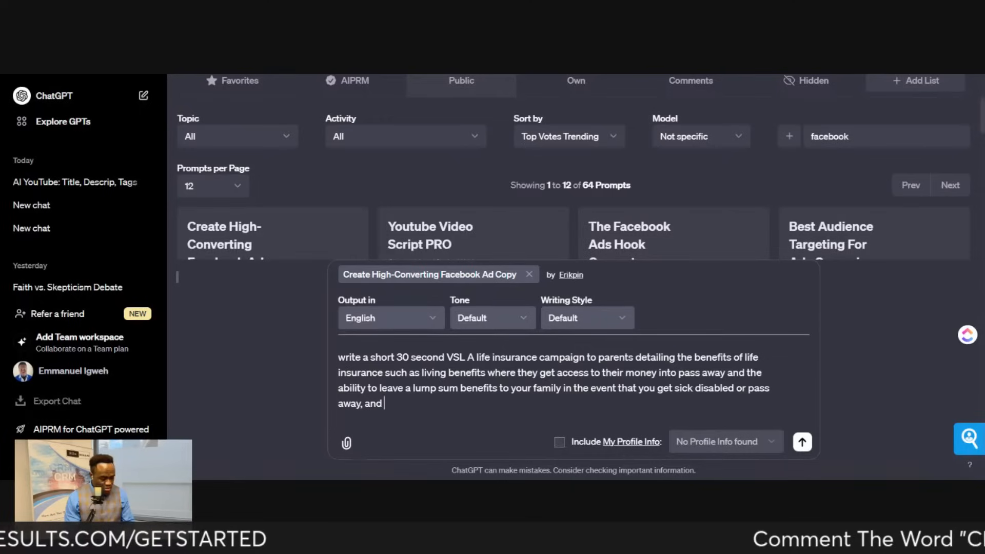
type("incluyde")
key("BackSpace")
key("BackSpace")
key("BackSpace")
type("de a cathcy hook, and also include ")
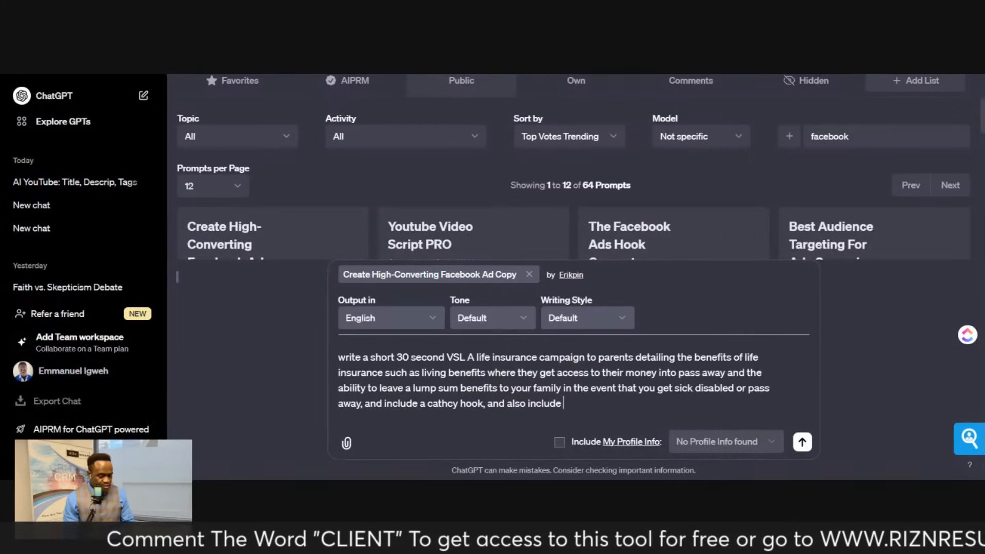
- Request a call to action to click the learn more button to see how it works
type("a c")
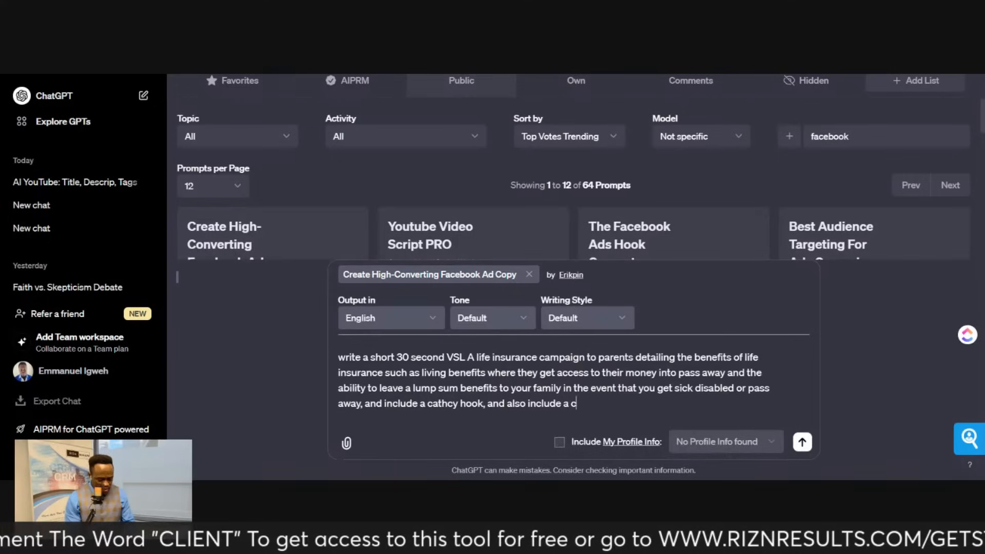
type("all to action, ")
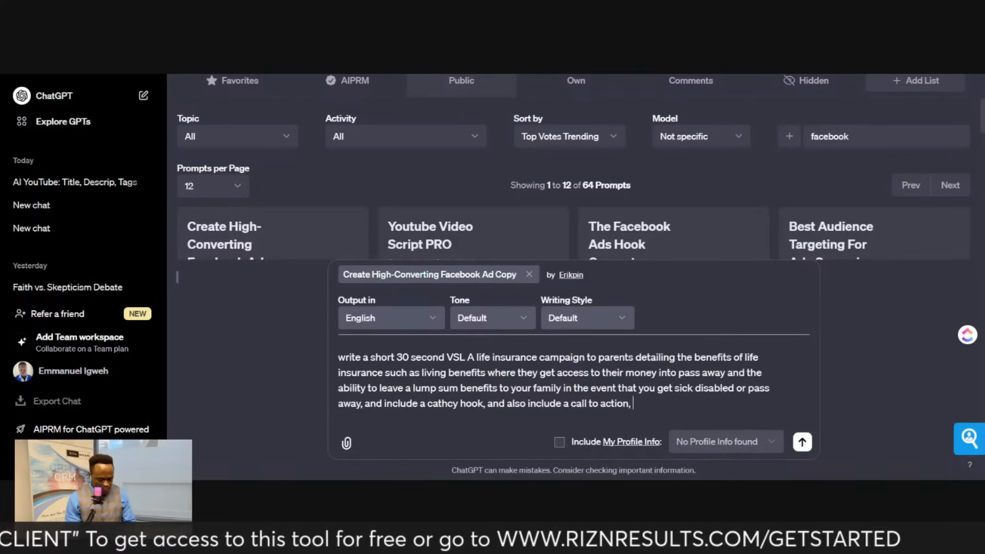
type("to click the")
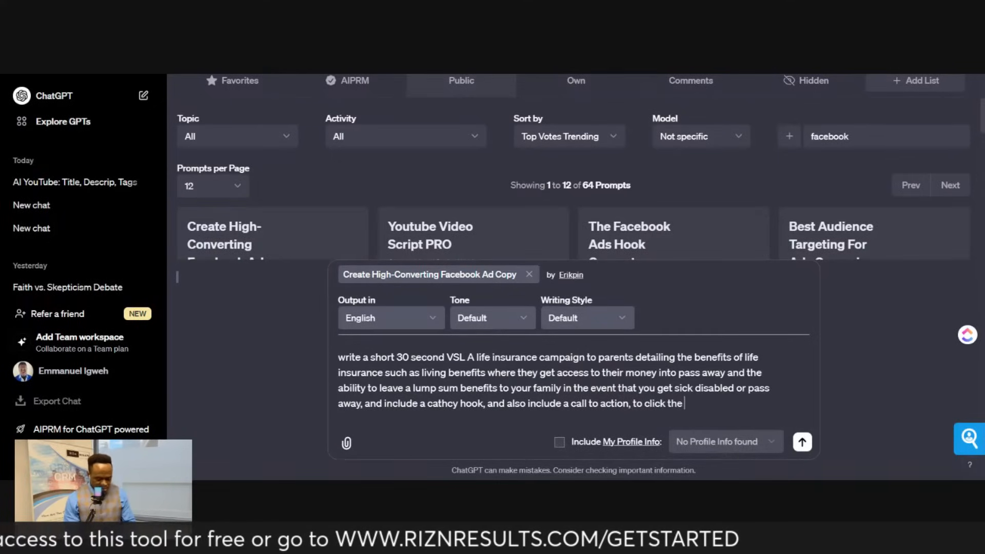
type(" le")
type("arn more bu")
type("tton to see h")
type("ow ")
type("it wor")
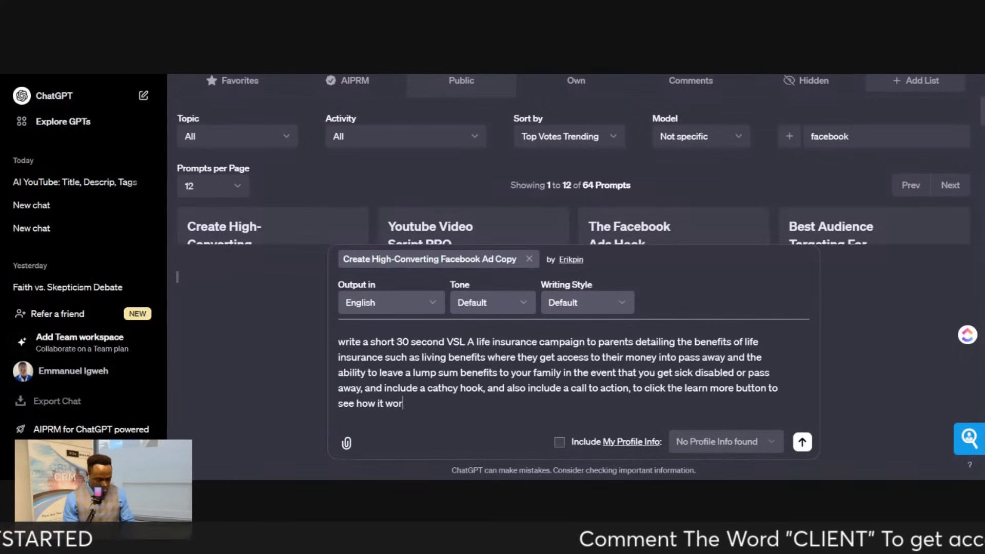
type("ks")
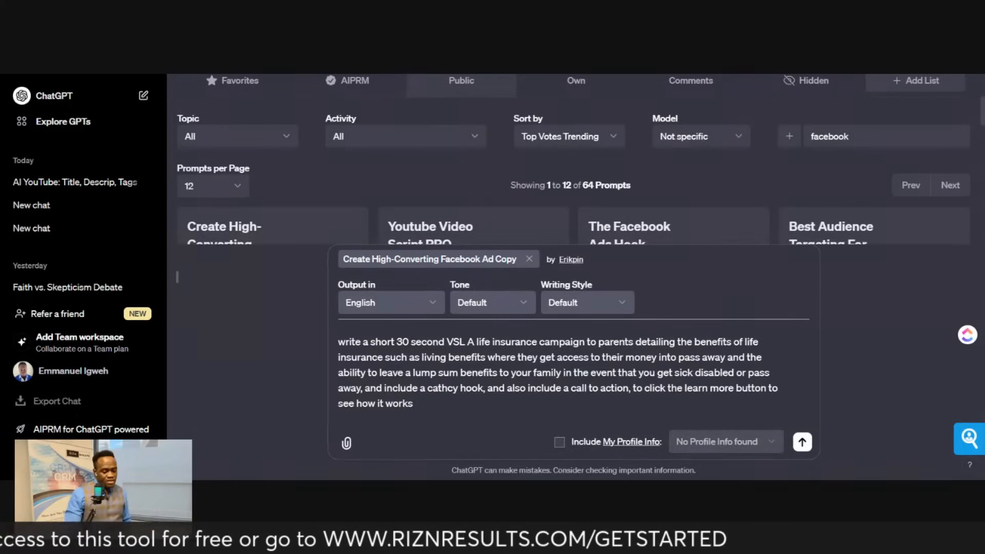
type(", and")
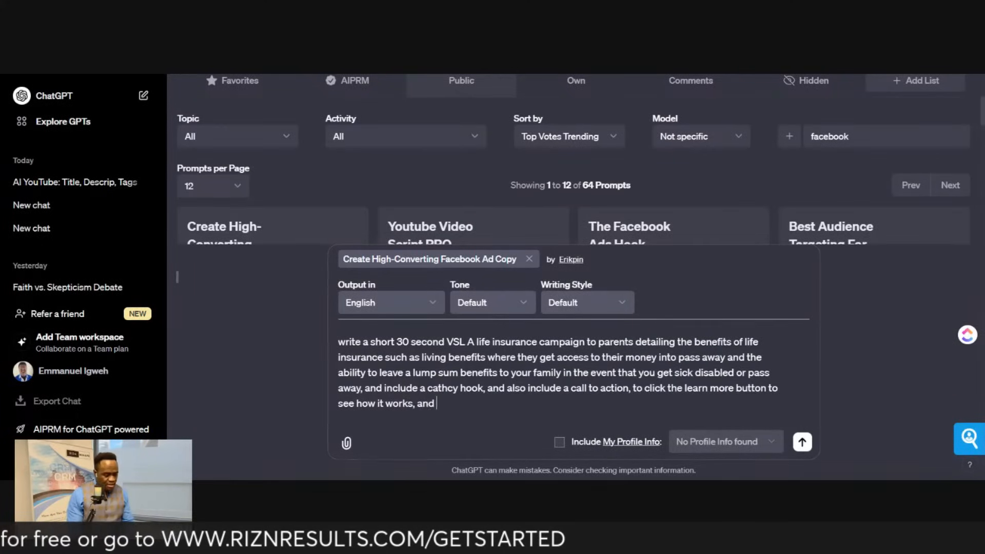
key("BackSpace")
key("BackSpace")
key("BackSpace")
key("BackSpace")
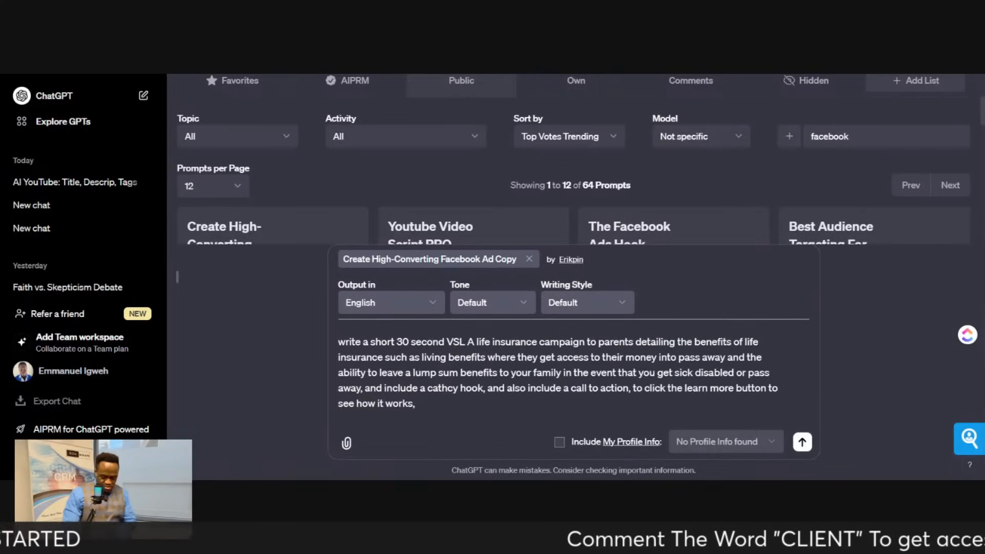
key("BackSpace")
key("BackSpace")
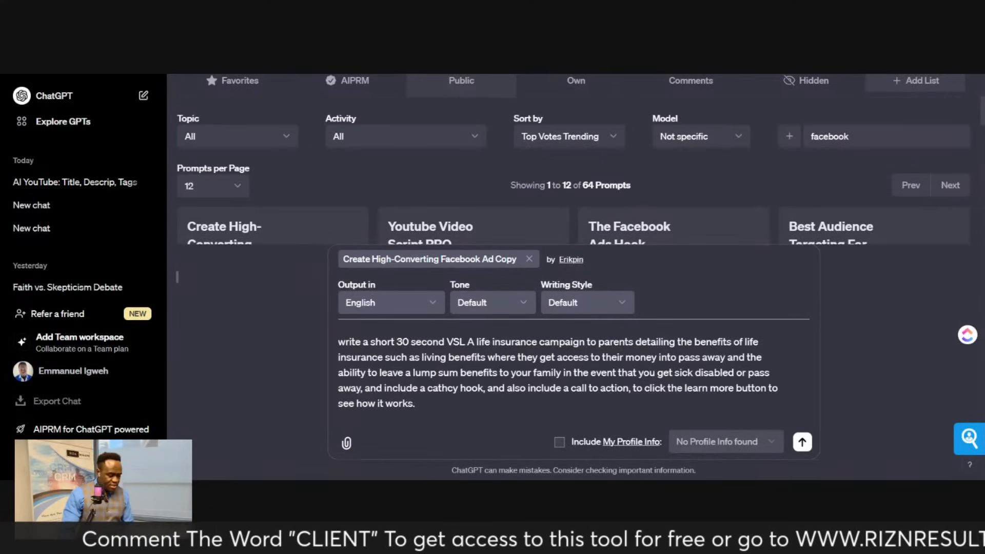
- Insert "and make it sound like breaking news" into the prompt after the hook request
type("and make it sound lu")
key("BackSpace")
type("ike breaking news  and")
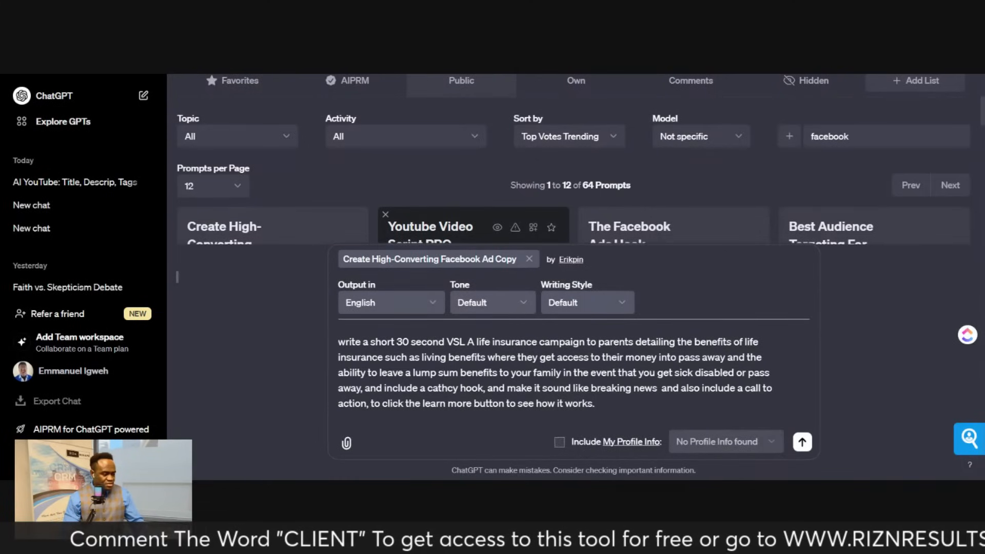
- Set the prompt's tone to Emotional and its writing style to Conversational
left_click(494, 221)
left_click(588, 297)
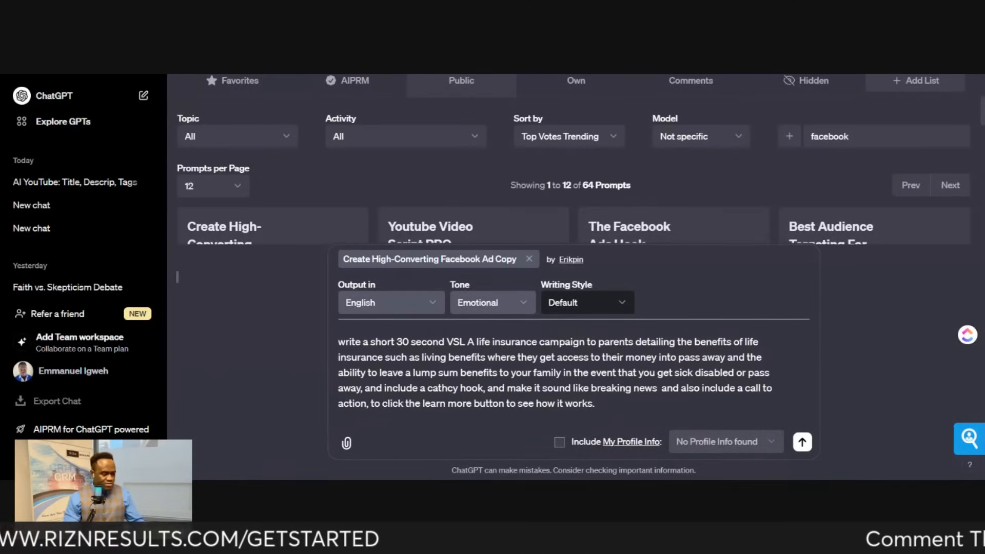
left_click(557, 317)
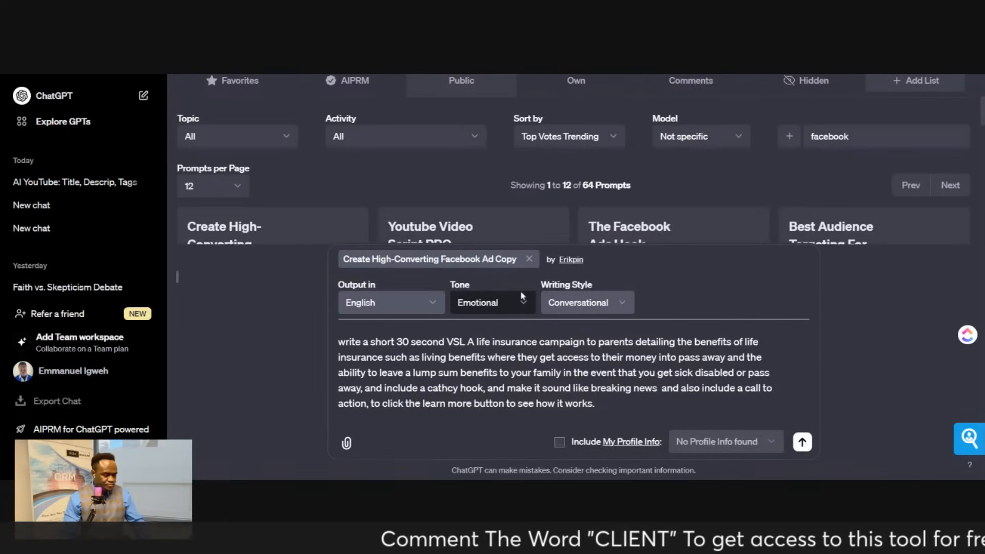
left_click(602, 405)
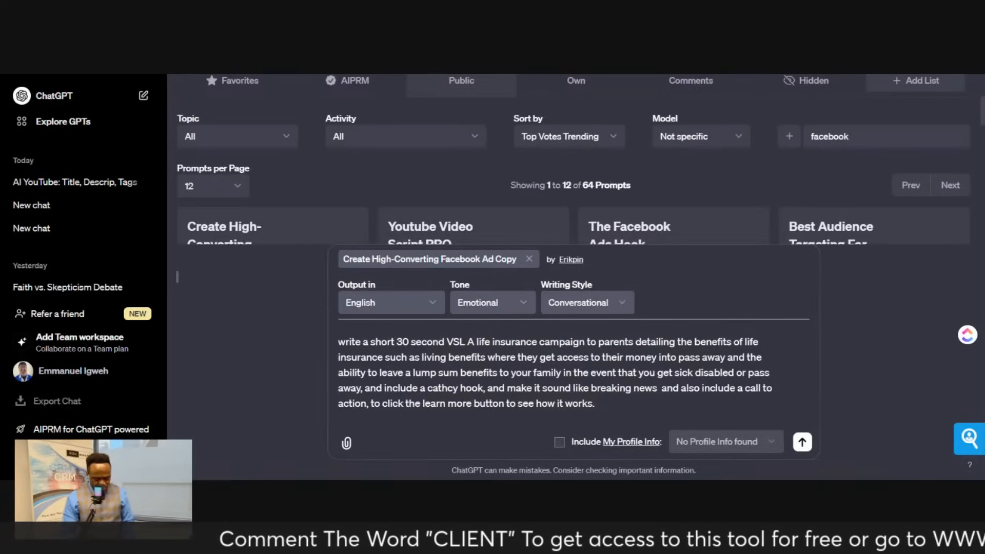
type("and make it s")
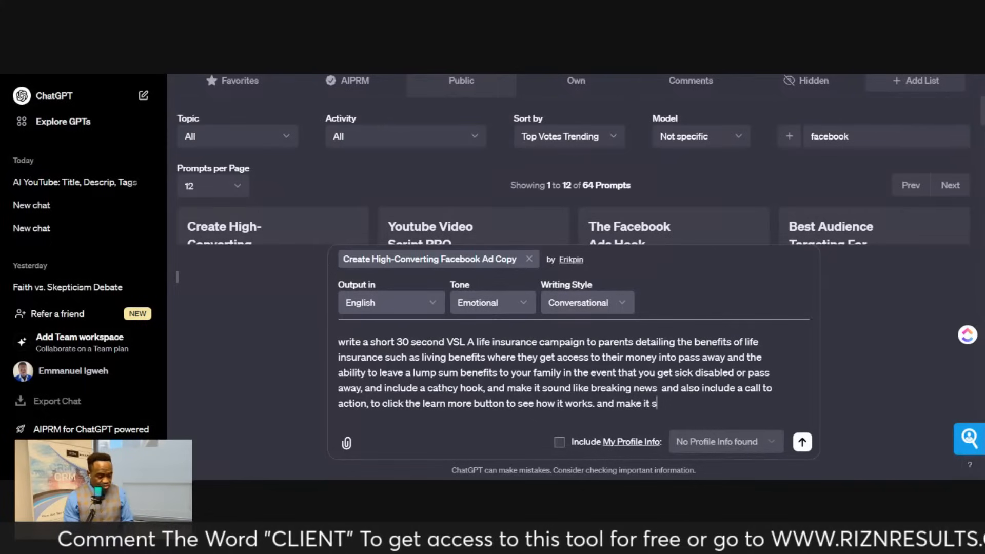
key("BackSpace")
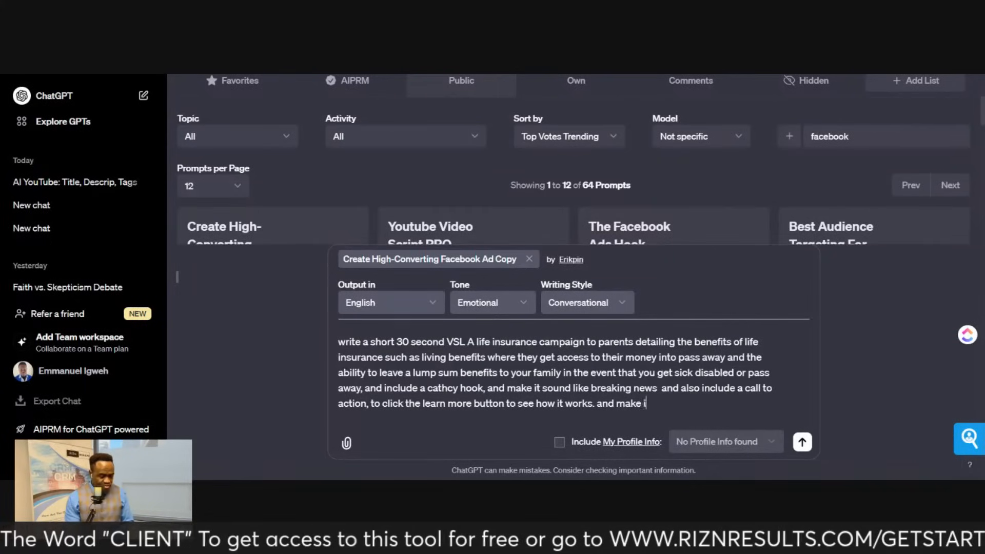
key("BackSpace")
key("BackSpace")
key("BackSpace")
key("BackSpace")
key("BackSpace")
key("BackSpace")
key("BackSpace")
key("BackSpace")
key("BackSpace")
key("BackSpace")
key("BackSpace")
key("BackSpace")
key("BackSpace")
key("BackSpace")
type("s. ")
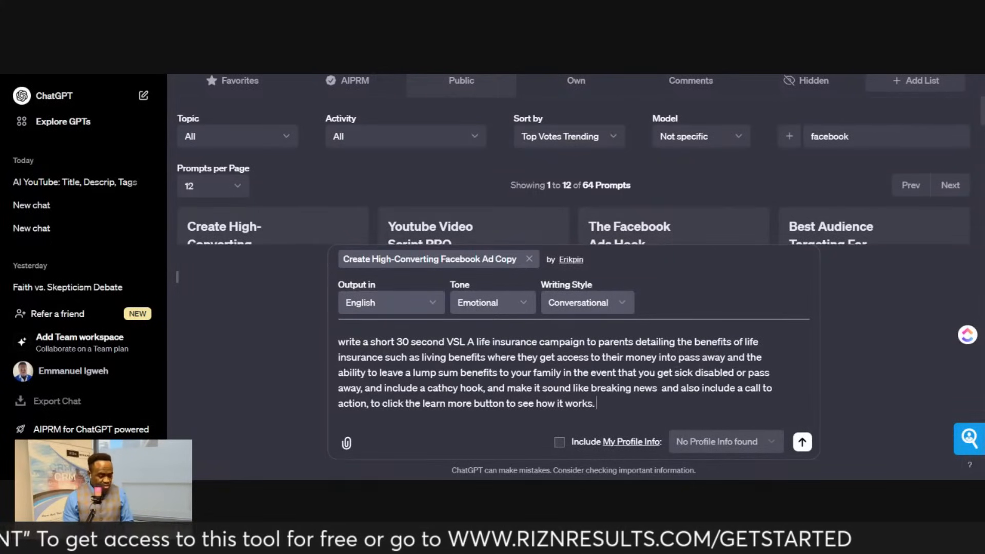
- Add to the end of the prompt that the audience is parents under the age of 67
type("the audienc")
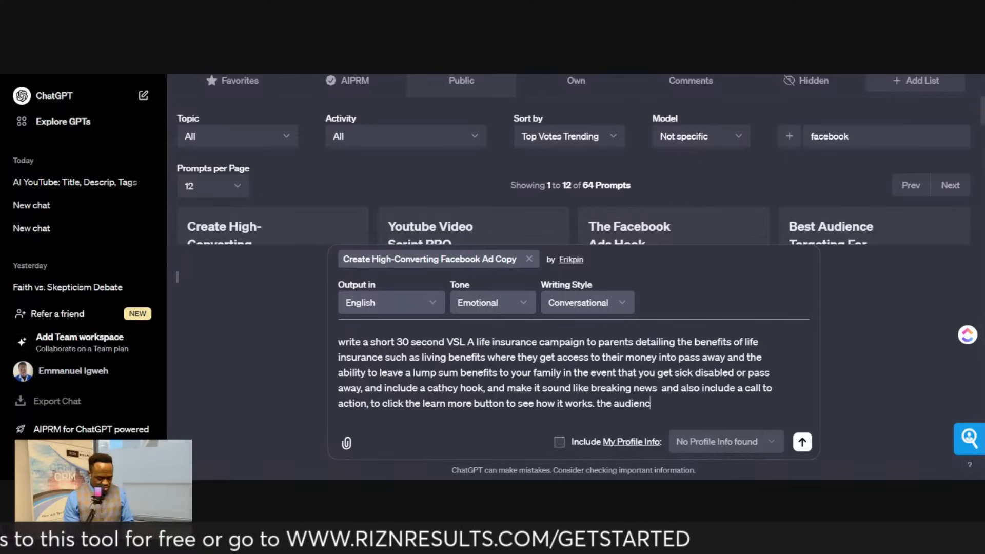
type("e is")
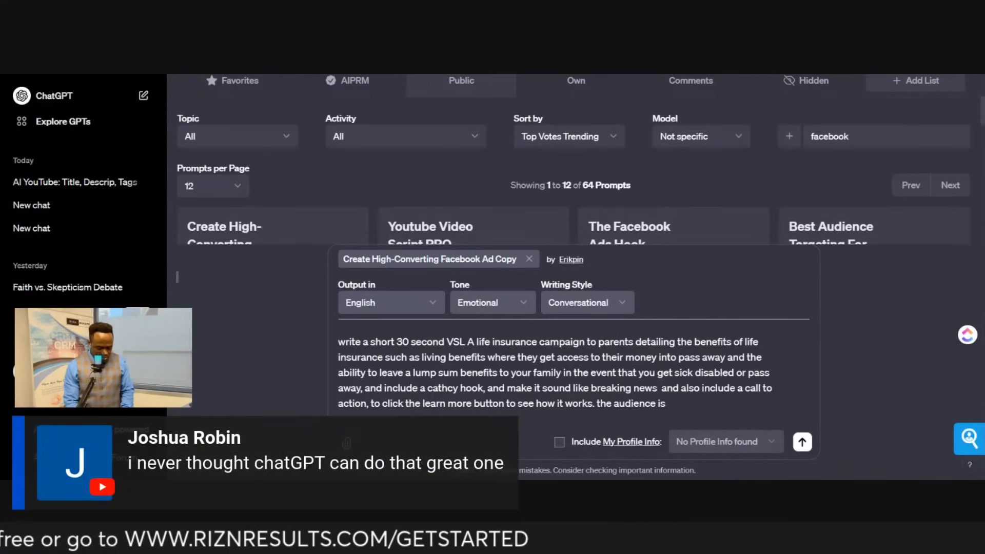
type(" parents unde")
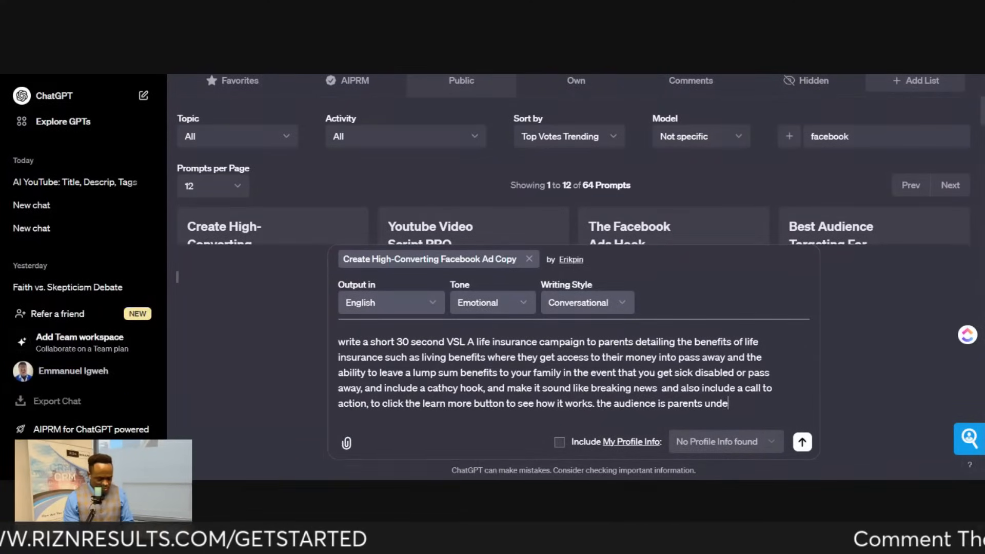
type("r the age ")
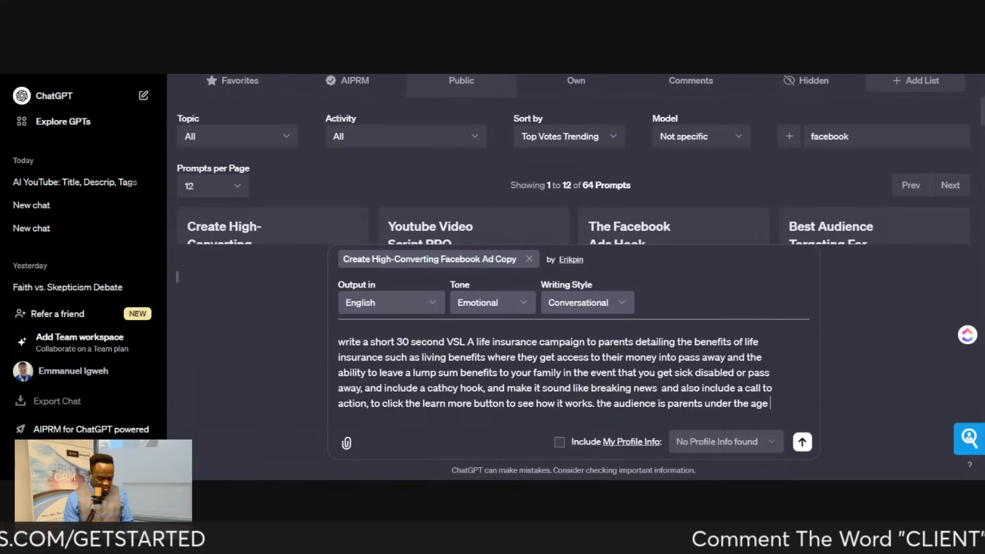
type("of 670")
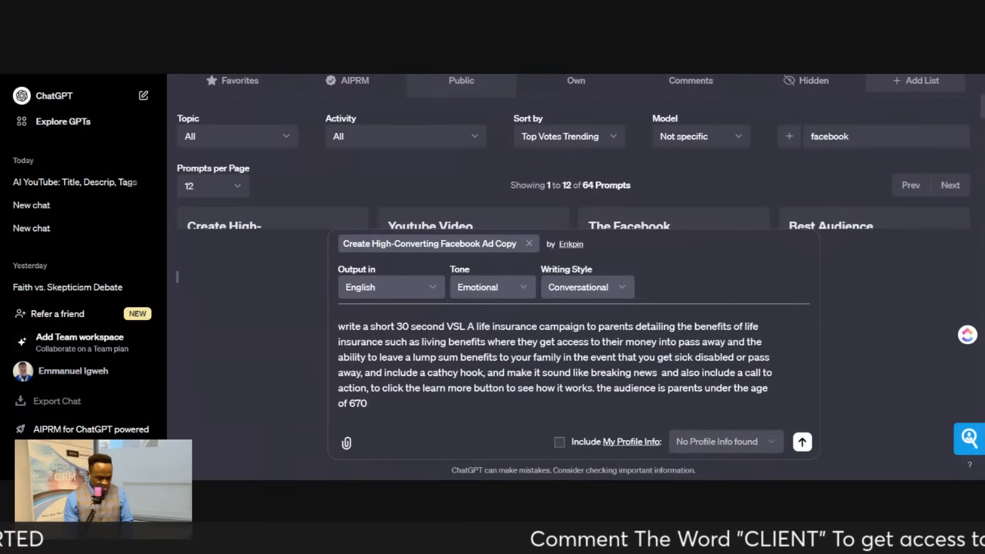
key("BackSpace")
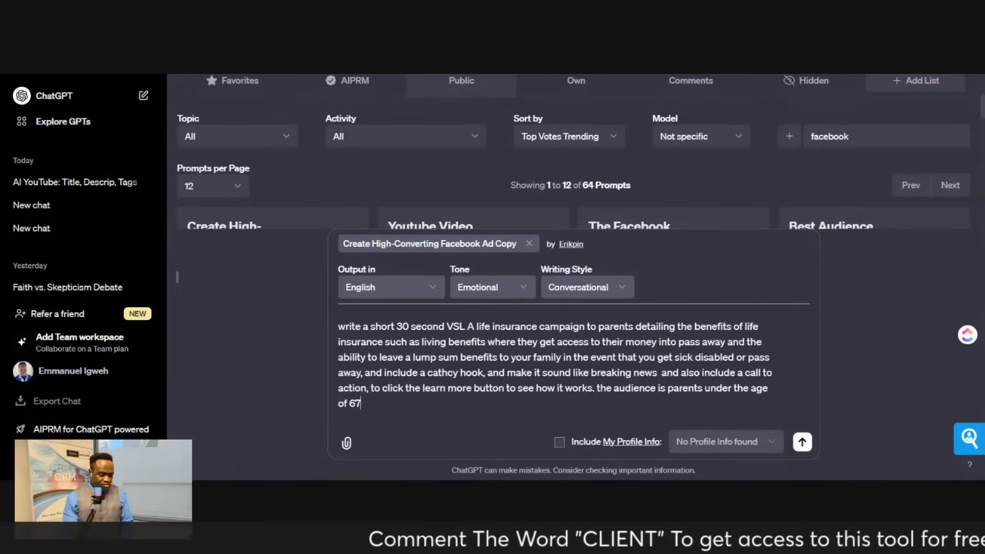
- Replace the prompt's "under the age of 67" with "born after 1983" and submit the prompt
left_click_drag(705, 388, 769, 388)
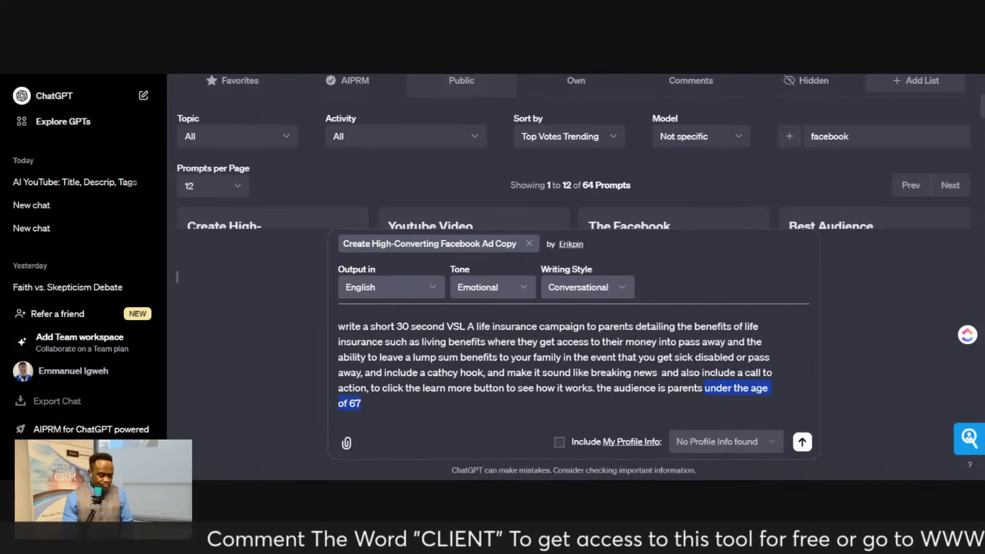
type("born ")
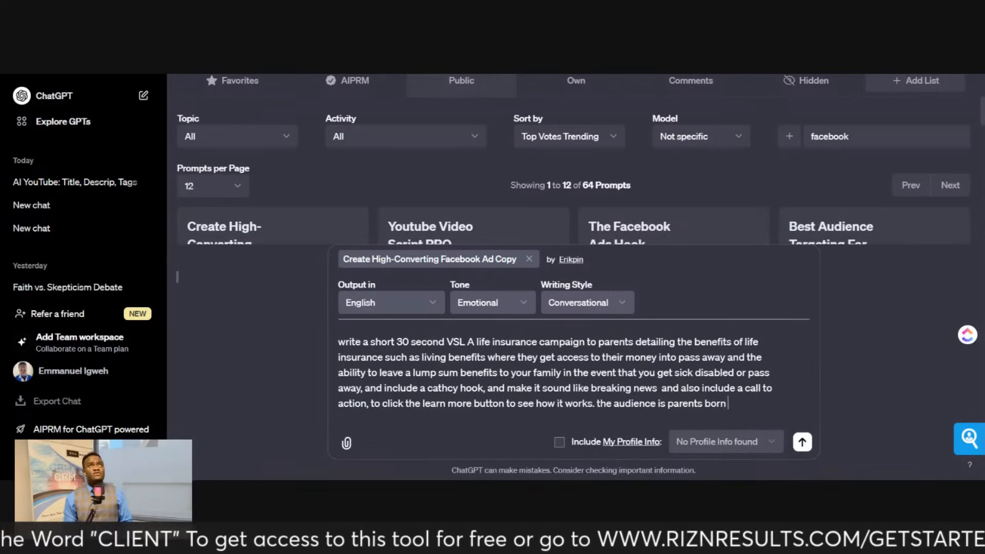
type("aftwe")
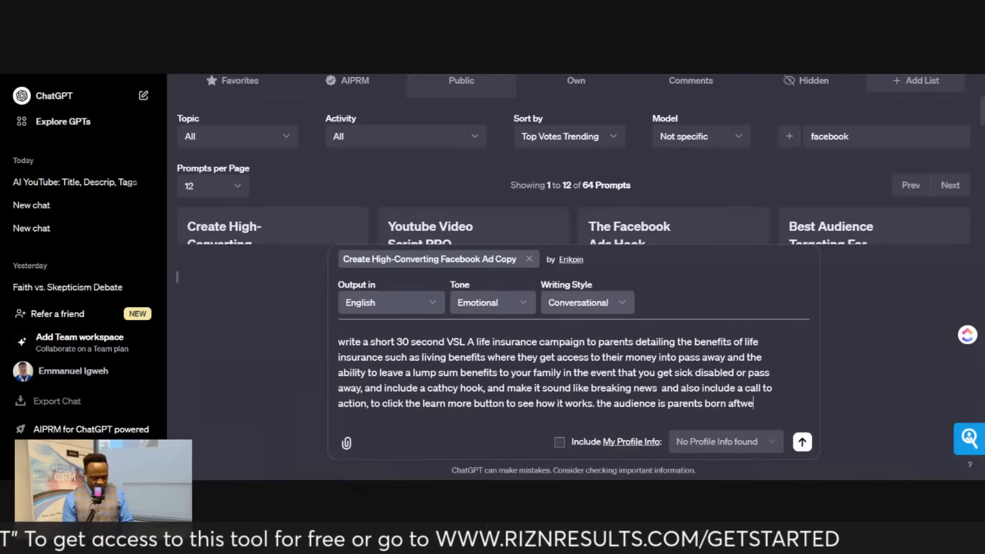
key("BackSpace")
key("BackSpace")
type("er ")
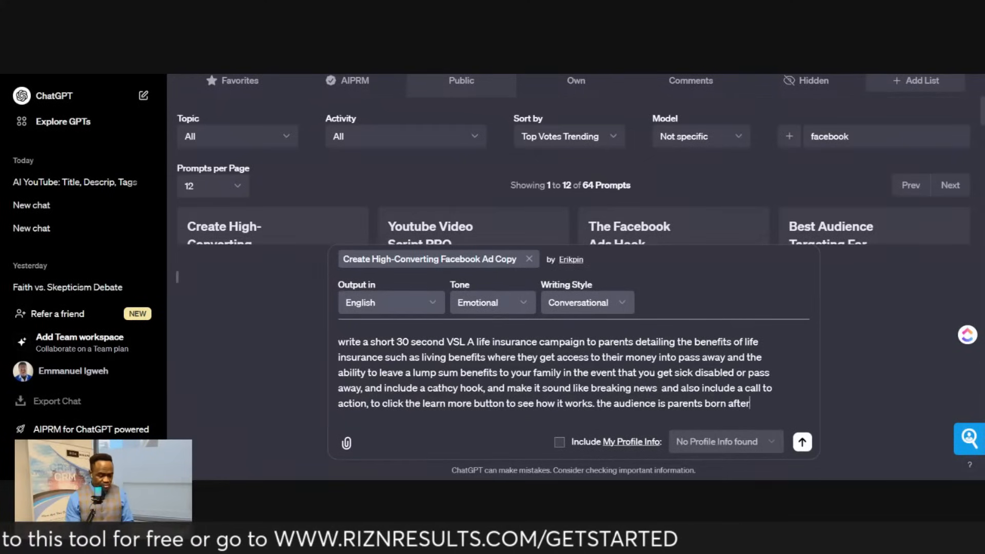
type("1983")
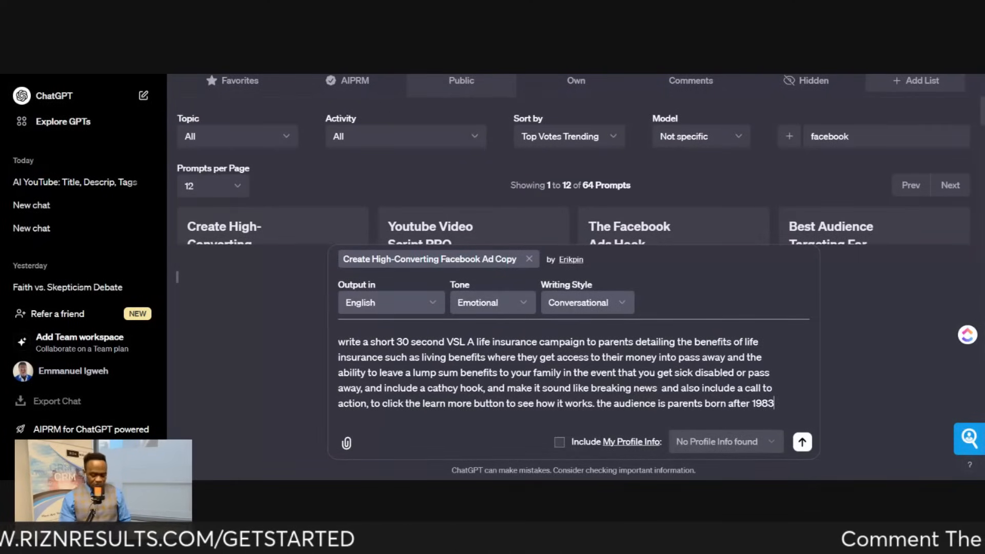
key("Return")
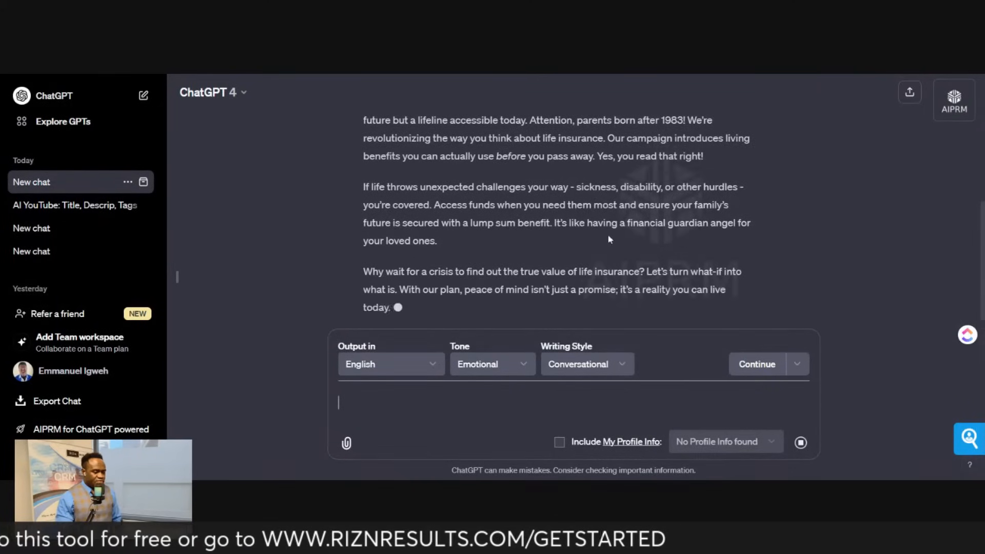
- Write a follow-up request to rewrite the vsl copy and have it start with "attention parents born before 1983"
scroll(694, 255, "up", 2)
scroll(667, 246, "down", 2)
scroll(564, 210, "up", 5)
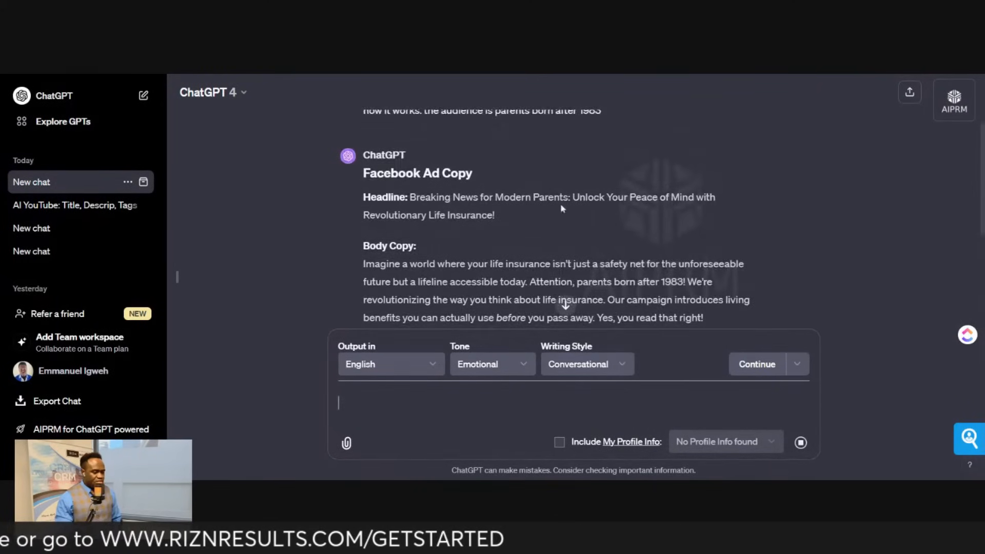
left_click_drag(613, 221, 364, 143)
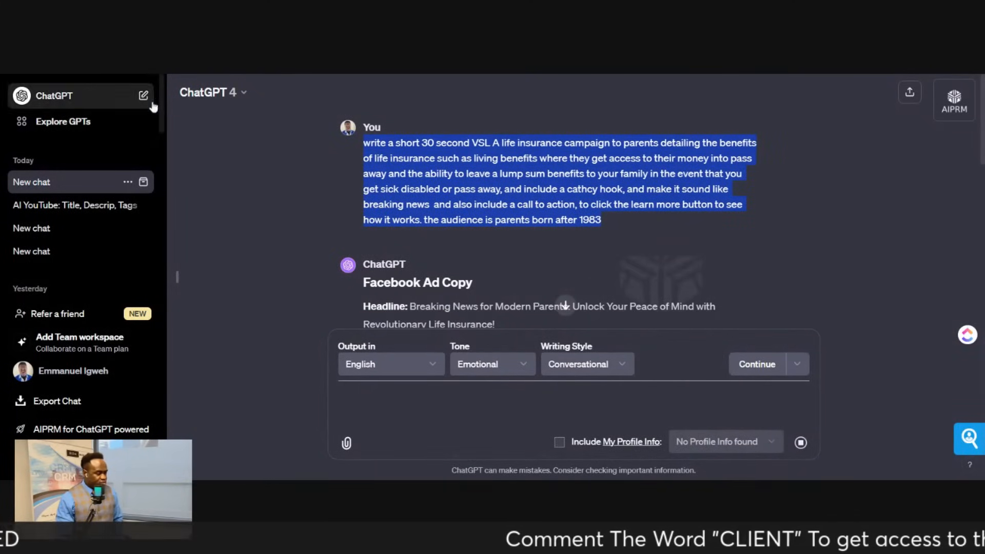
left_click(487, 442)
type("Rewrite the")
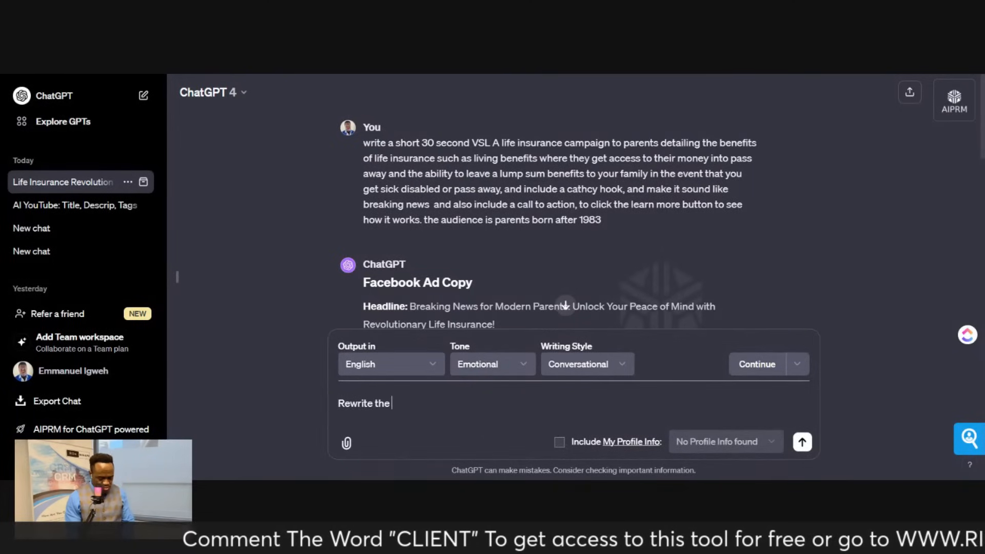
type(" vsl copy")
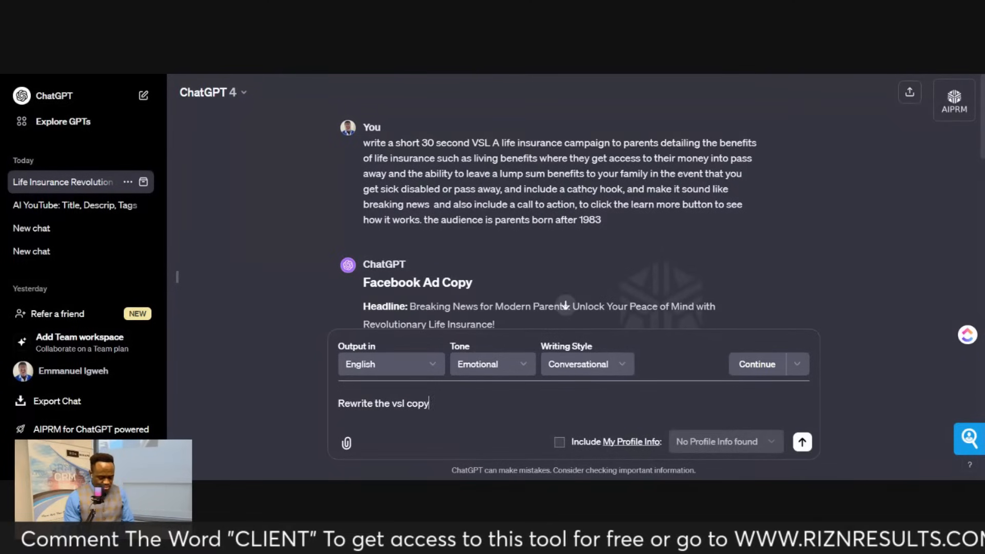
type(", and have it ")
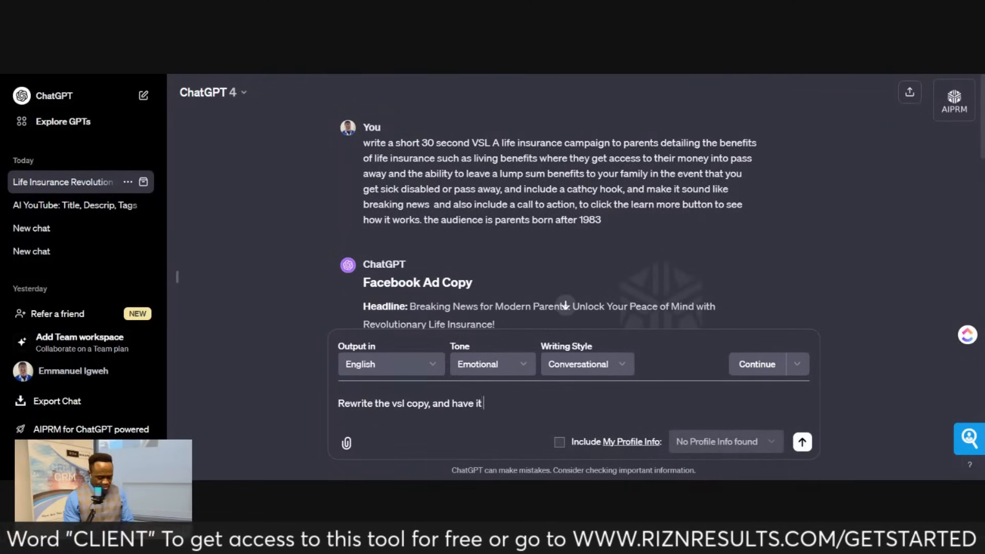
type("start with atte")
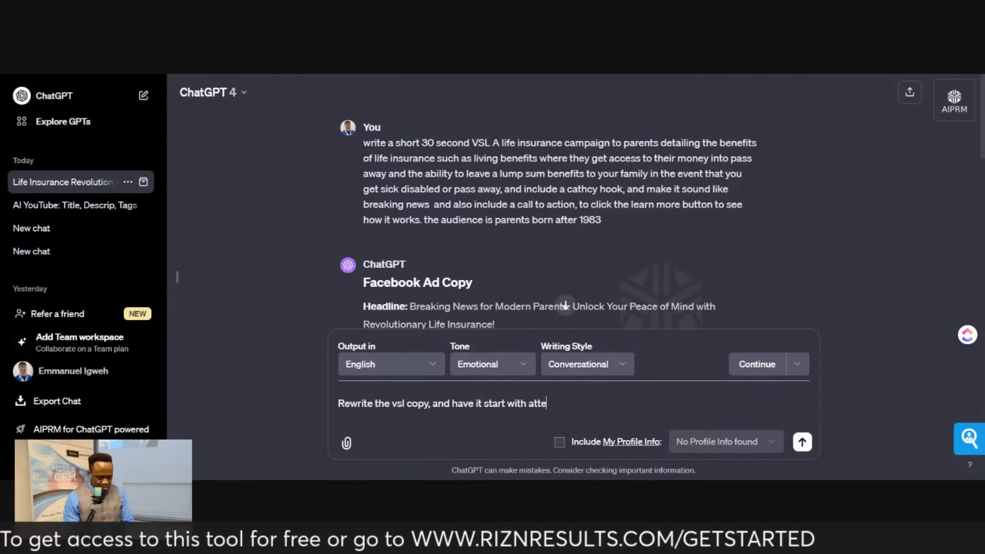
type("ntion parents ")
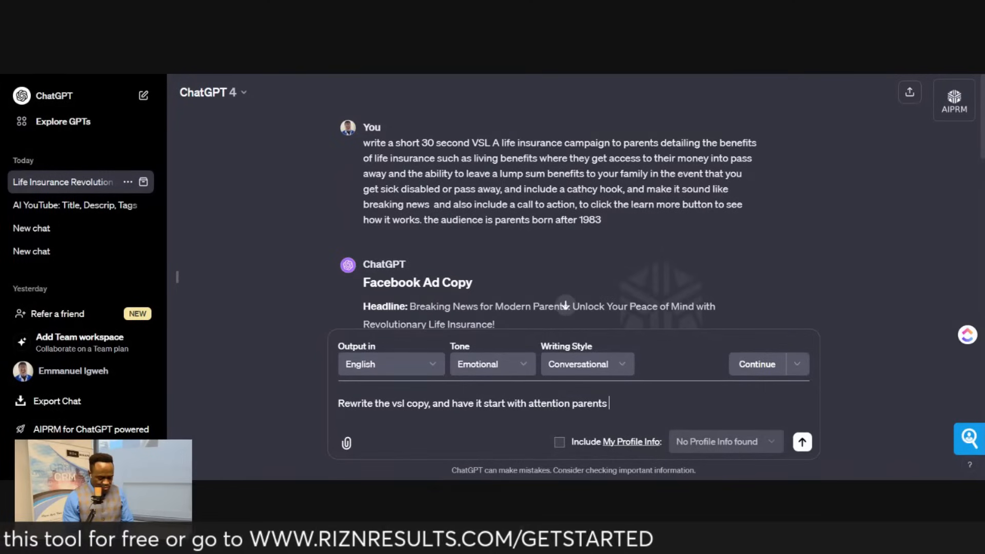
type("born before ")
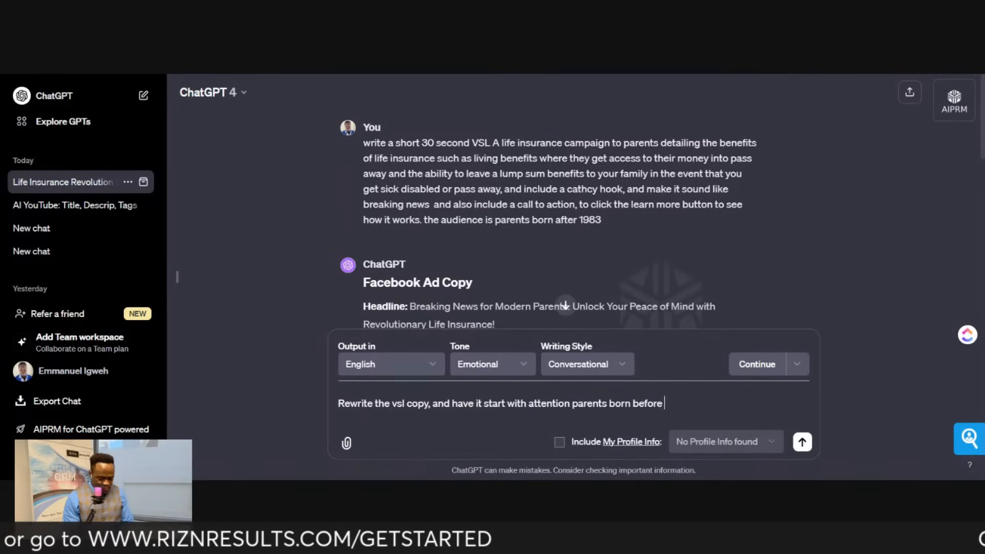
type("1983")
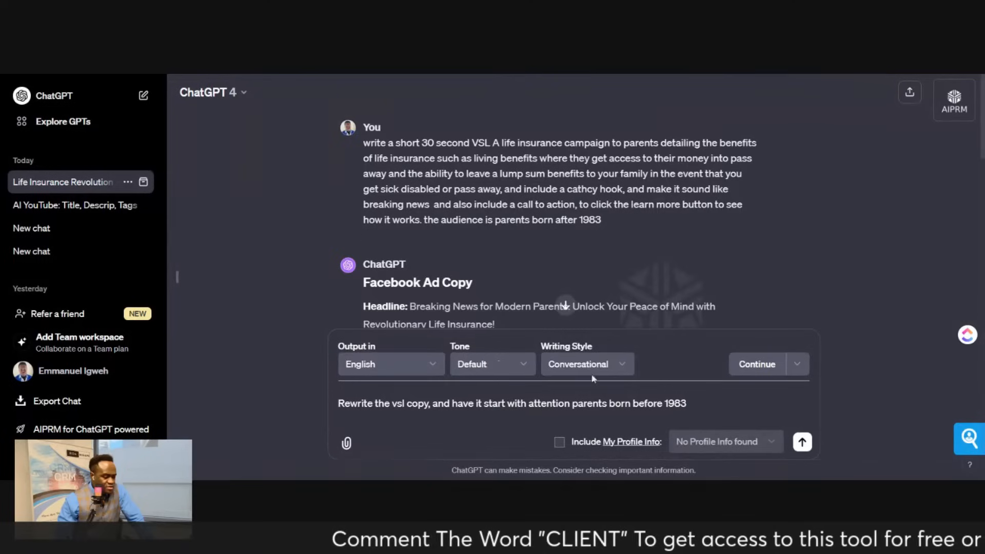
- Set the follow-up's tone and writing style to Default and send the rewrite request
left_click(572, 117)
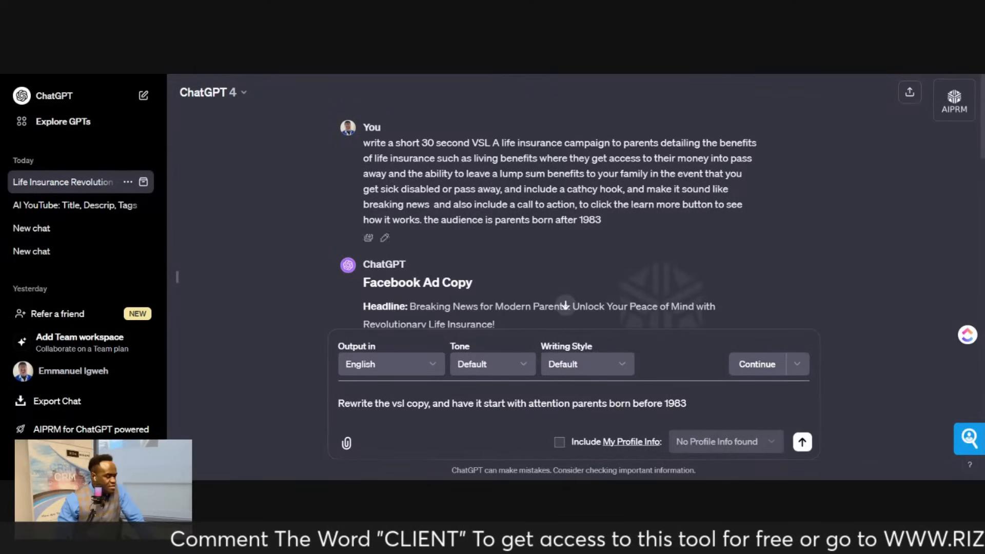
left_click(803, 443)
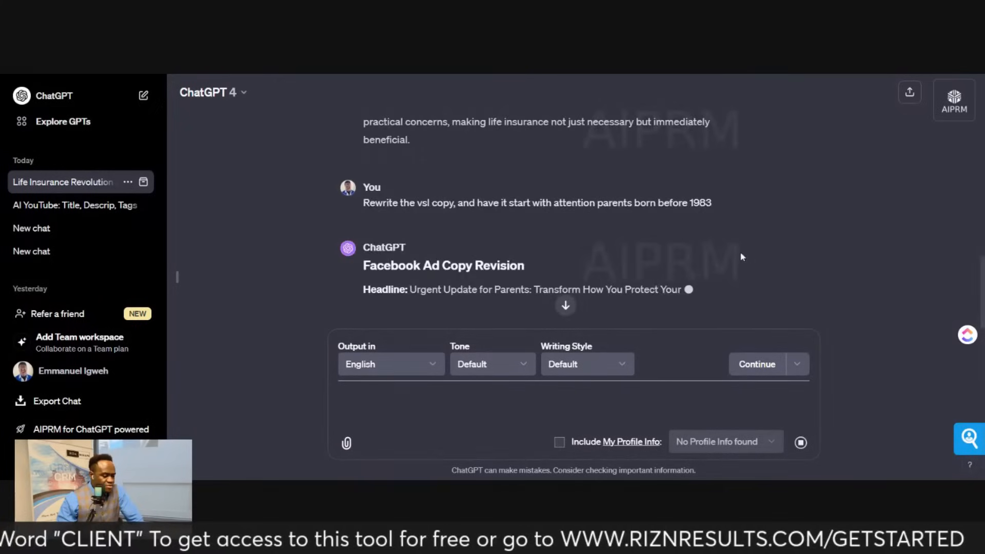
scroll(631, 225, "down", 1)
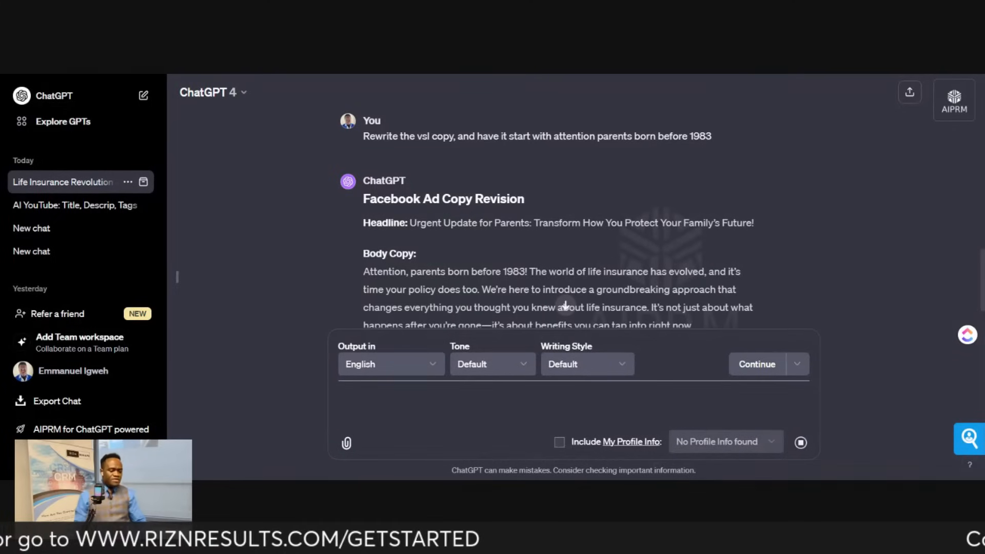
scroll(609, 244, "down", 2)
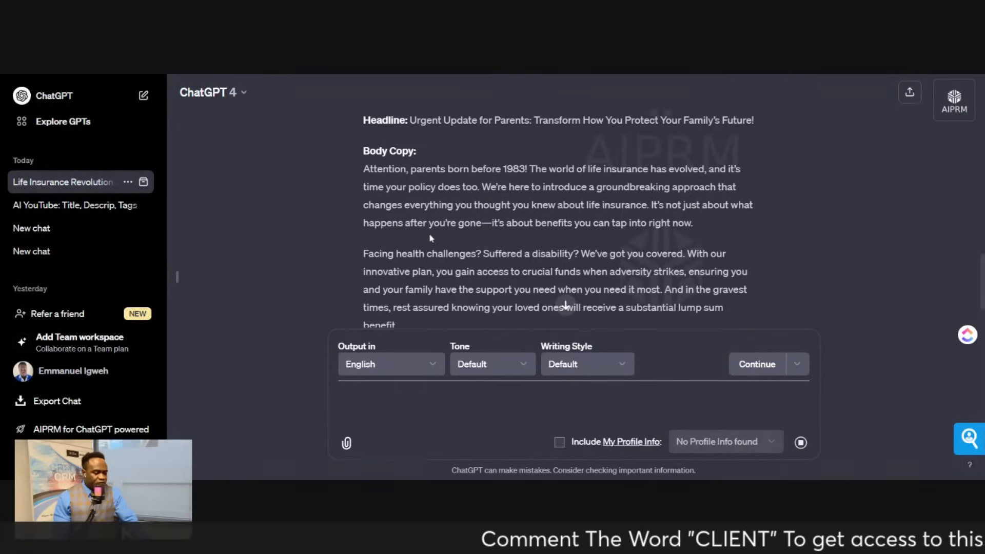
scroll(448, 265, "down", 3)
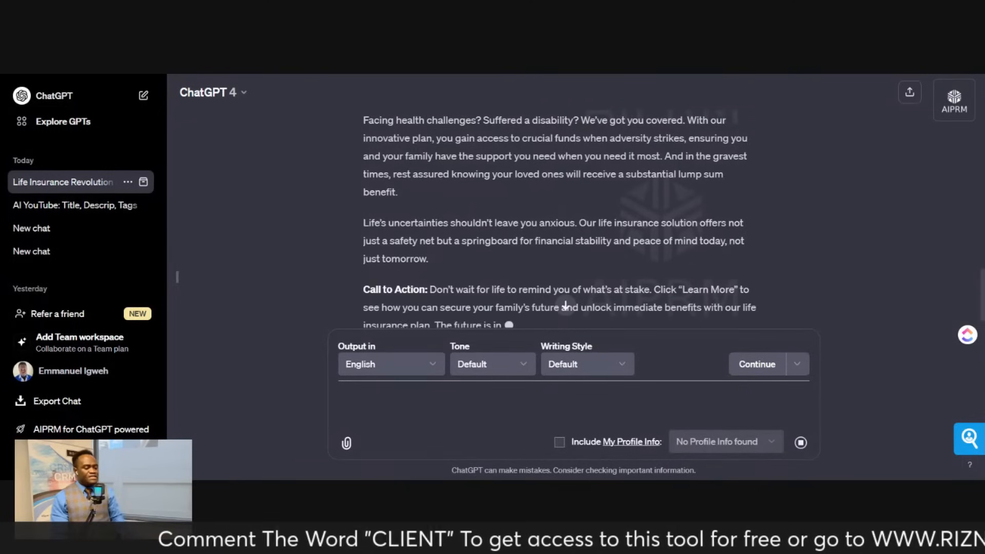
scroll(536, 318, "down", 1)
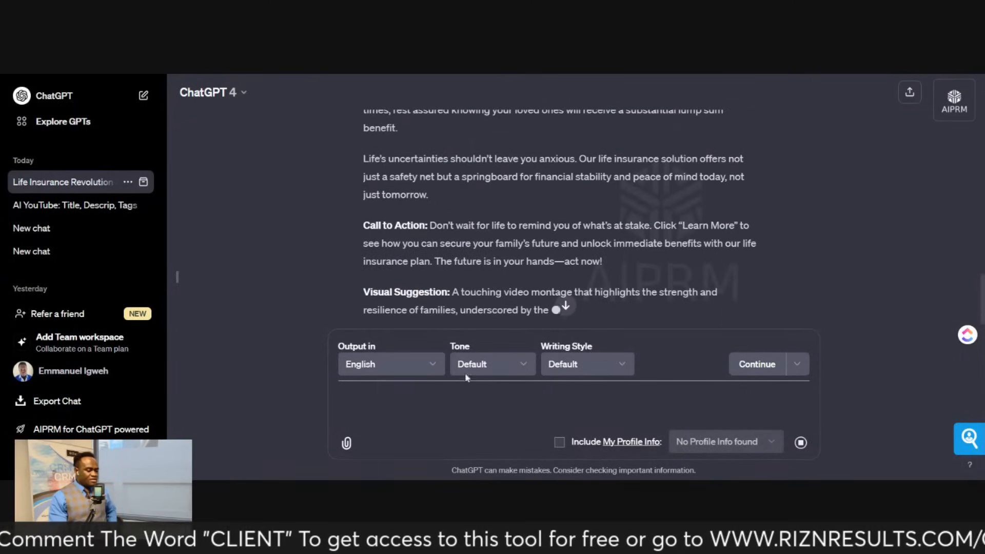
- Write a follow-up request to shorten to less than 50 words, including up to a million dollars in coverage and plans starting at just 7 dollars per month
type("Shorten t")
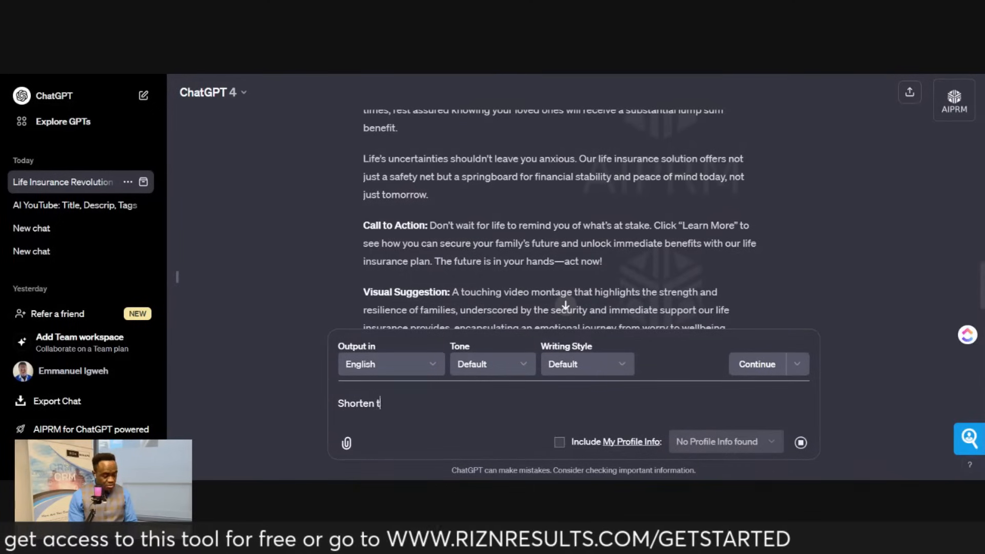
type("o less than 50 words, a")
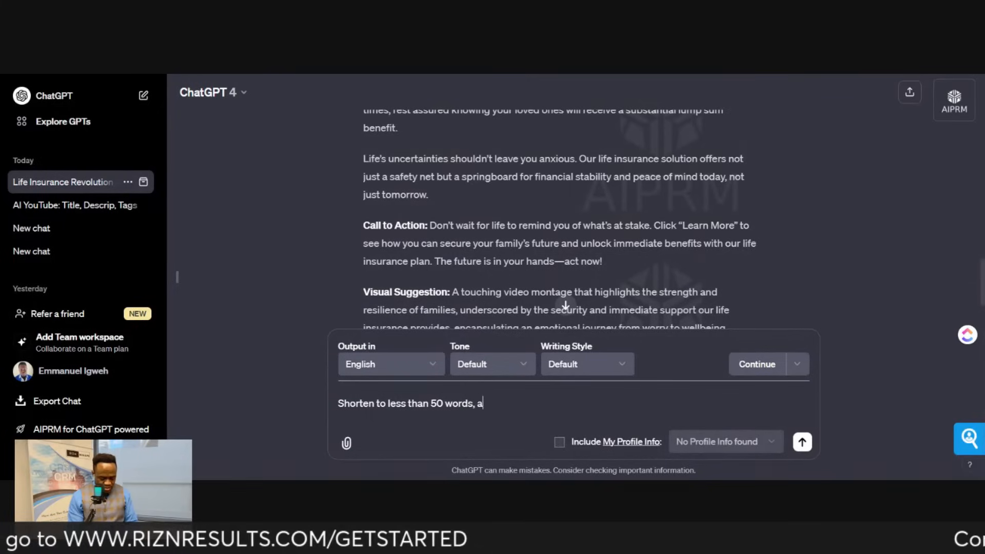
type("nd include how")
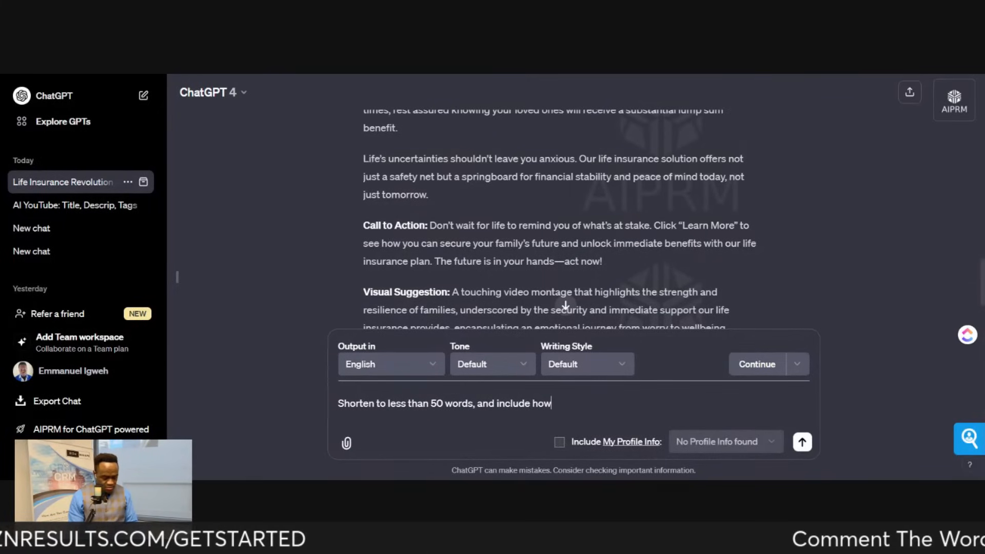
type(" they can get")
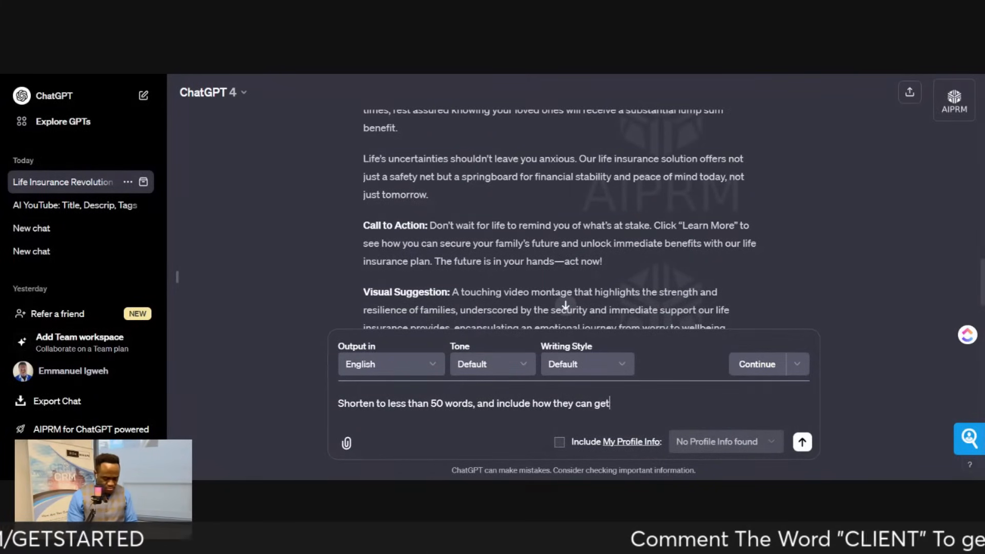
type("up to a million")
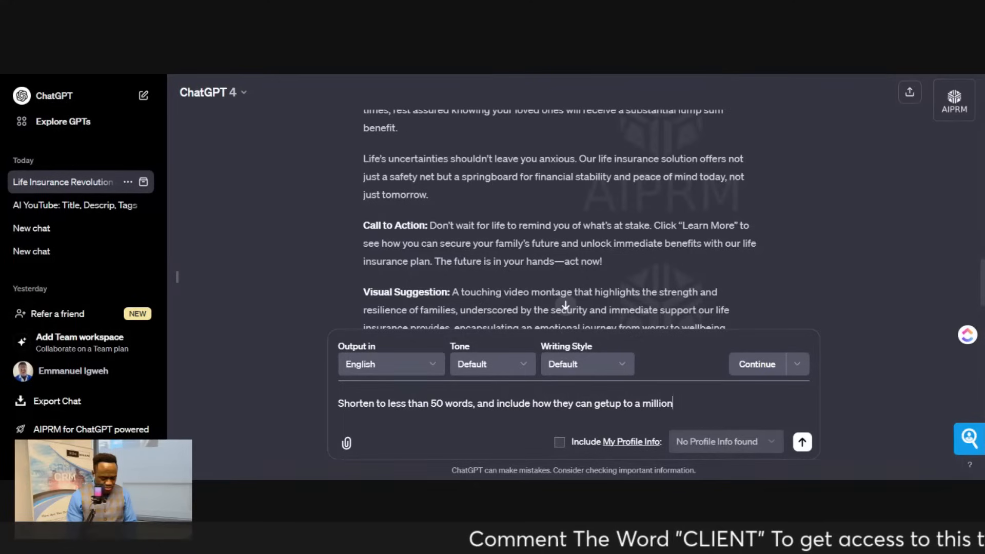
type(" dollars in cove")
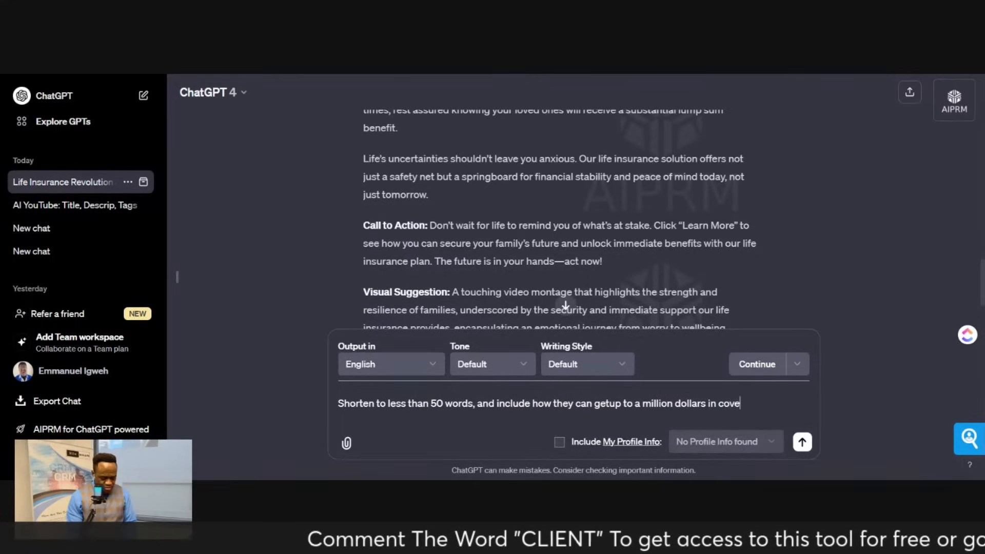
type("rage and plans s")
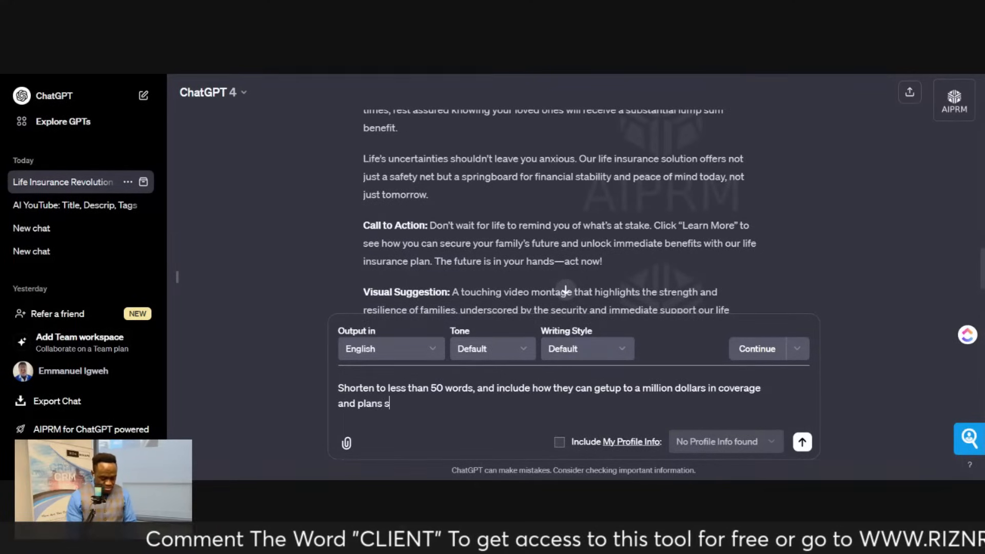
type("tart at just ")
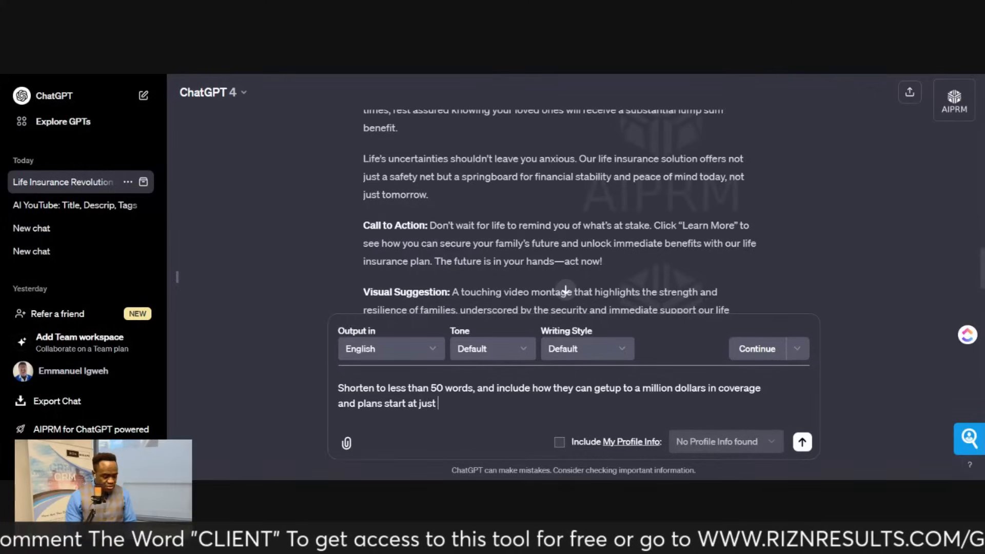
type("7 dollt")
key("BackSpace")
type("ars per month, and they can")
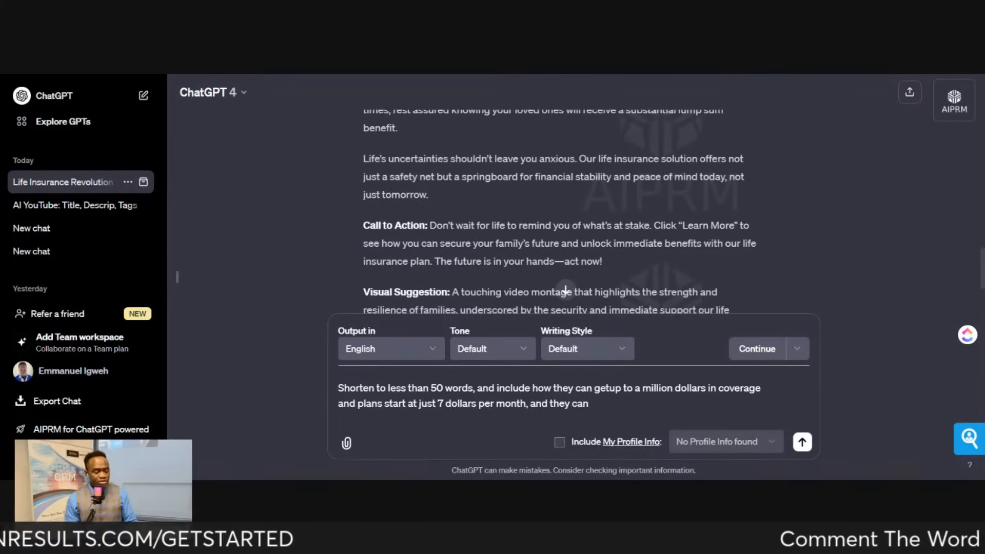
- Add that they can use the coverage to take care of final expenses, mortgage protection, or leave a legacy, and send the request
type(" use the ")
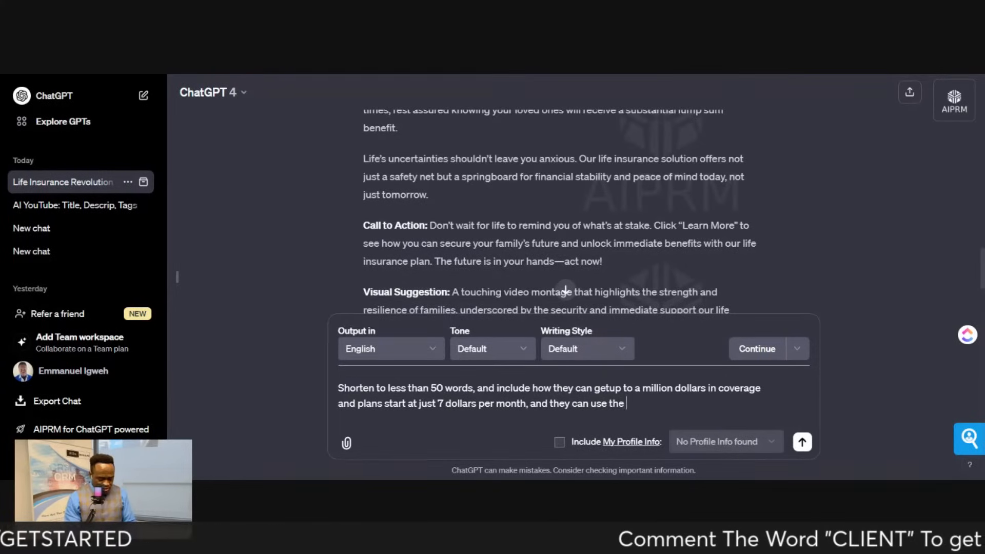
type("coverage to t")
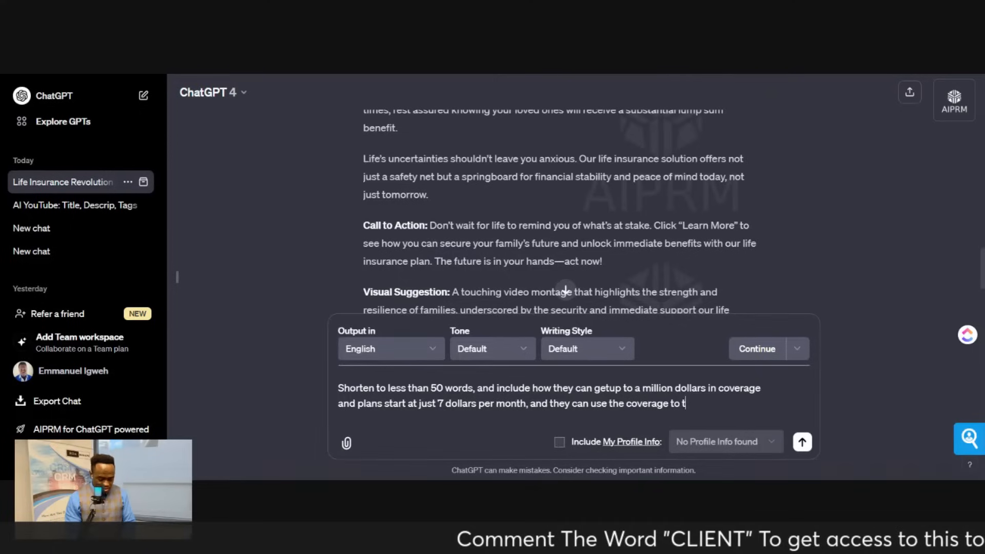
type("ake care of fin")
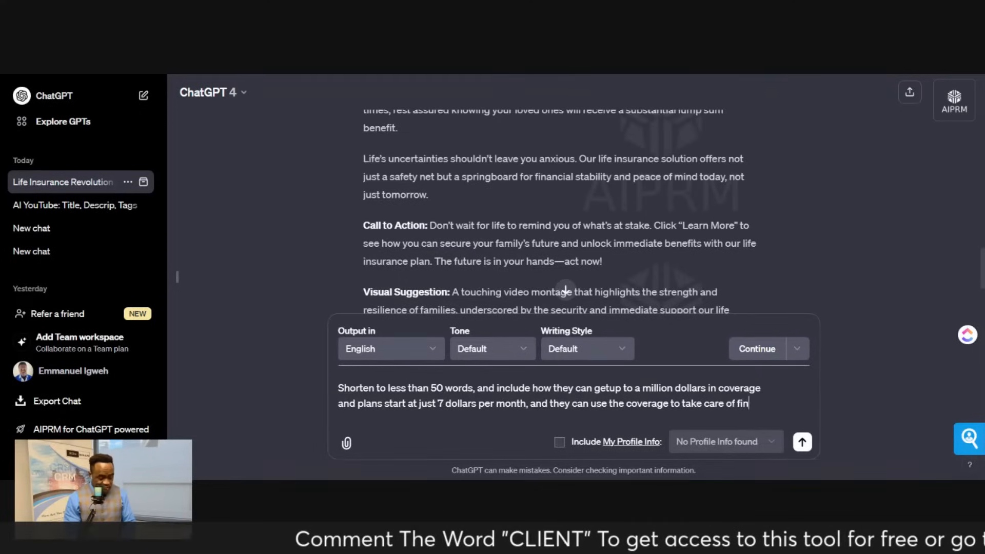
type("al expenses, mnoertg")
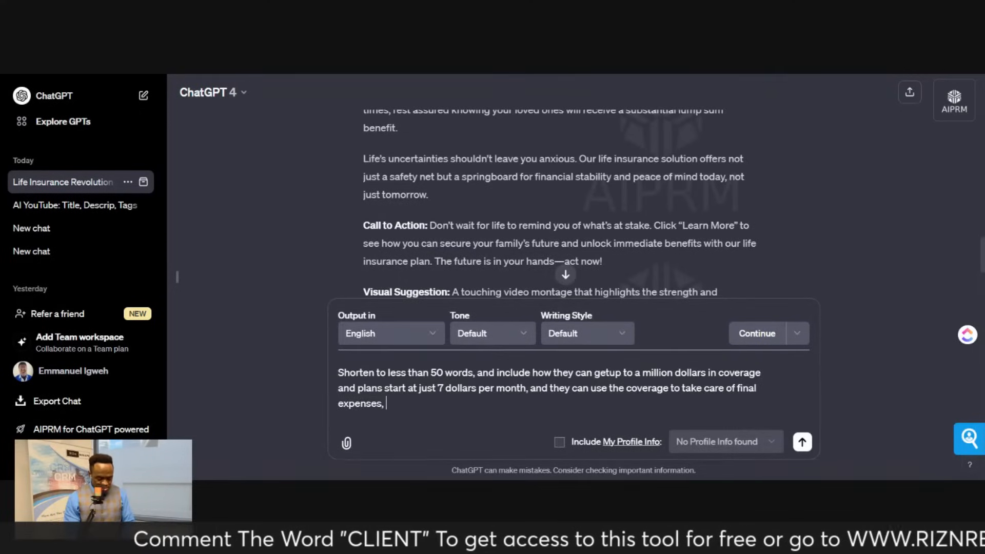
key("BackSpace")
key("BackSpace")
key("BackSpace")
key("BackSpace")
key("BackSpace")
key("BackSpace")
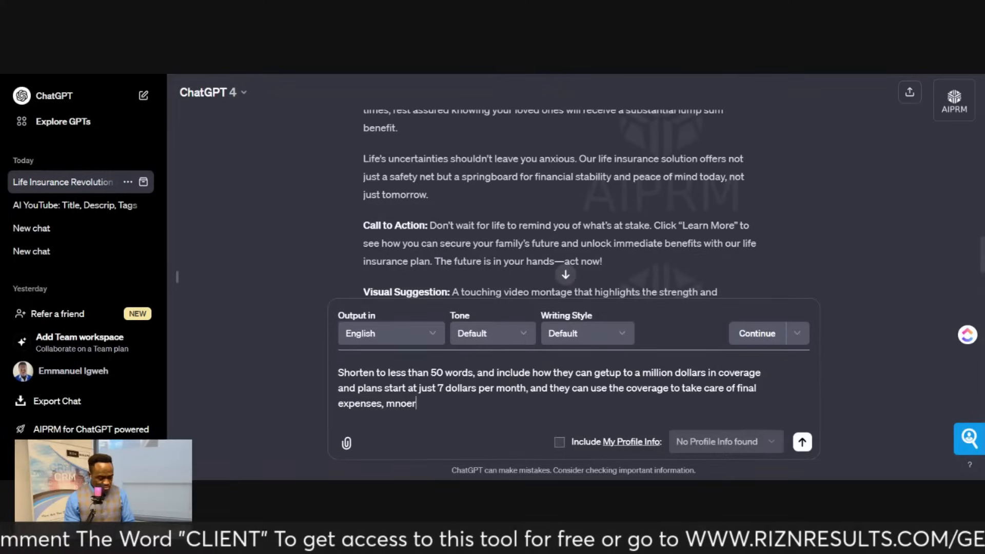
type("ortgagwe")
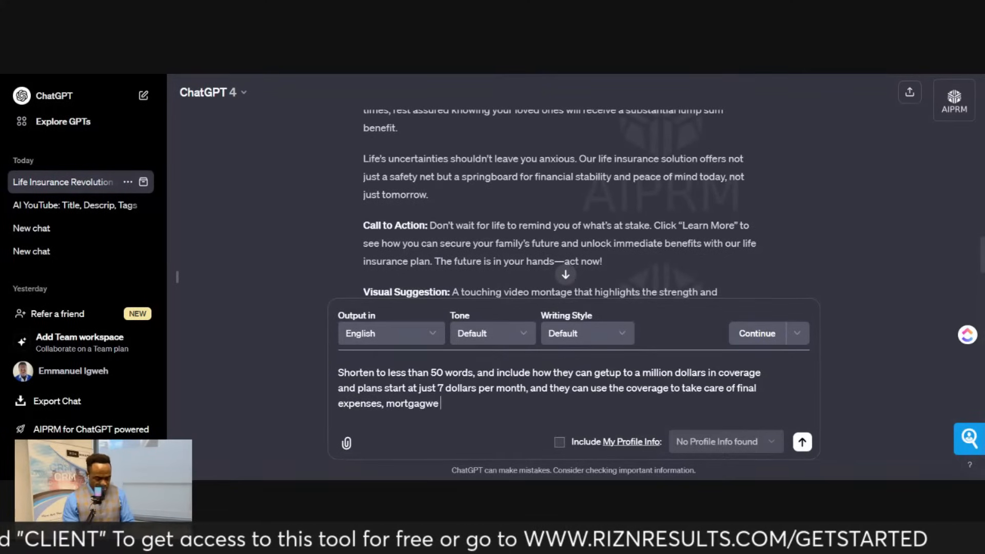
key("BackSpace")
key("BackSpace")
key("BackSpace")
type("e protectio")
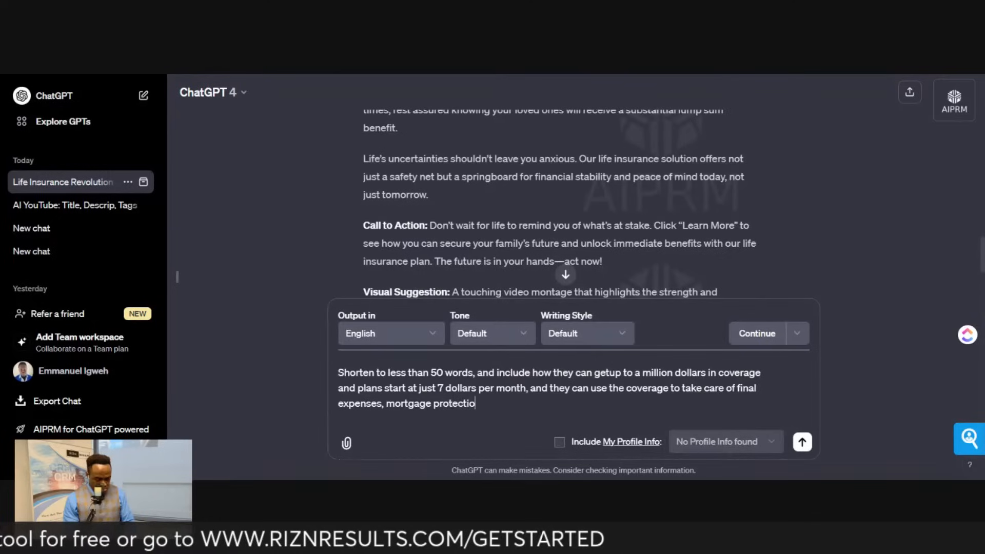
type("n, or leave a legacy")
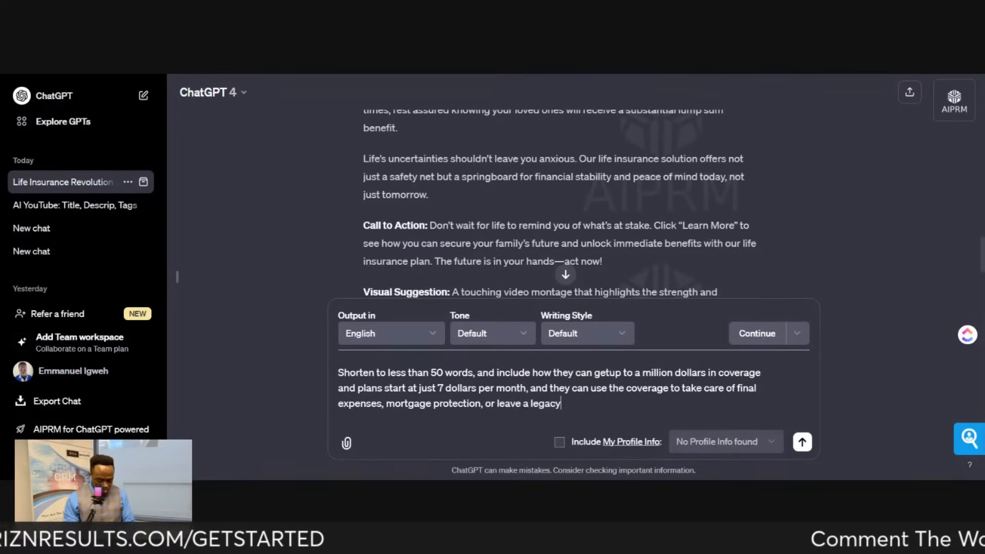
key("Return")
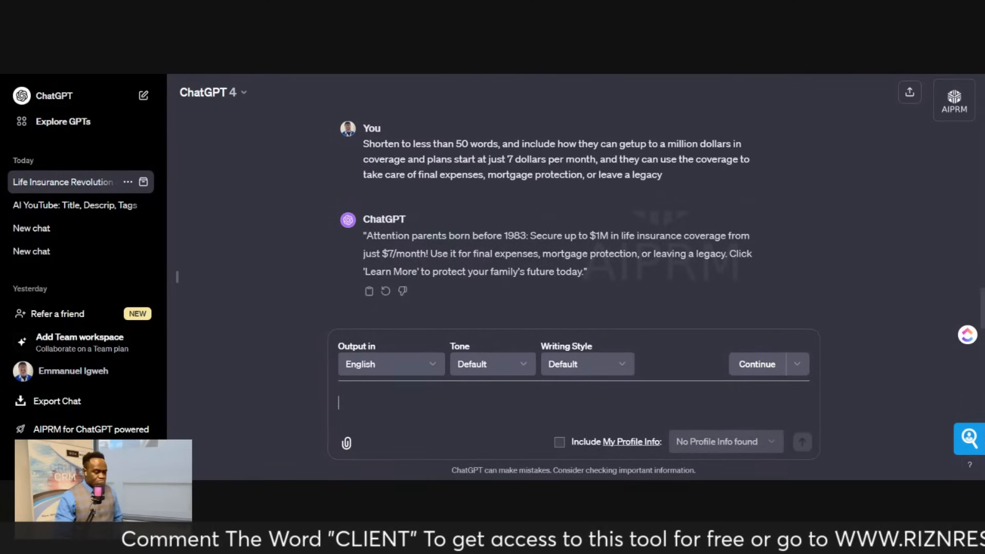
- Copy the shortening request and the original 30 second VSL prompt from the conversation for a combined prompt
scroll(578, 190, "up", 5)
scroll(565, 257, "down", 3)
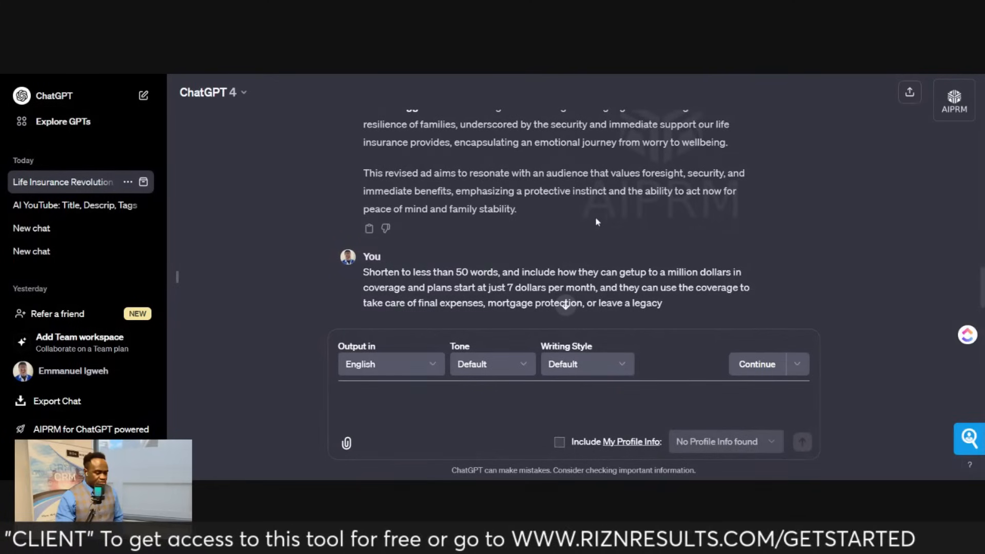
left_click_drag(363, 272, 676, 308)
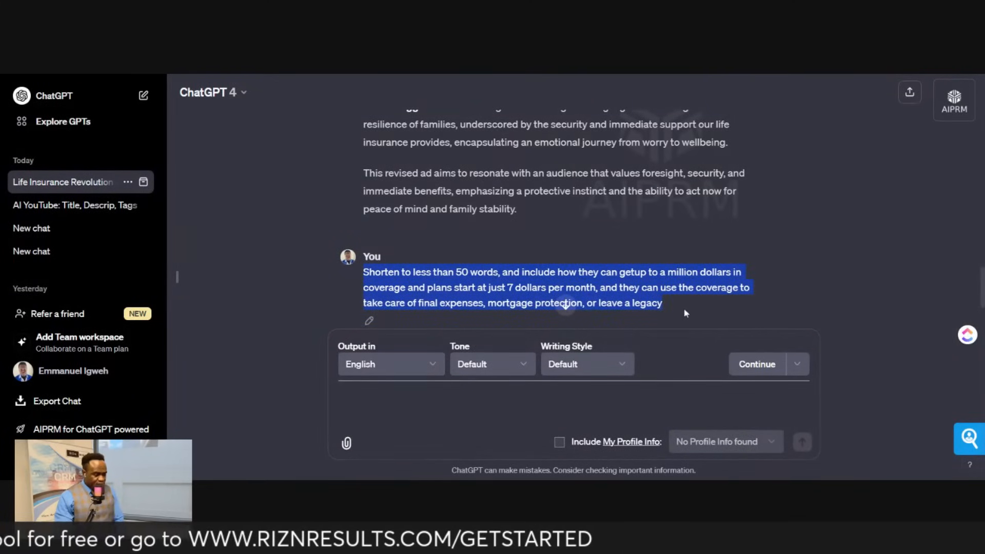
scroll(686, 313, "up", 15)
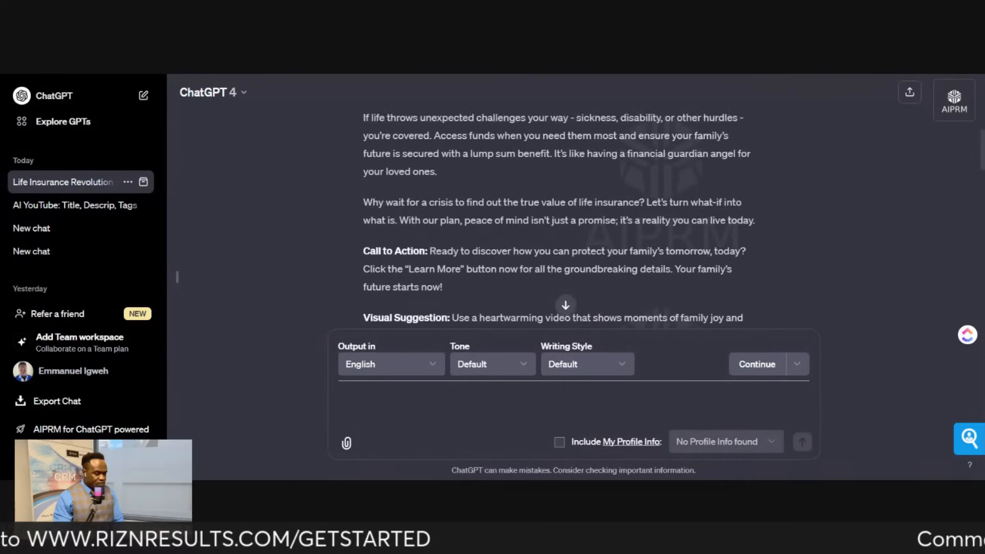
scroll(566, 306, "up", 10)
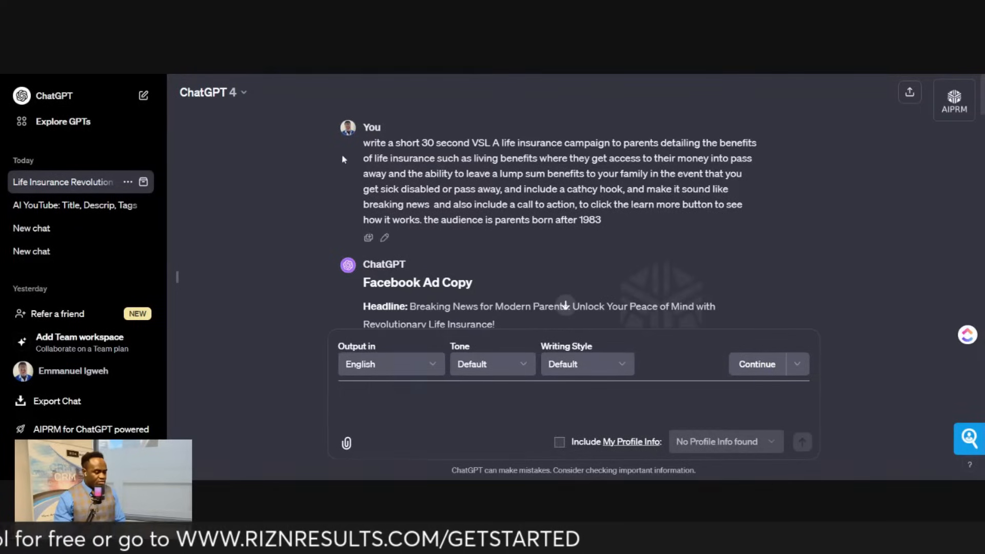
left_click_drag(364, 144, 646, 219)
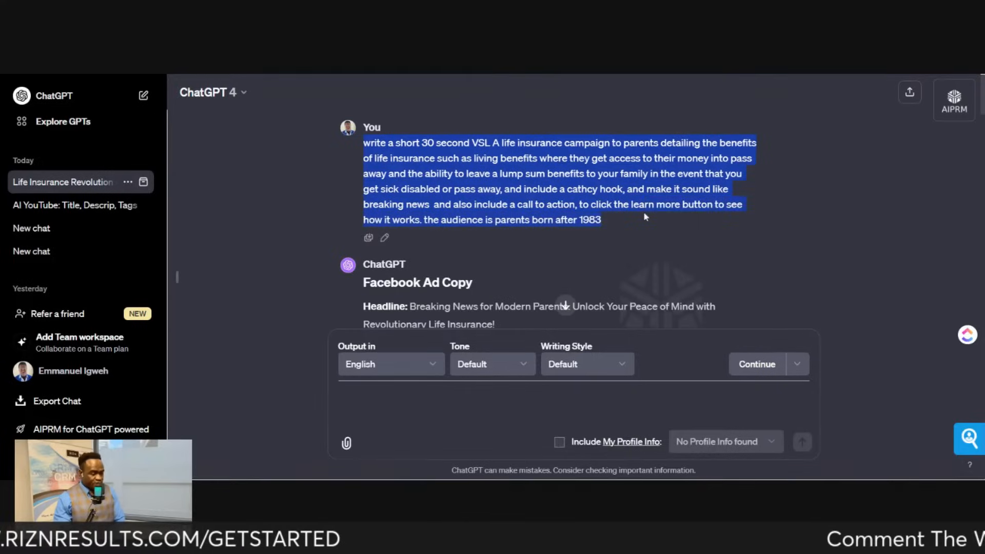
left_click(760, 75)
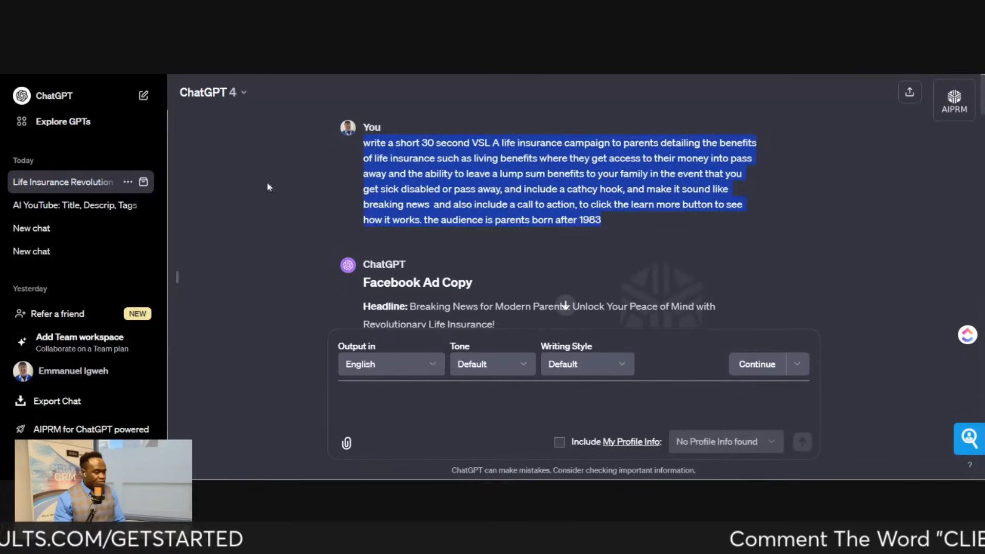
- Submit the combined prompt for a short 50 word life insurance VSL in a new chat
left_click(143, 96)
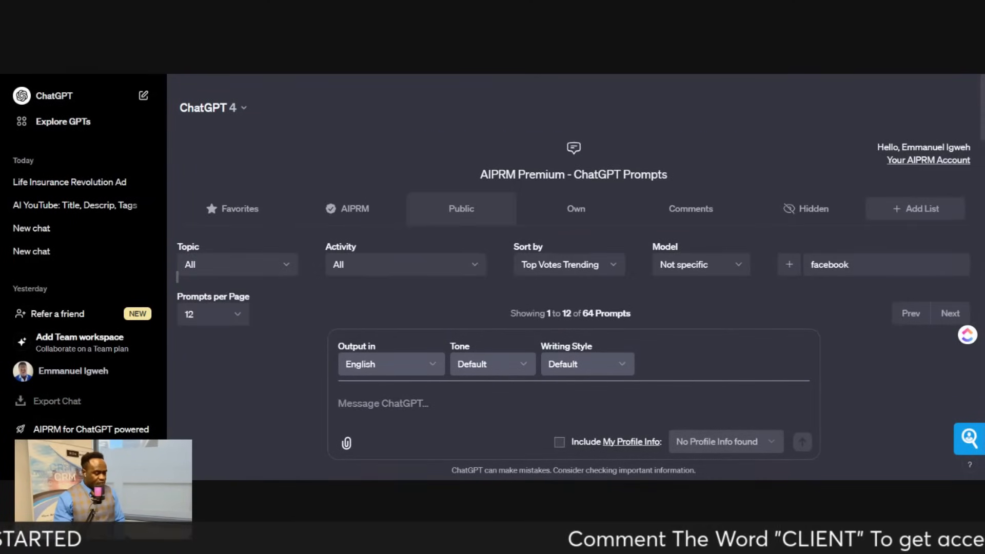
key("ctrl+v")
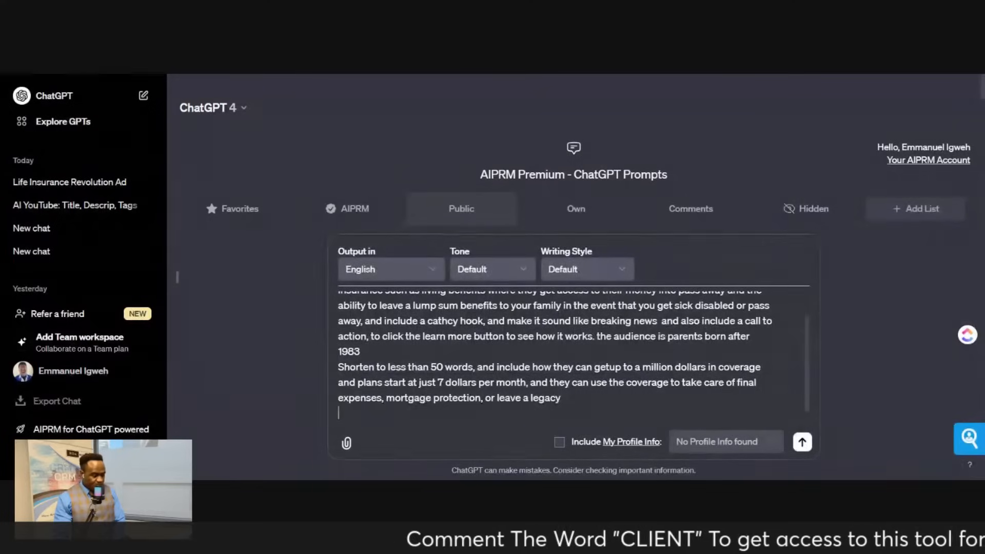
key("Return")
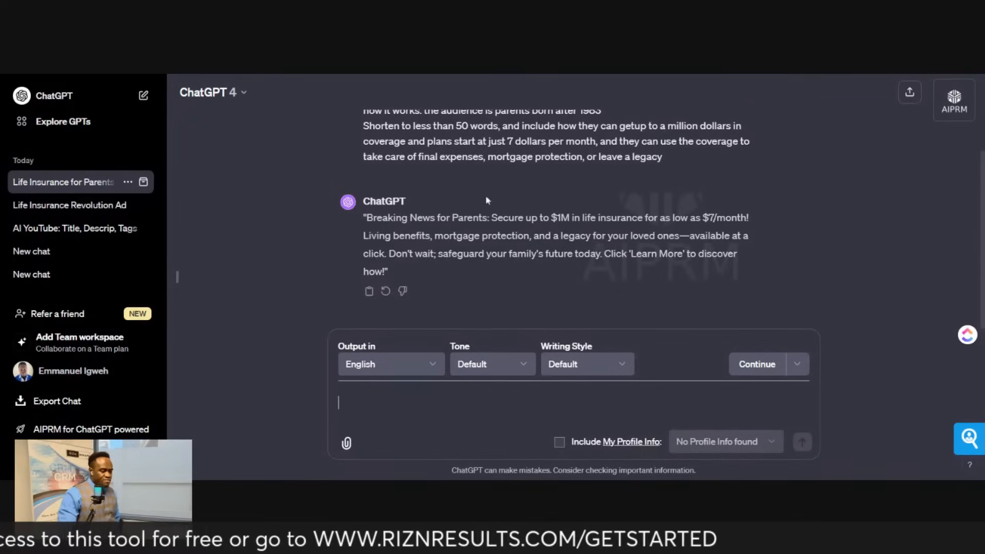
scroll(556, 206, "up", 2)
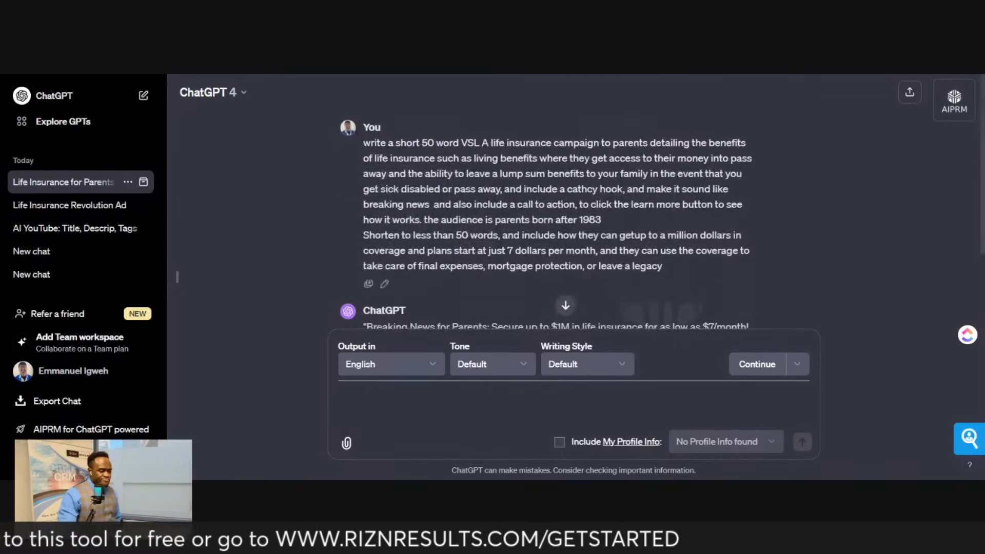
- Start another new chat and paste the combined life insurance VSL prompt into the message
left_click(144, 97)
scroll(585, 263, "down", 3)
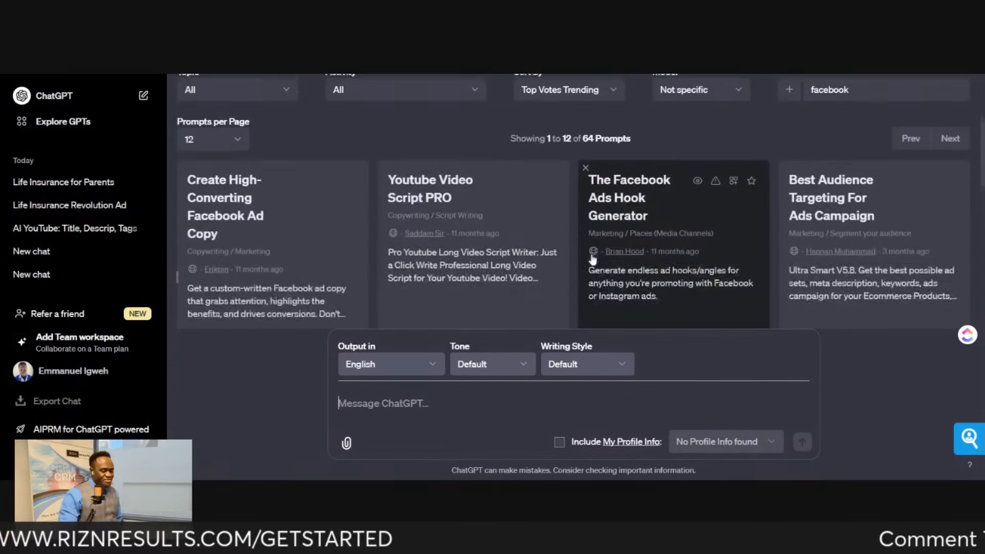
scroll(593, 259, "down", 1)
key("ctrl+v")
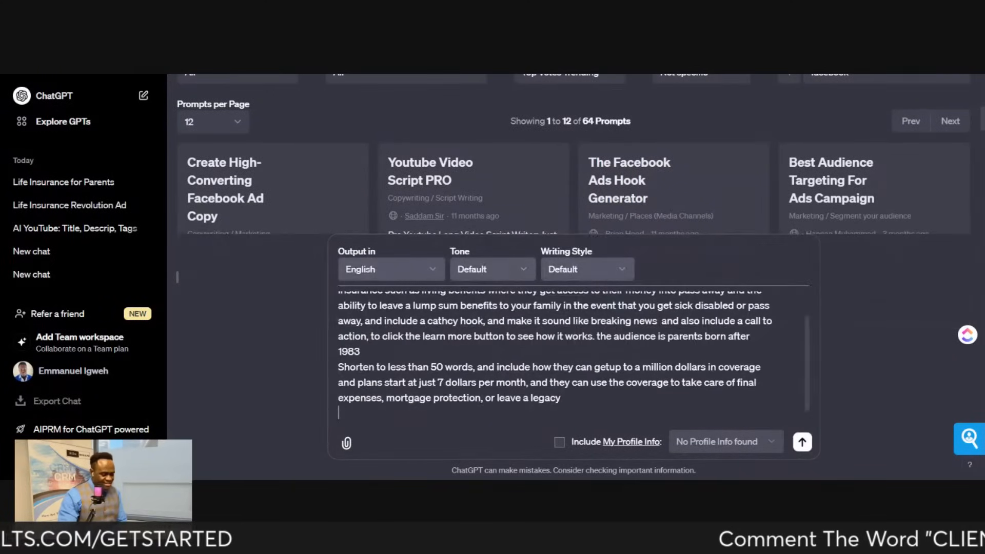
- Set the tone to Emotional and the writing style to Conversational, change the requested VSL length to 60 words, and submit the prompt
left_click(509, 281)
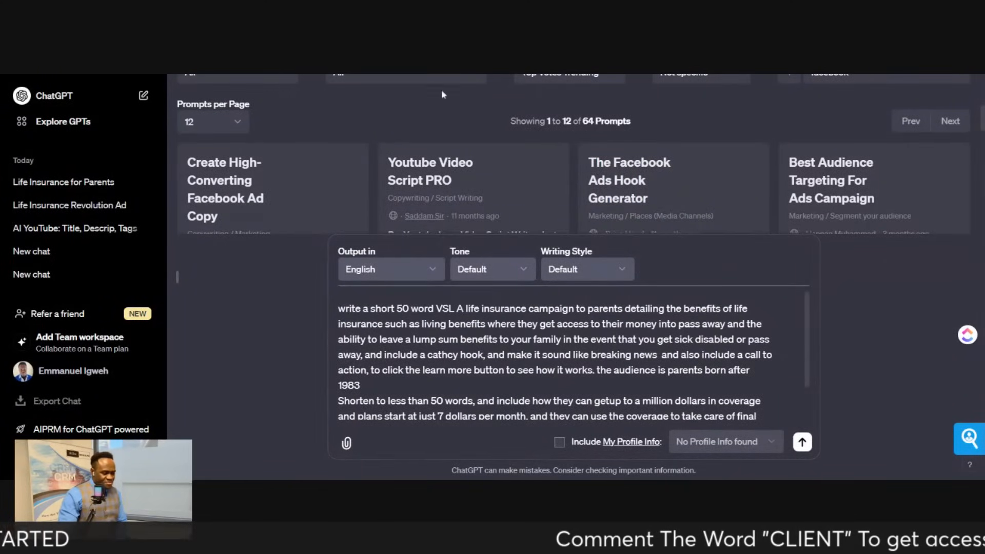
left_click(453, 82)
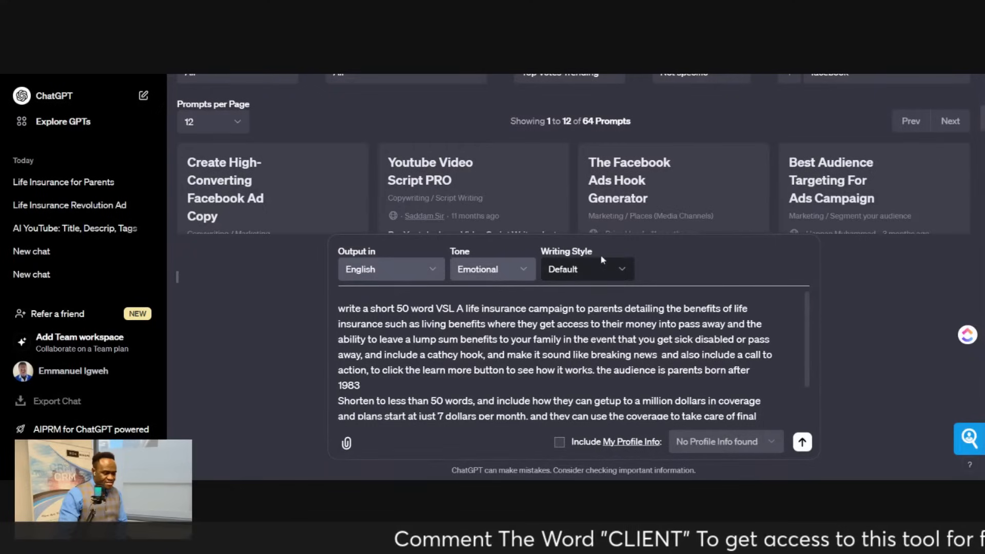
left_click(584, 81)
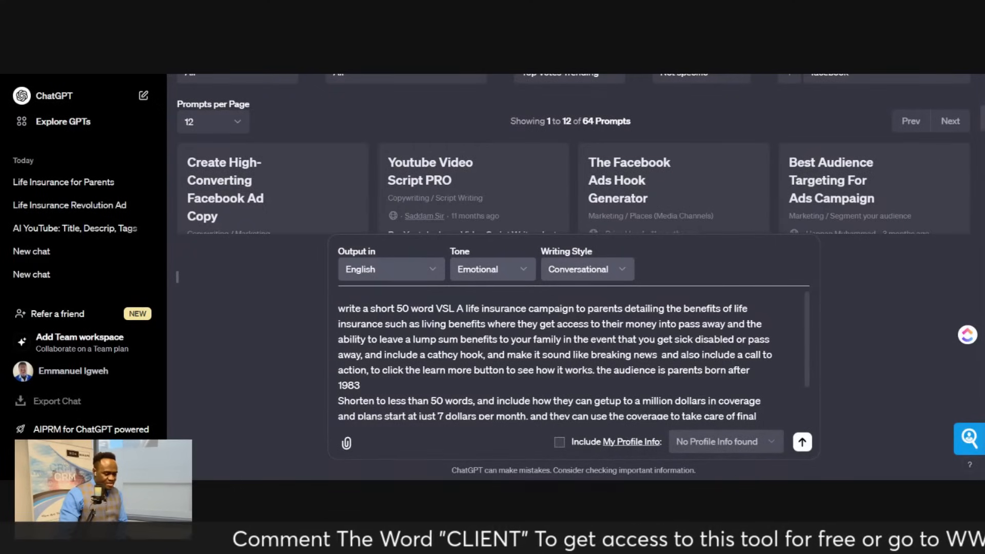
type("60")
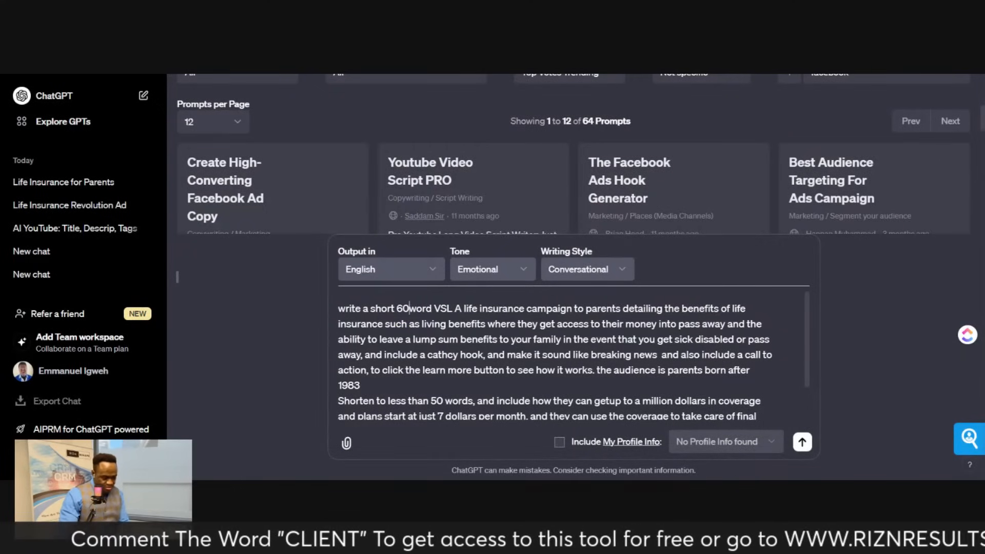
left_click(803, 442)
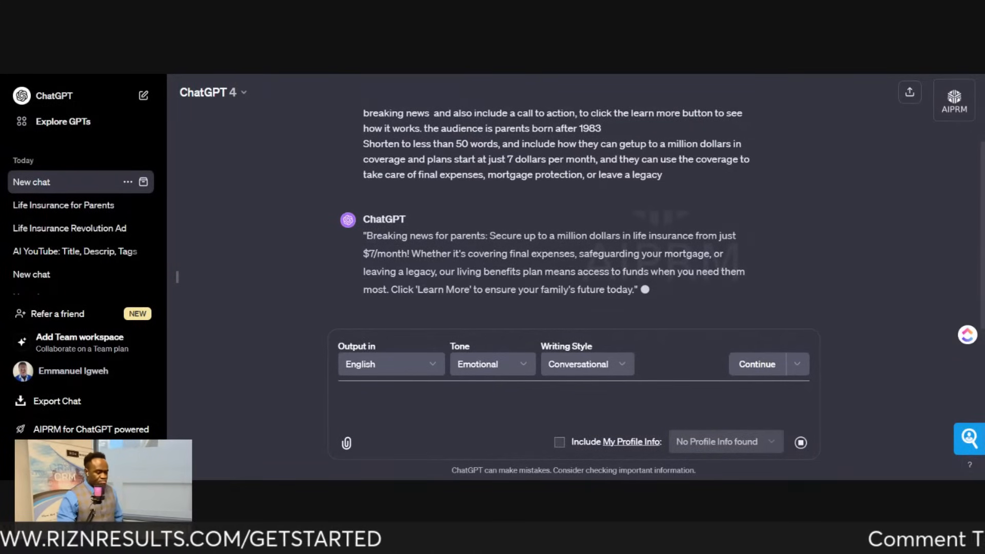
- Copy the generated "Breaking news for parents" script and replace the existing text in ElevenLabs Speech Synthesis with it
left_click(369, 291)
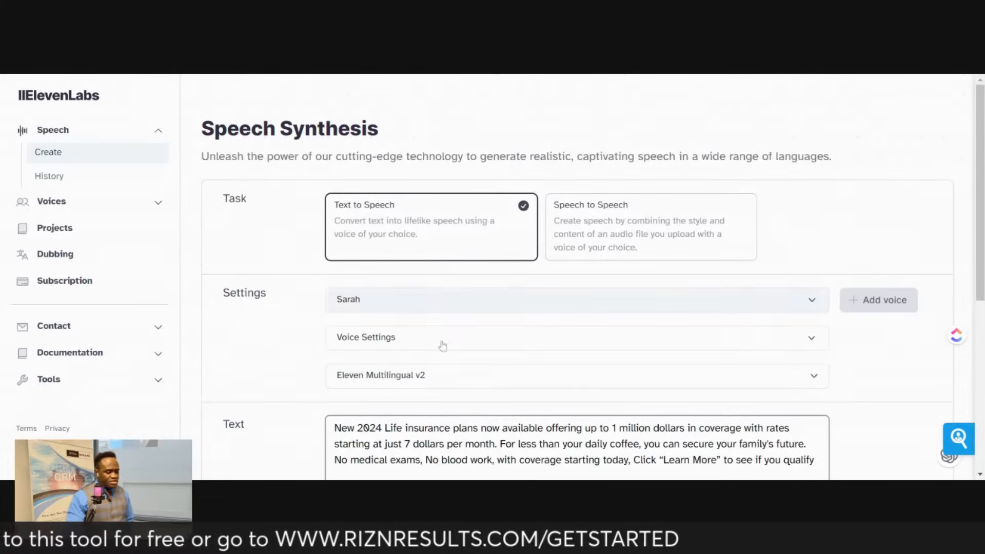
scroll(485, 349, "down", 5)
left_click_drag(815, 144, 317, 120)
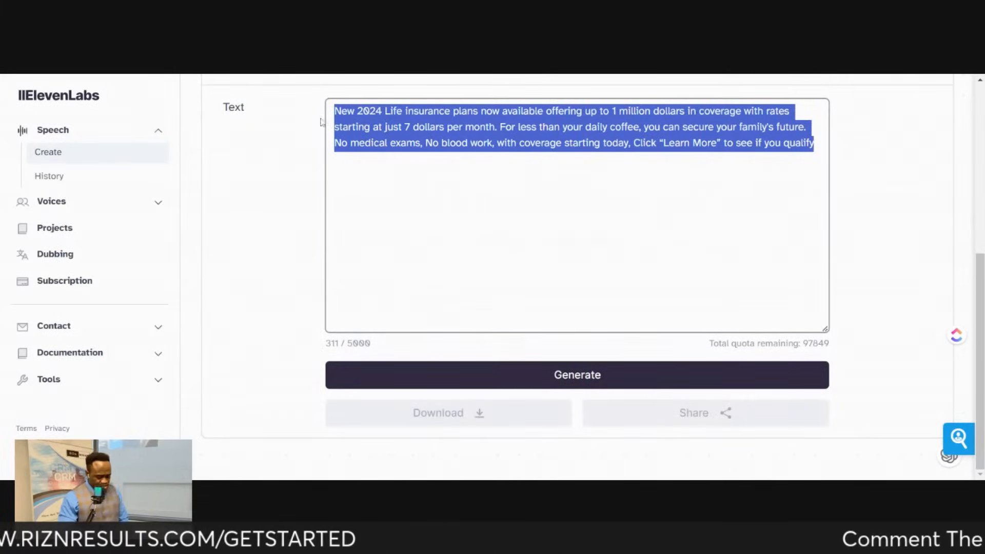
key("ctrl+v")
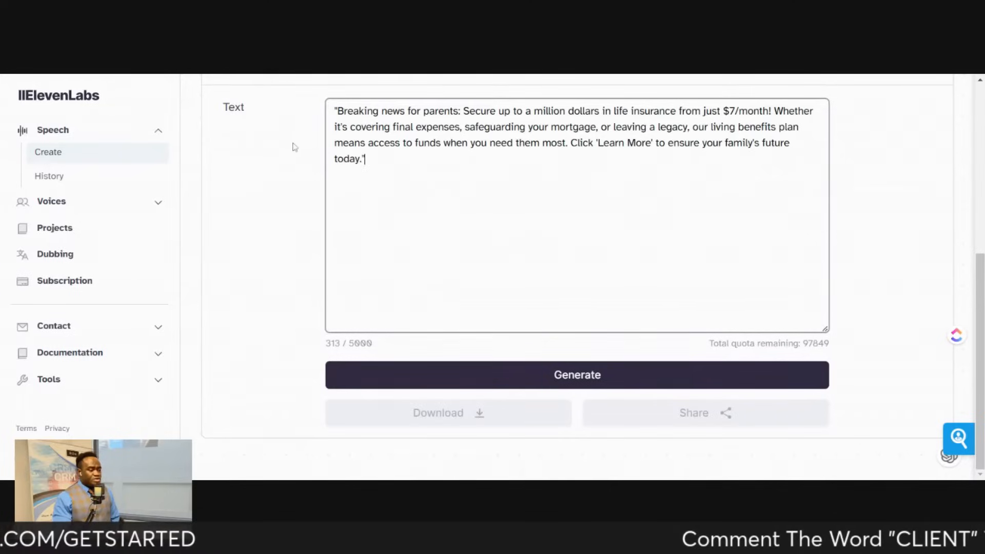
left_click(240, 78)
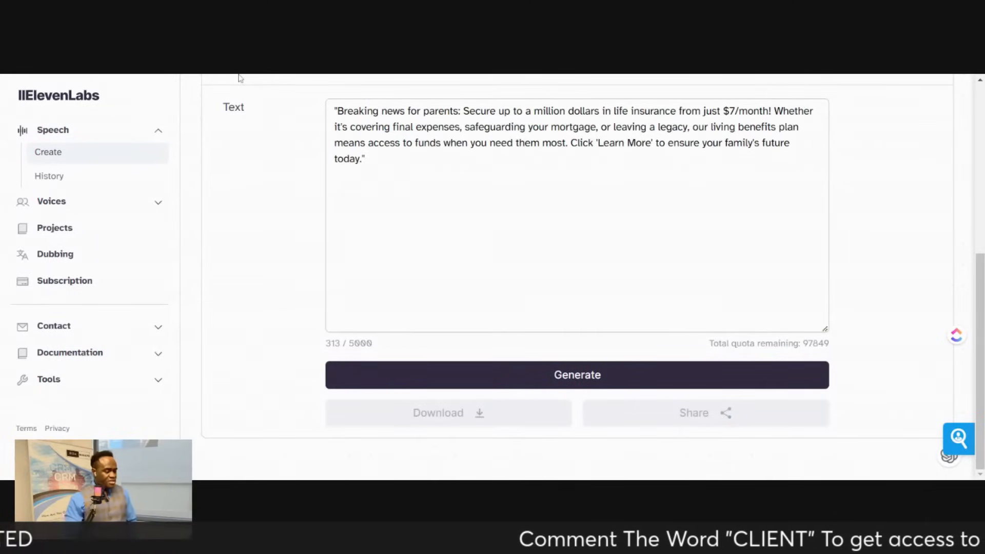
left_click(364, 159)
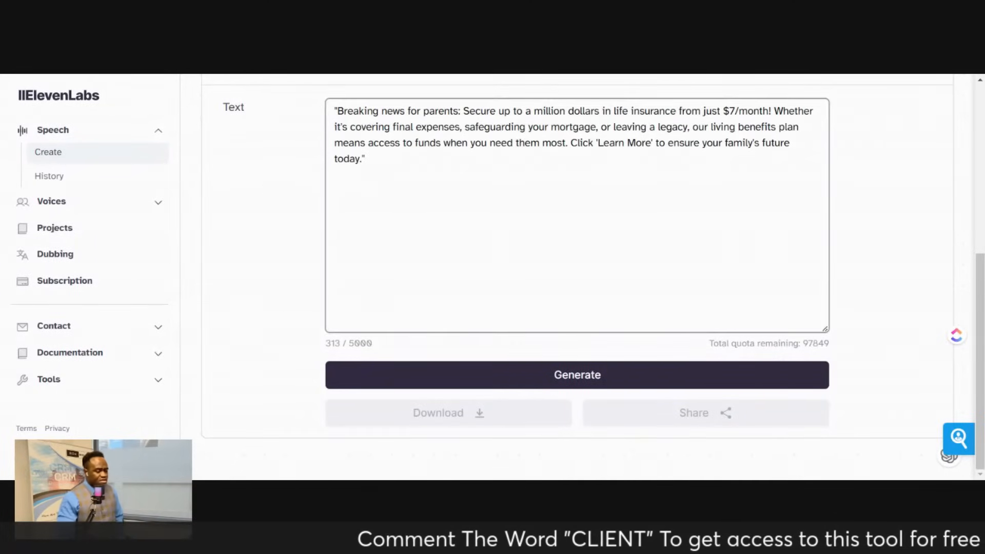
- Select the professional cloned voice of the account owner and generate speech from the script
scroll(862, 386, "up", 1)
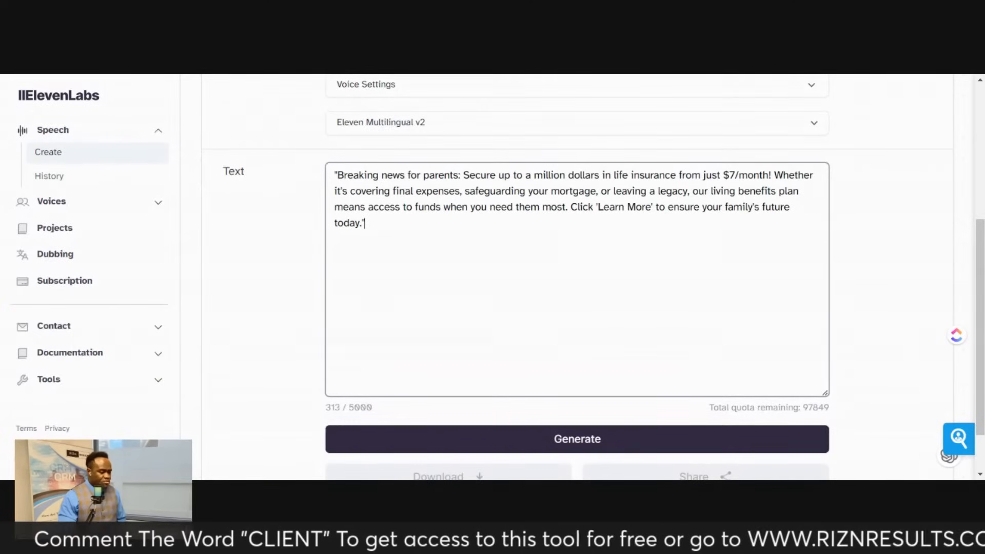
scroll(469, 168, "up", 2)
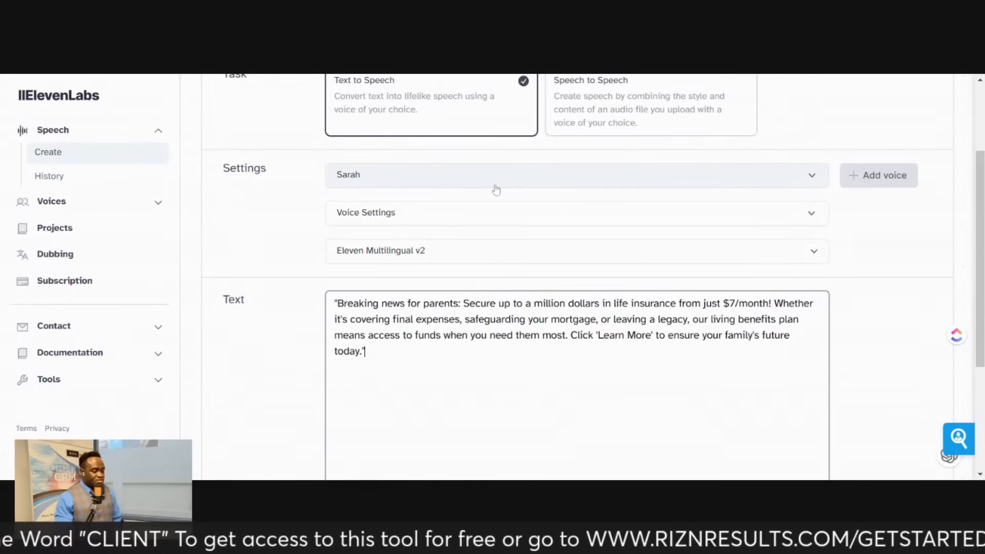
left_click(491, 190)
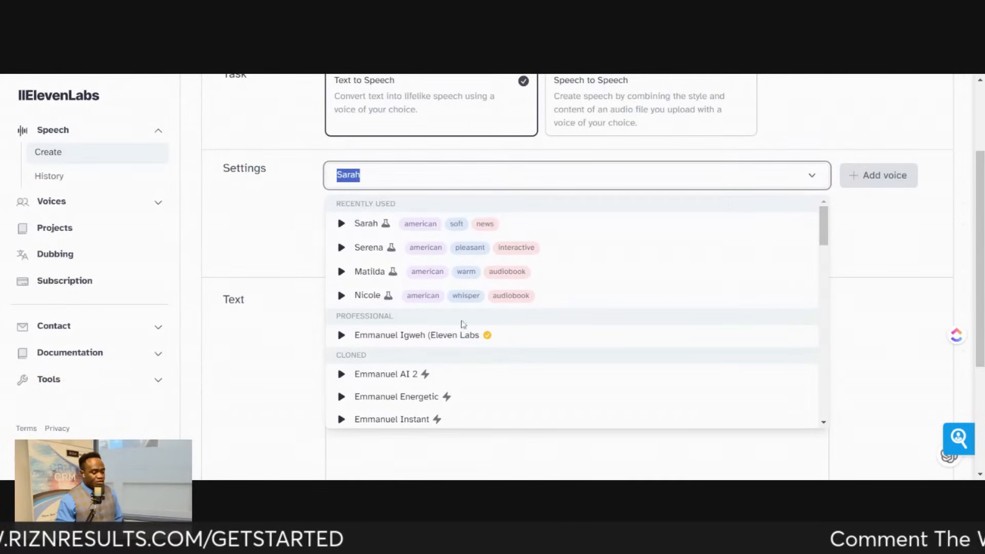
left_click(476, 347)
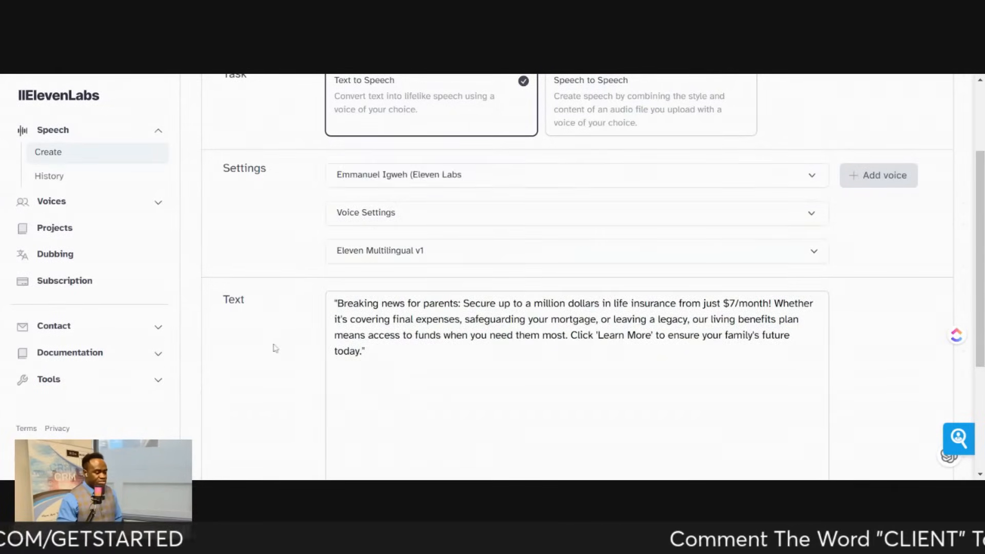
scroll(476, 347, "down", 4)
left_click(561, 380)
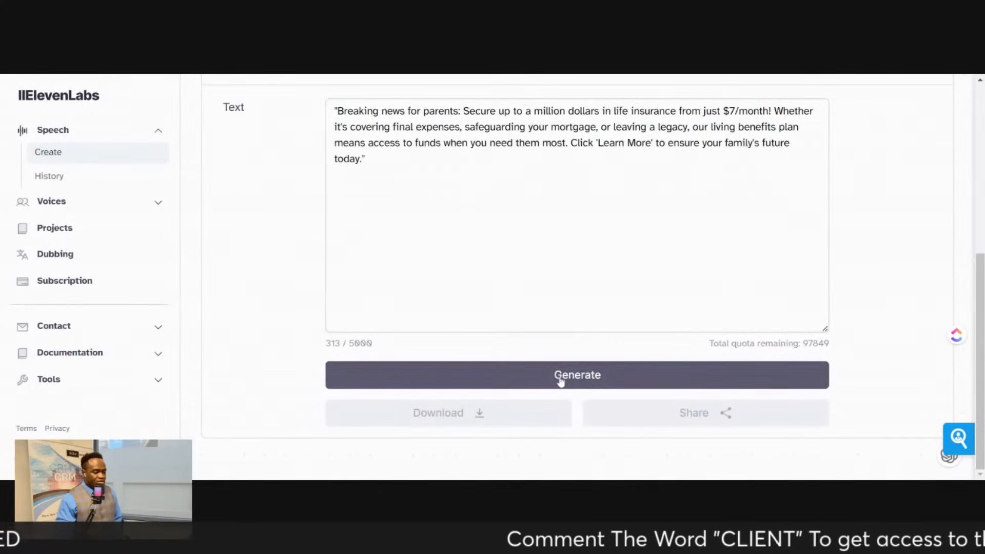
left_click(561, 379)
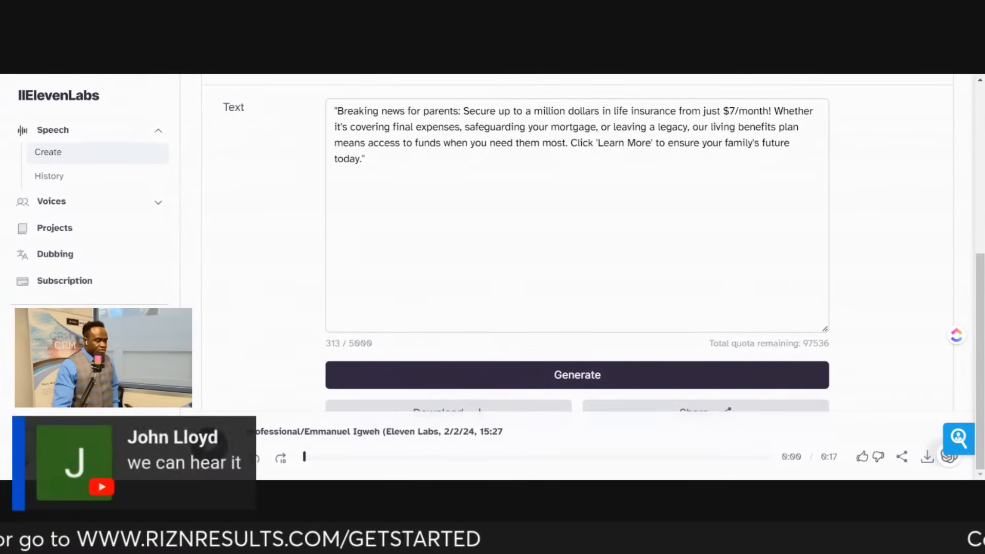
- Change the voice to the premade Sarah voice and generate the script's speech again
scroll(956, 223, "up", 6)
scroll(956, 223, "down", 4)
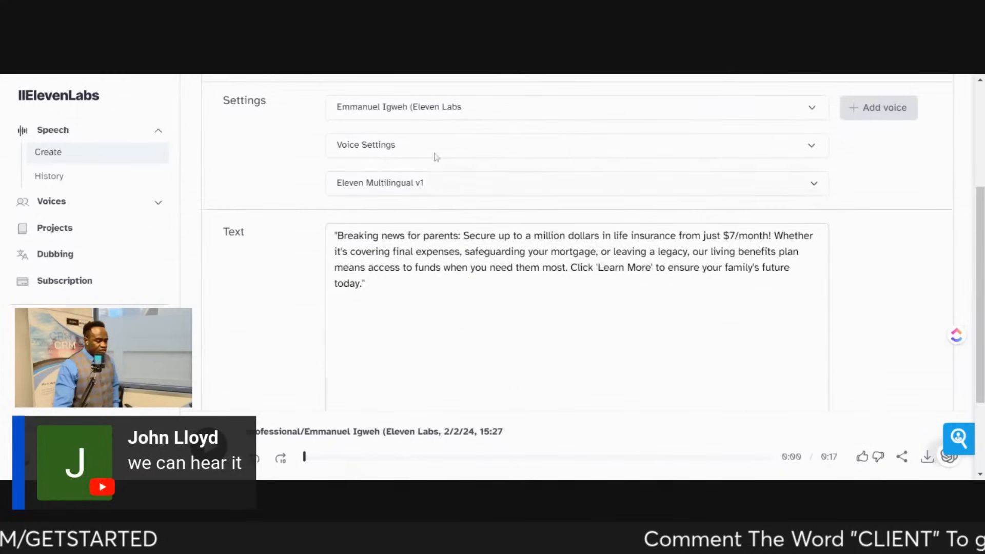
left_click(439, 123)
left_click(508, 118)
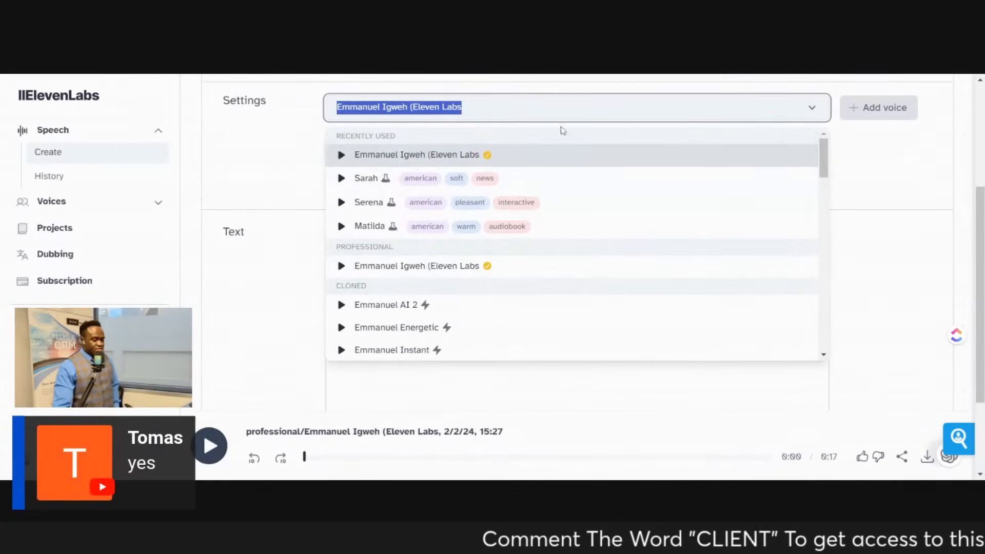
left_click(557, 180)
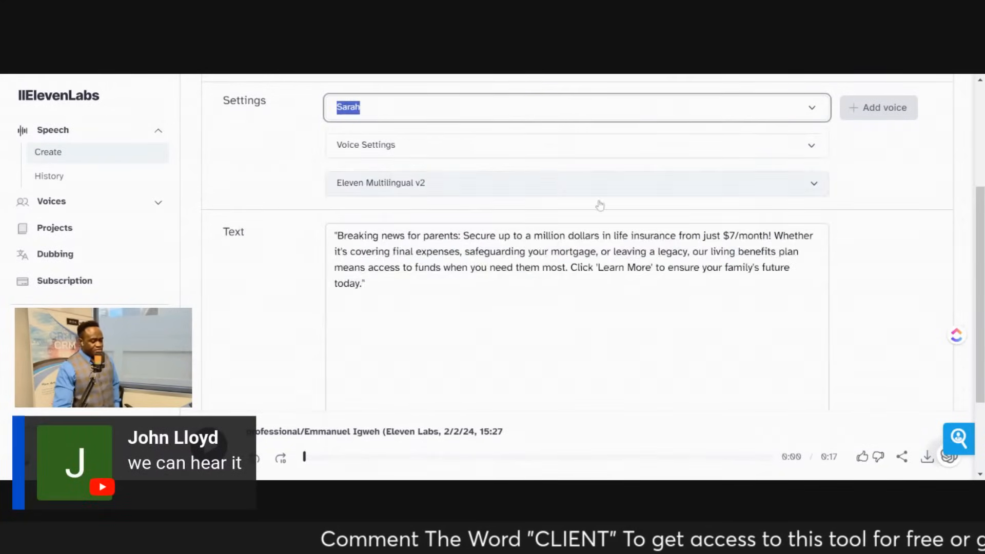
scroll(854, 243, "down", 3)
left_click(720, 369)
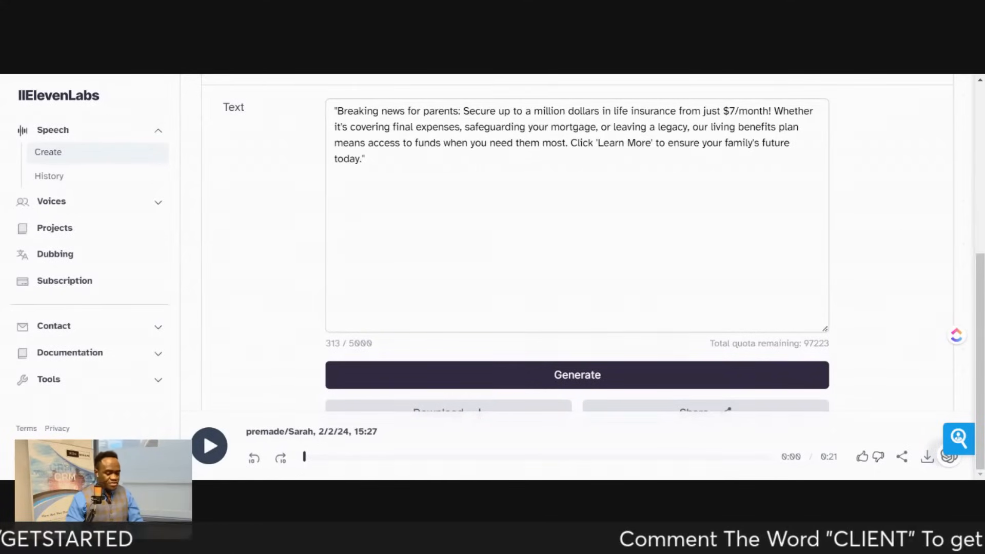
scroll(895, 316, "up", 5)
scroll(895, 317, "down", 5)
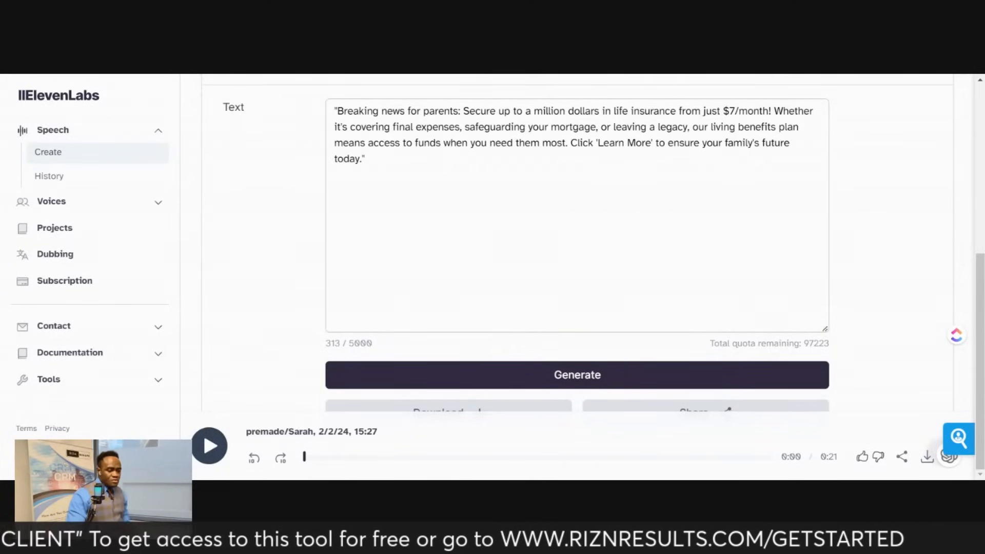
scroll(891, 168, "up", 6)
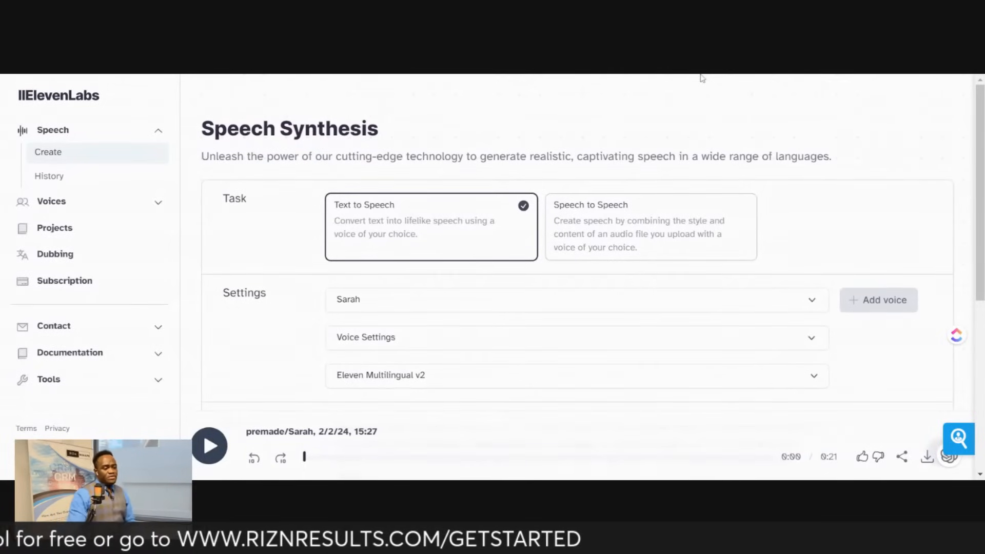
scroll(702, 78, "down", 5)
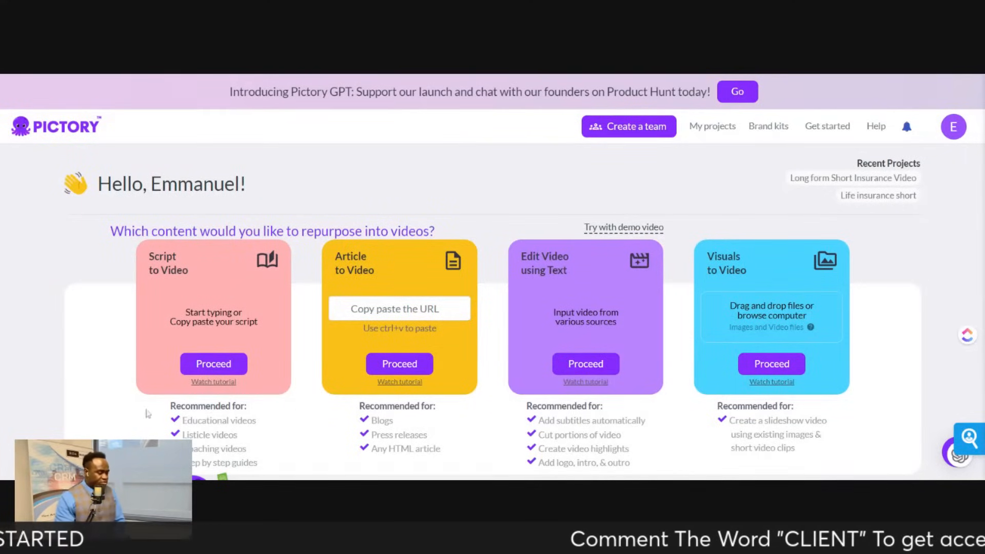
- In Pictory, start a Script to Video project, paste the life insurance script, name it "Live Video" and proceed to the storyboard
left_click(223, 367)
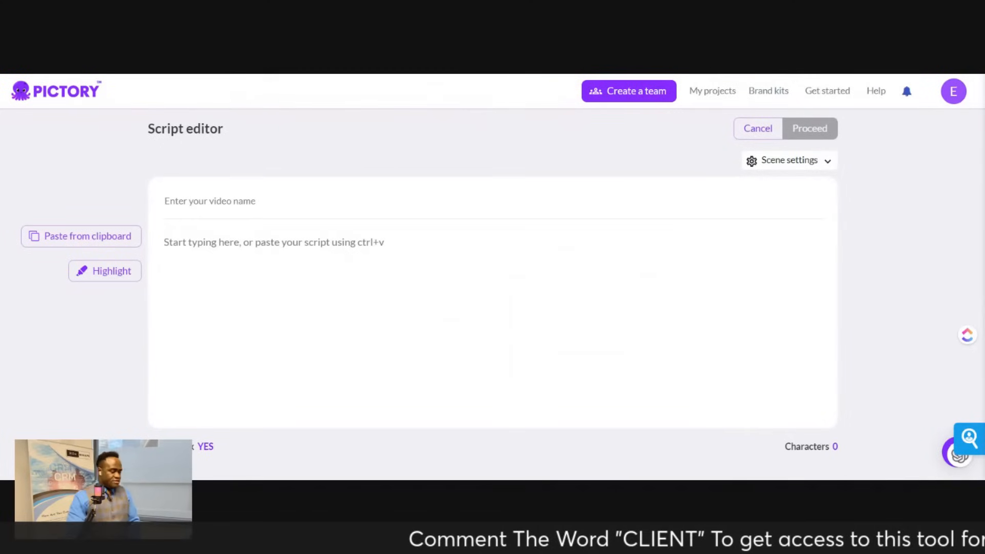
left_click(165, 242)
type("\"Breaking news for parents: Secure up to a million dollars in life insurance from just $7/month! Whether it's covering final expenses, safeguarding your mortgage, or leaving a legacy, our living benefits plan means access to funds when you need them most. Click 'Learn More' to ensure your family's future today.\"")
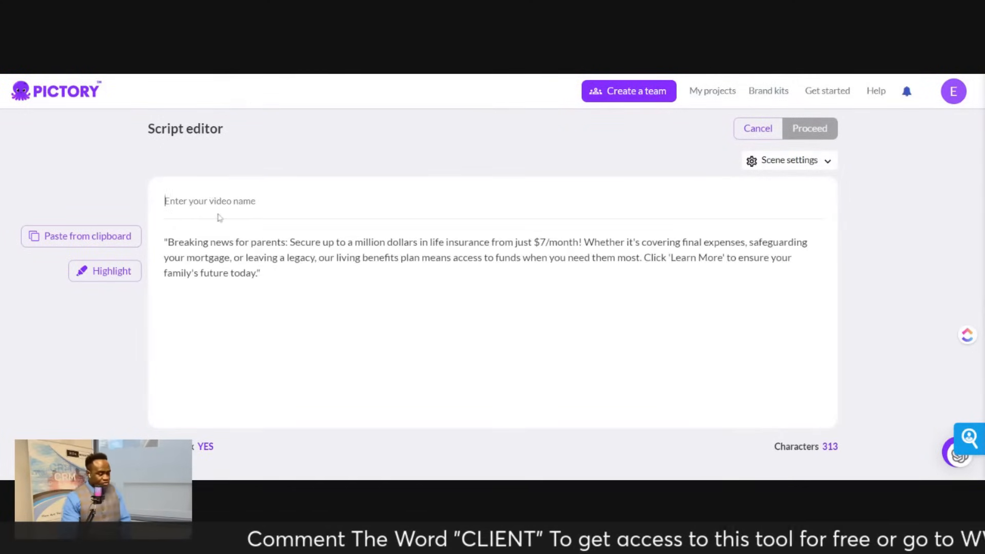
left_click(217, 218)
type("Liv")
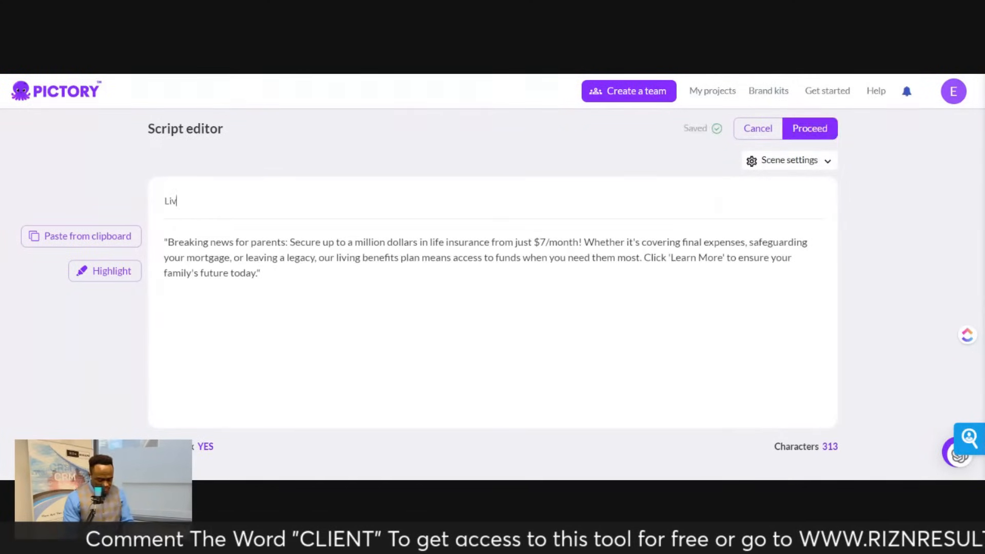
type("e Videio")
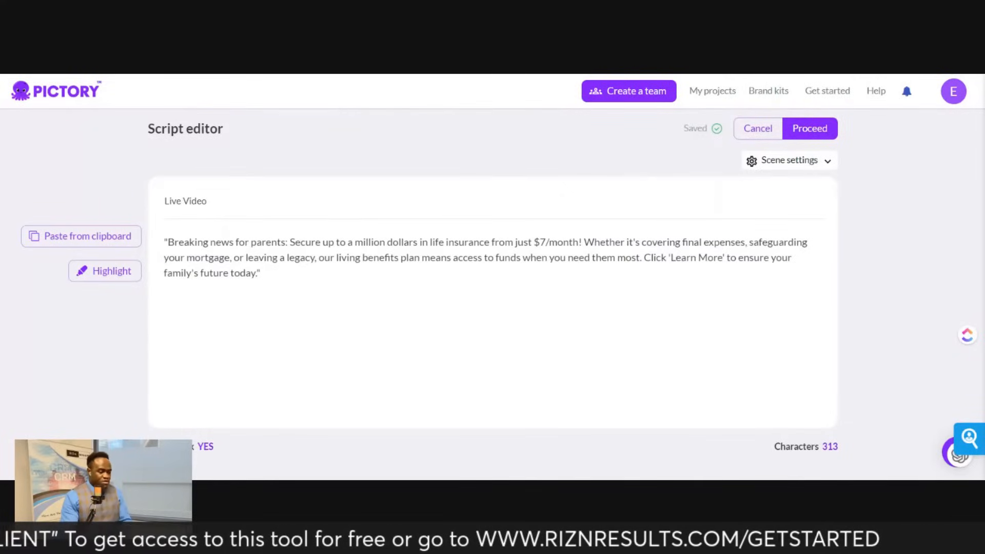
left_click(813, 137)
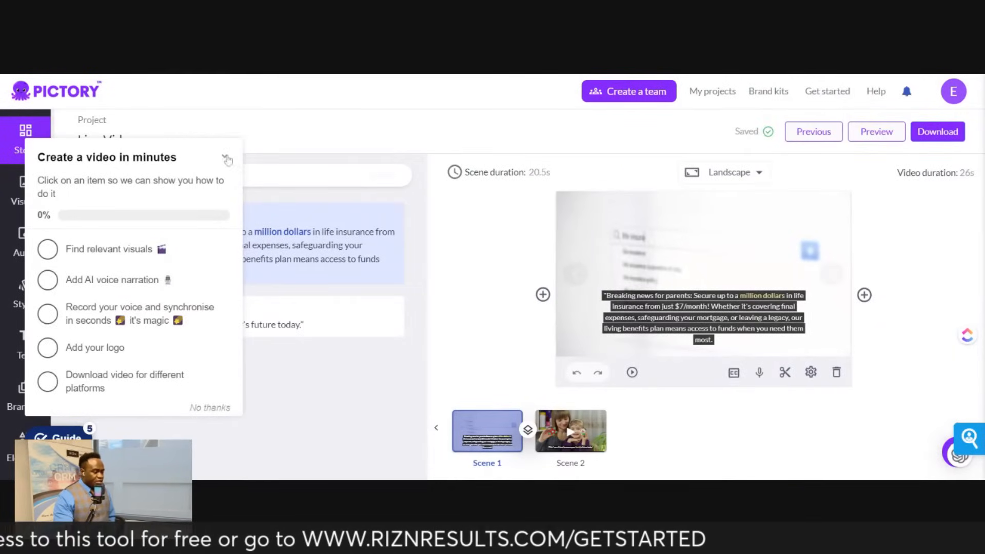
- Dismiss the getting-started guide, split scene 1 after "just $7/month!" and preview the shortened first scene
left_click(226, 159)
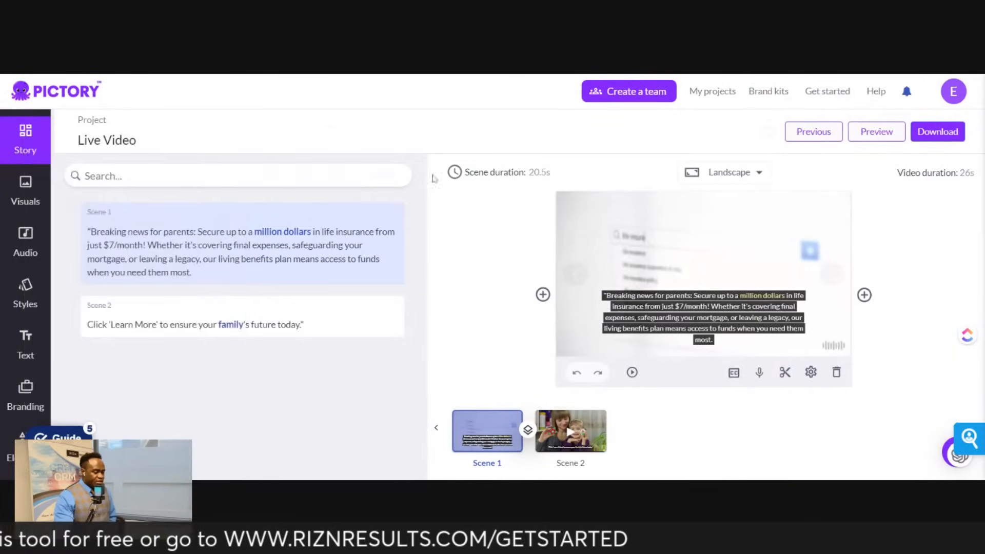
left_click(565, 426)
left_click(488, 431)
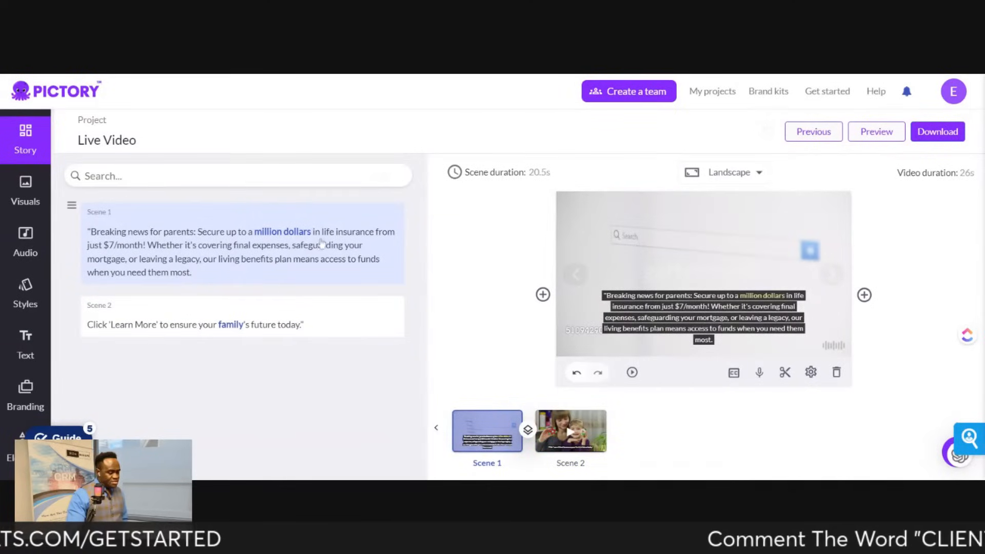
left_click(148, 246)
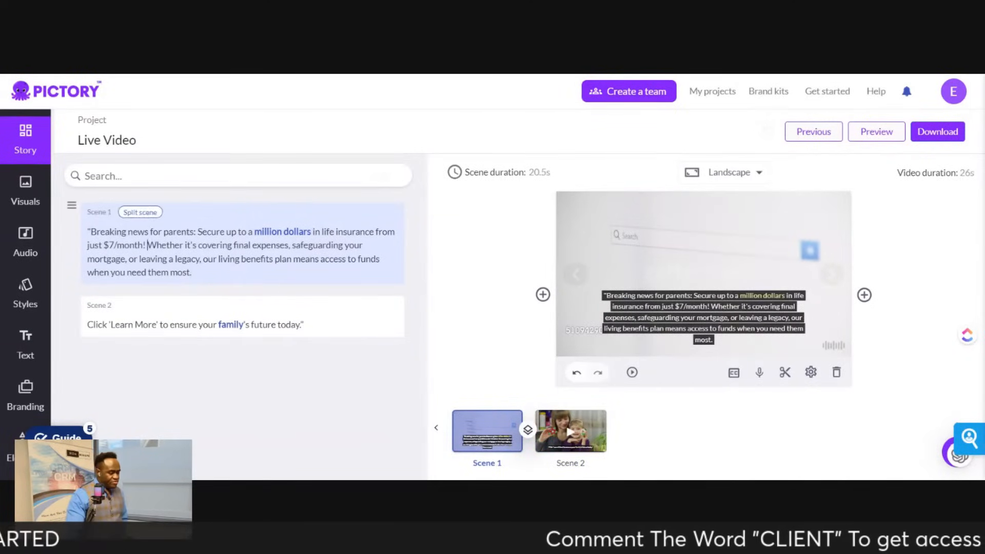
key("Return")
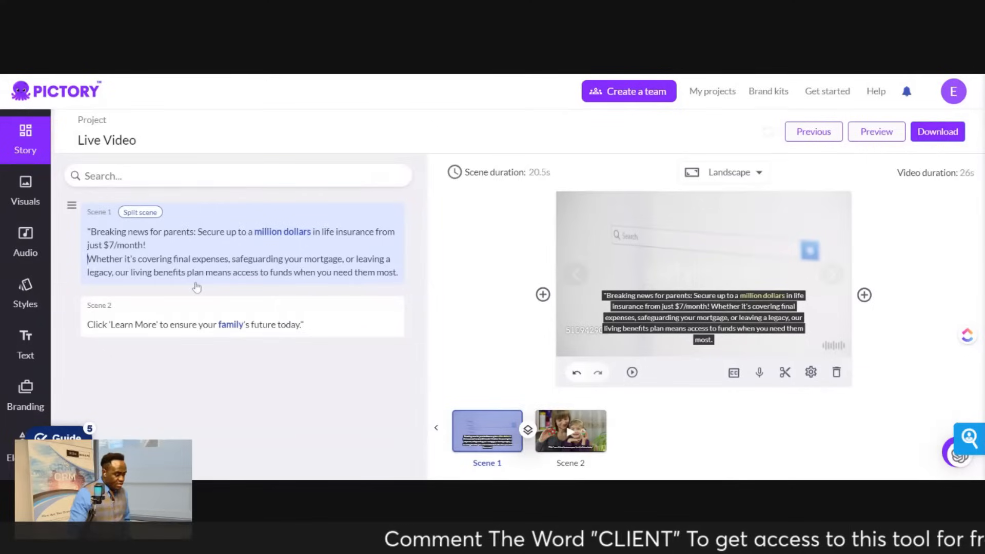
left_click(146, 214)
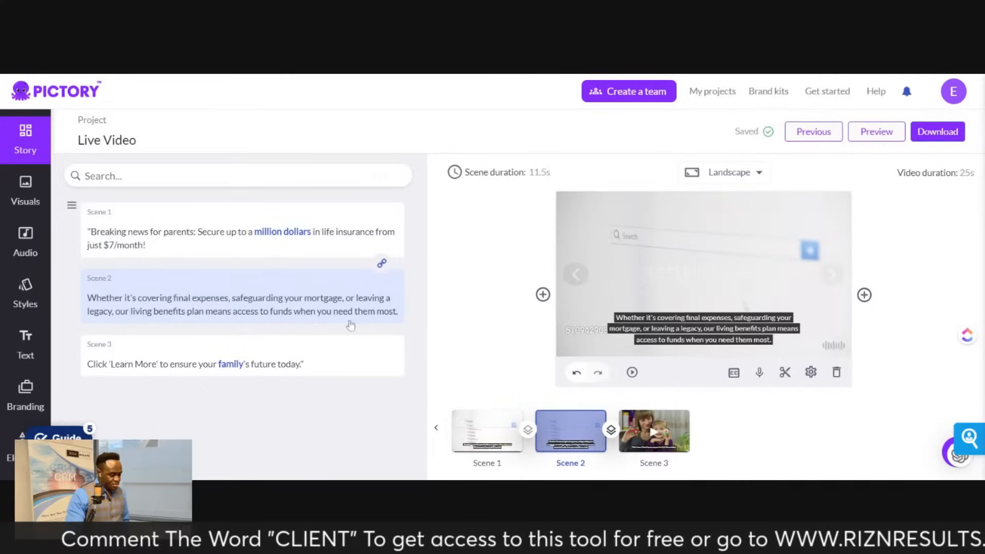
left_click(251, 229)
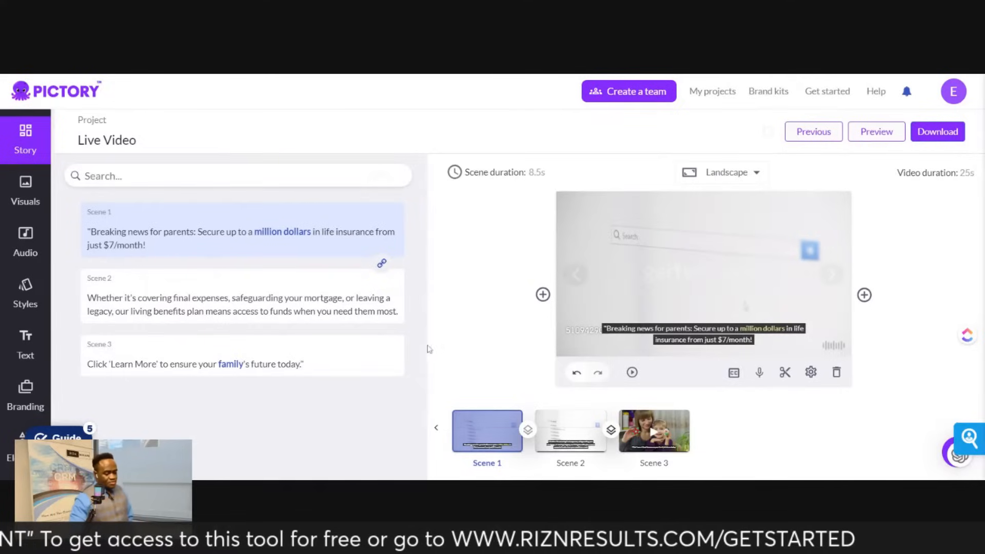
left_click(635, 376)
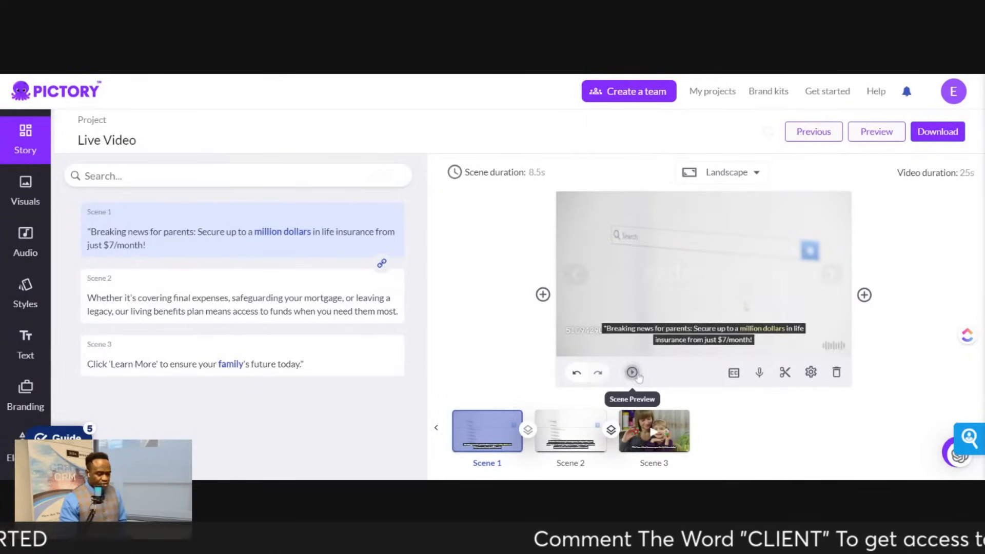
- Search the visuals library for "family ona a beach" and apply the family beach selfie clip to scene 3
left_click(633, 422)
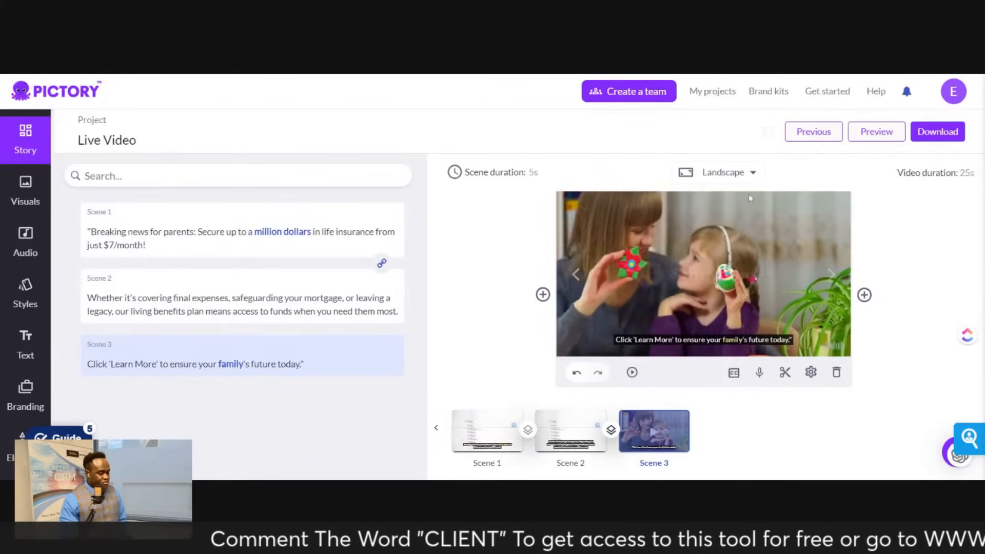
left_click(26, 203)
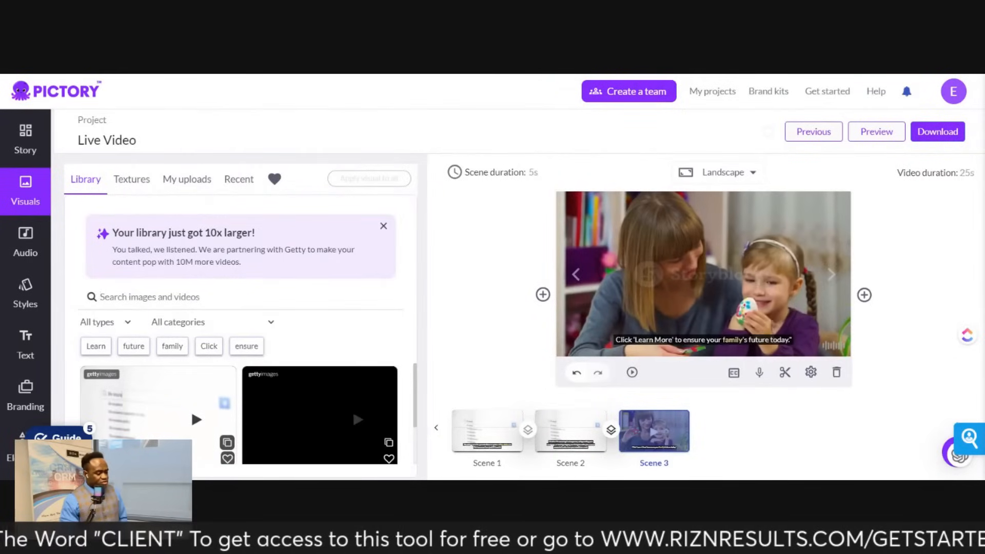
left_click(149, 298)
type("fami")
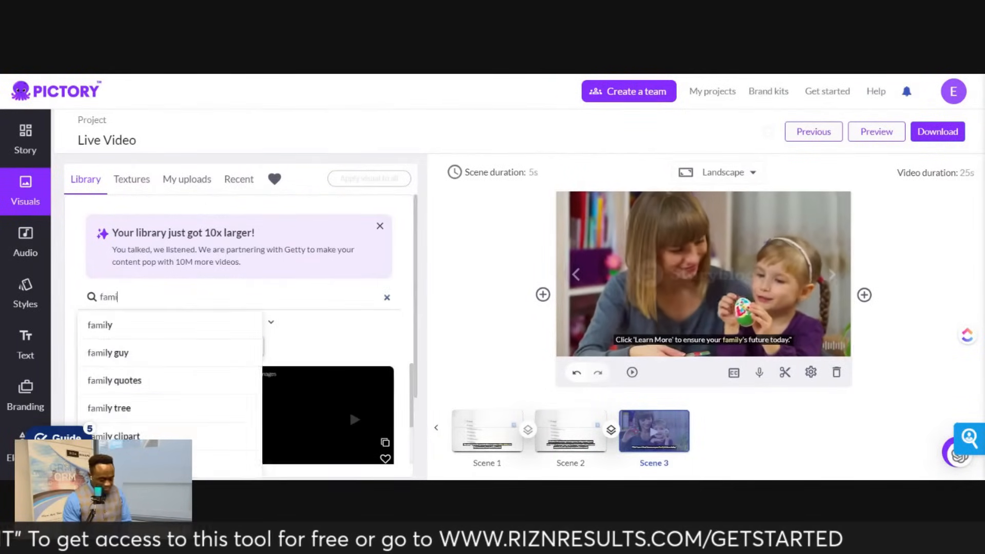
type("ly")
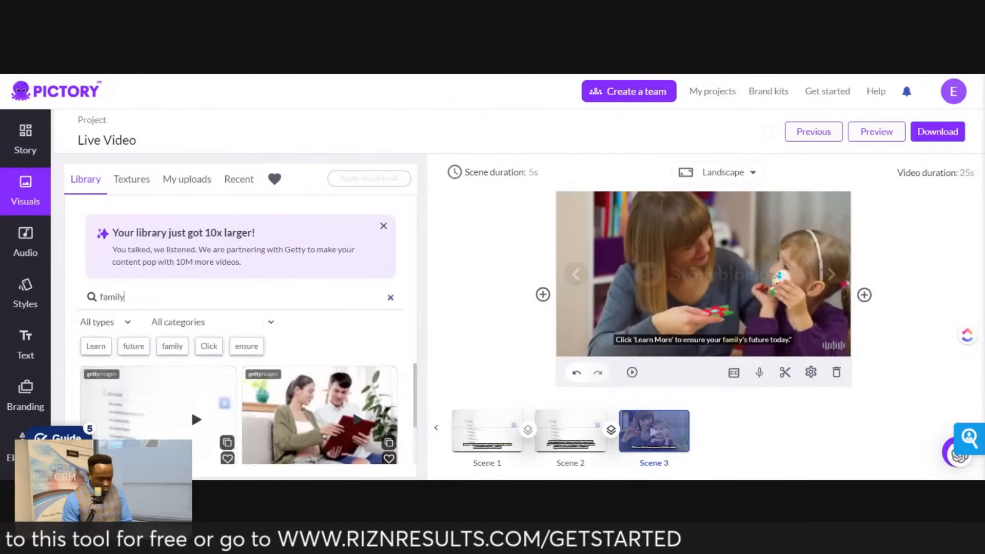
type(" ona a b")
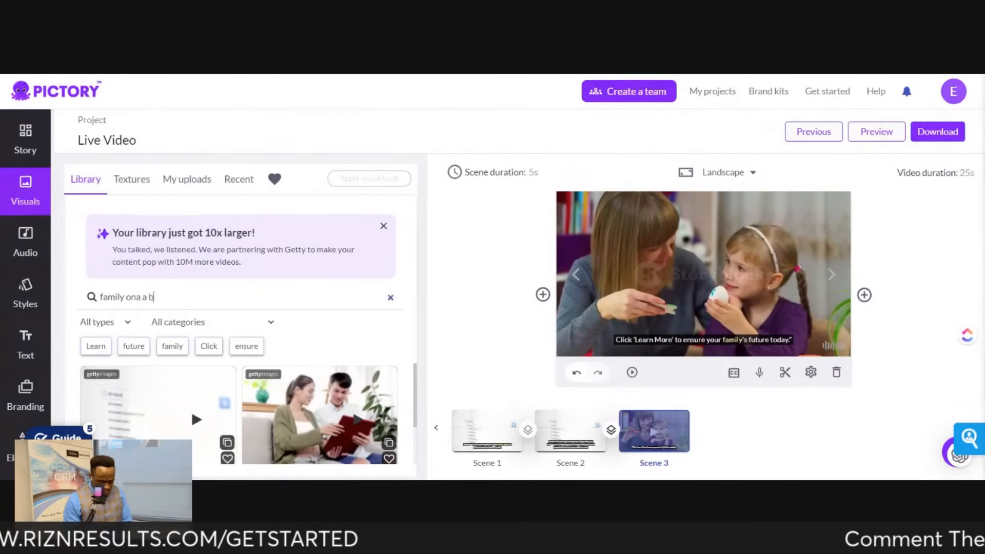
type("each")
key("Return")
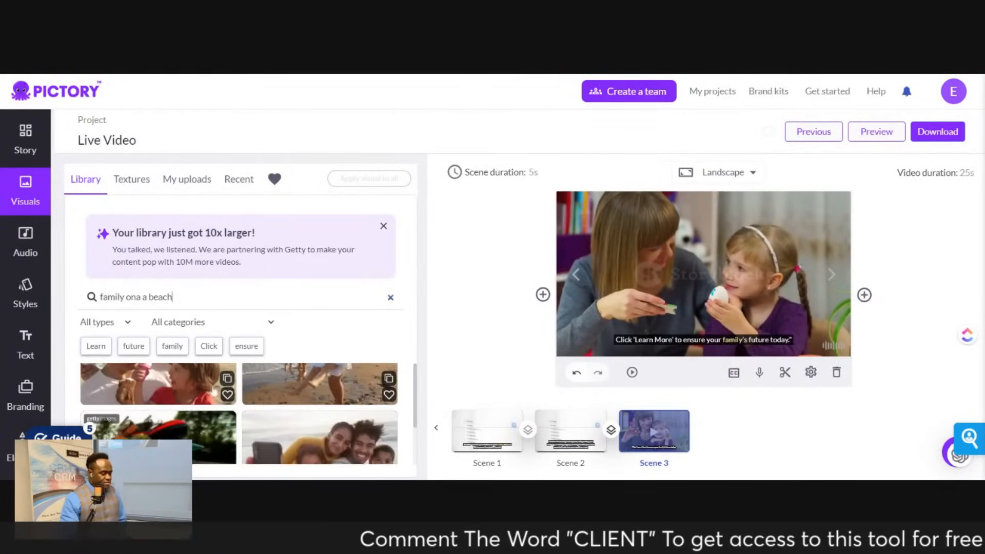
scroll(207, 394, "down", 3)
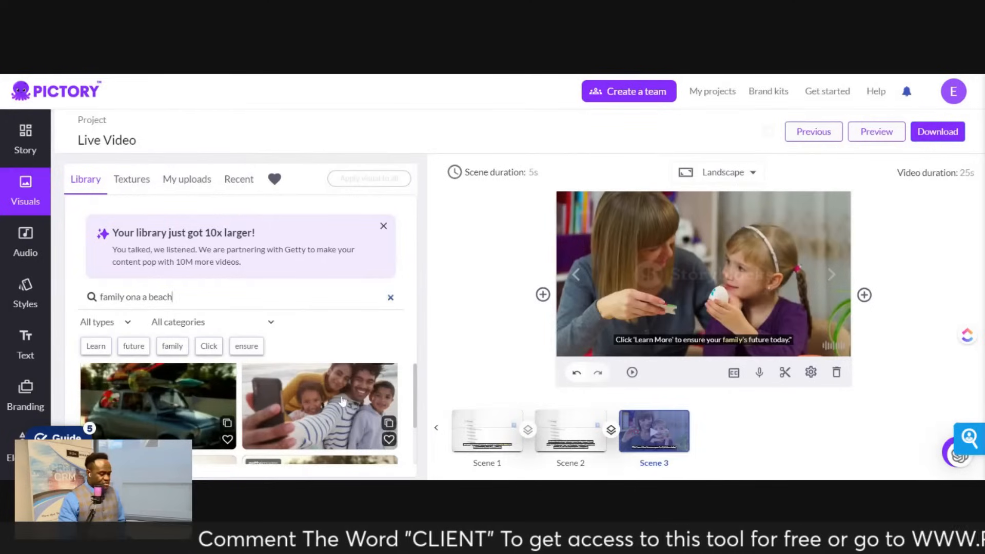
left_click(342, 402)
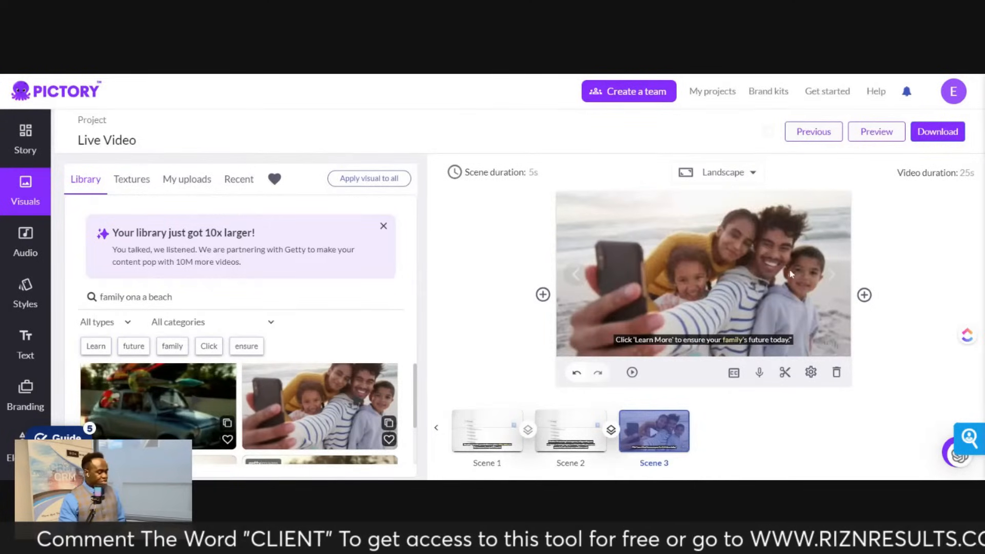
- Search the visuals library for "breaking news" and apply the clip with large red 3D "BREAKING NEWS" lettering to scene 1
left_click(485, 441)
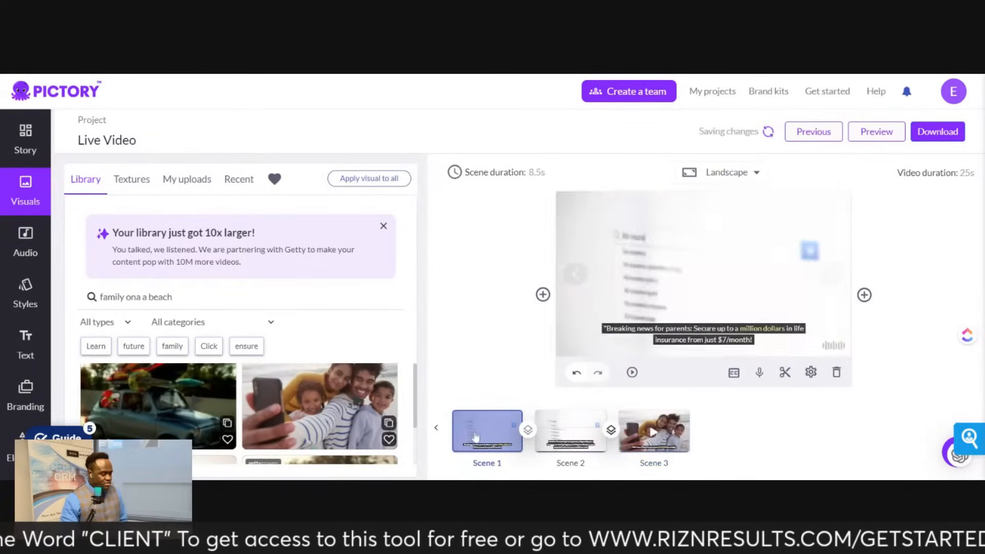
left_click_drag(174, 298, 99, 298)
type("breal")
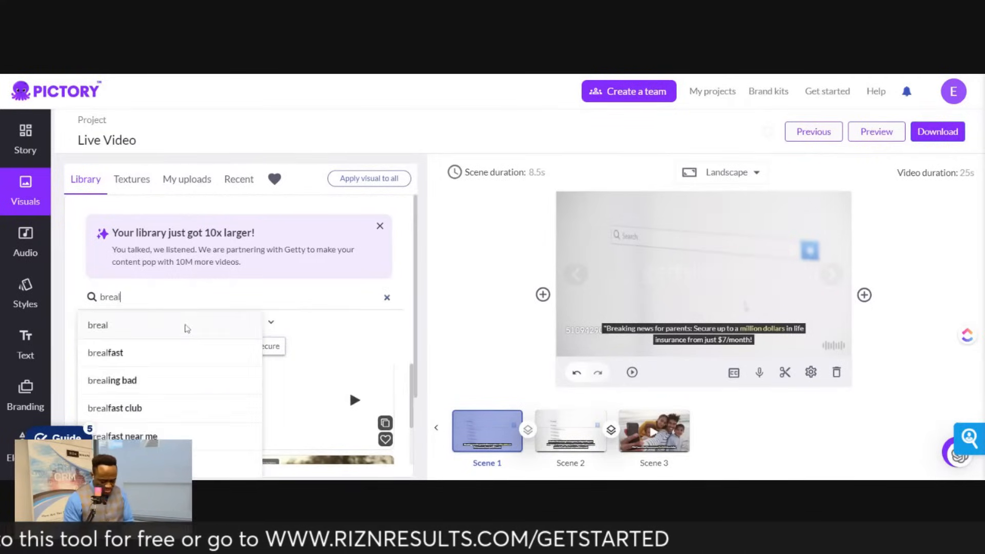
key("BackSpace")
type("ing new")
key("BackSpace")
key("BackSpace")
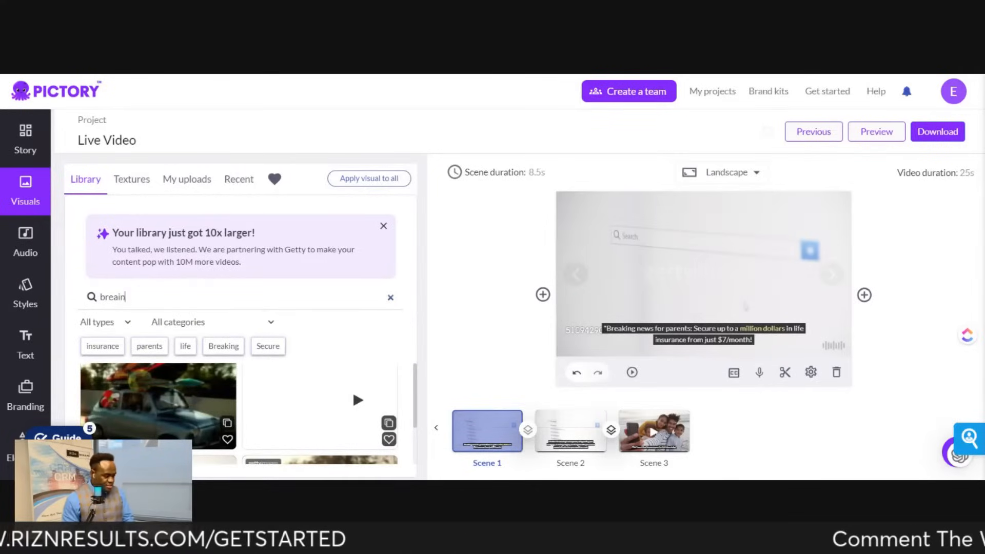
key("BackSpace")
key("BackSpace")
type("l")
type("ki")
key("Return")
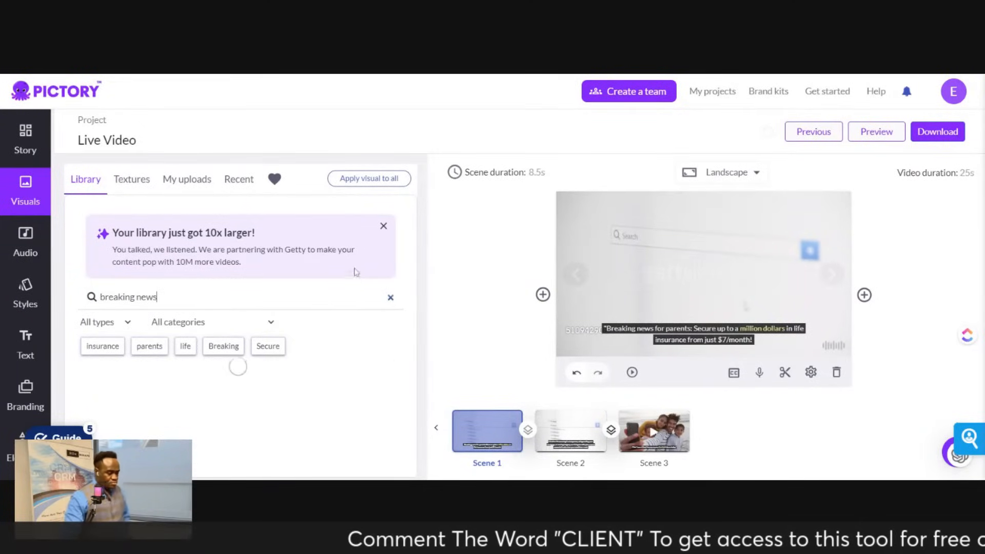
scroll(321, 354, "down", 1)
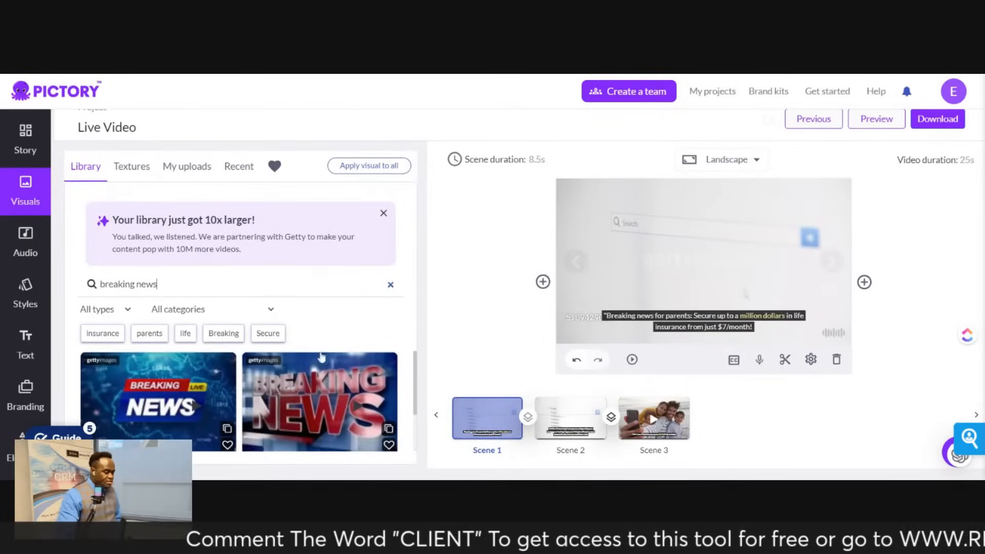
left_click(326, 387)
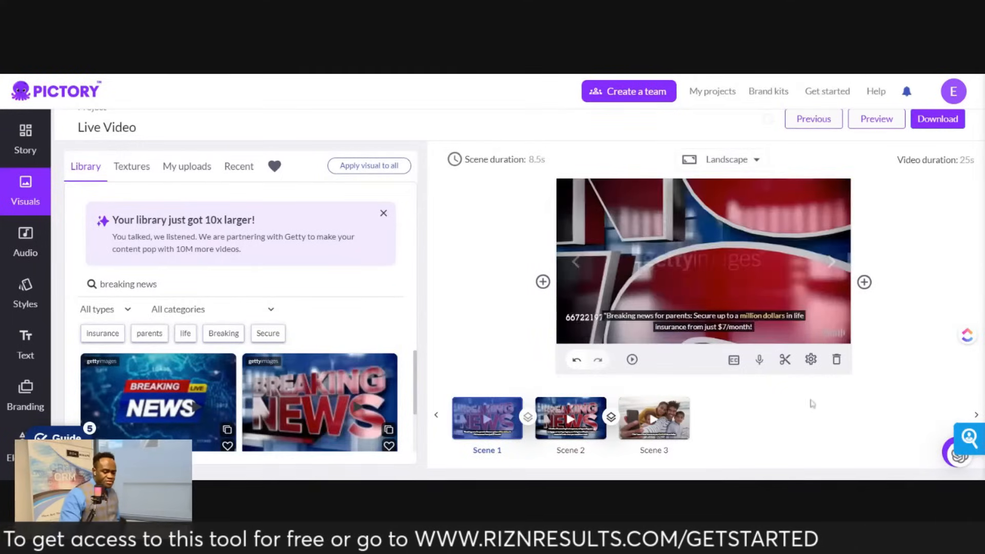
- Hide the caption text on scene 1 and extend that setting to all scenes
left_click(733, 361)
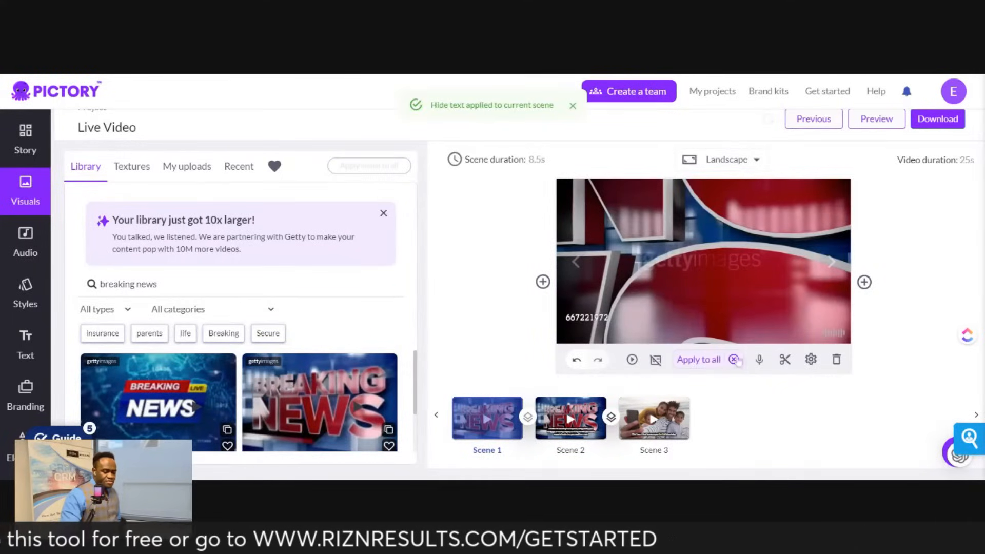
left_click(714, 360)
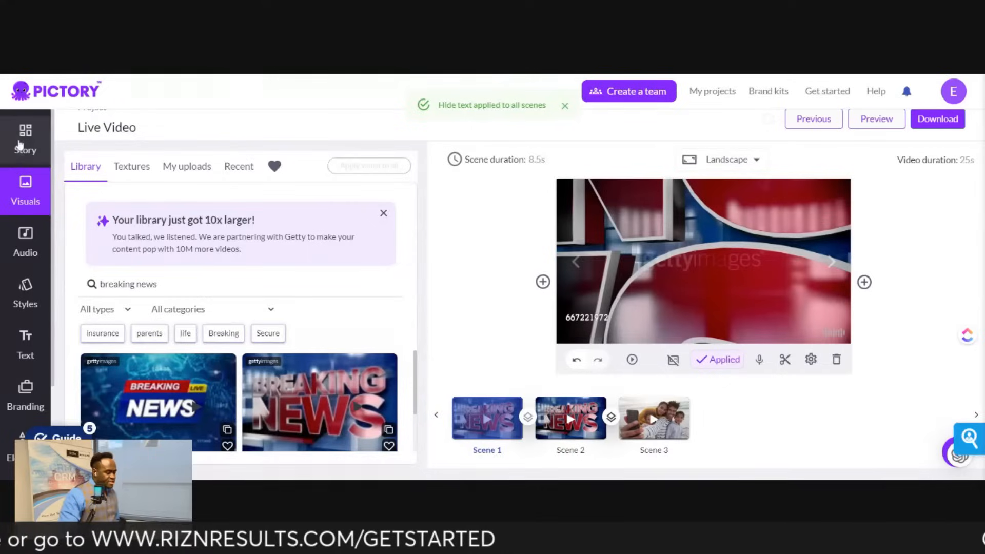
- Upload the ElevenLabs Sarah MP3 as a voiceover, dismiss the AI AutoSync notice and locate the file among the recent uploads
left_click(27, 238)
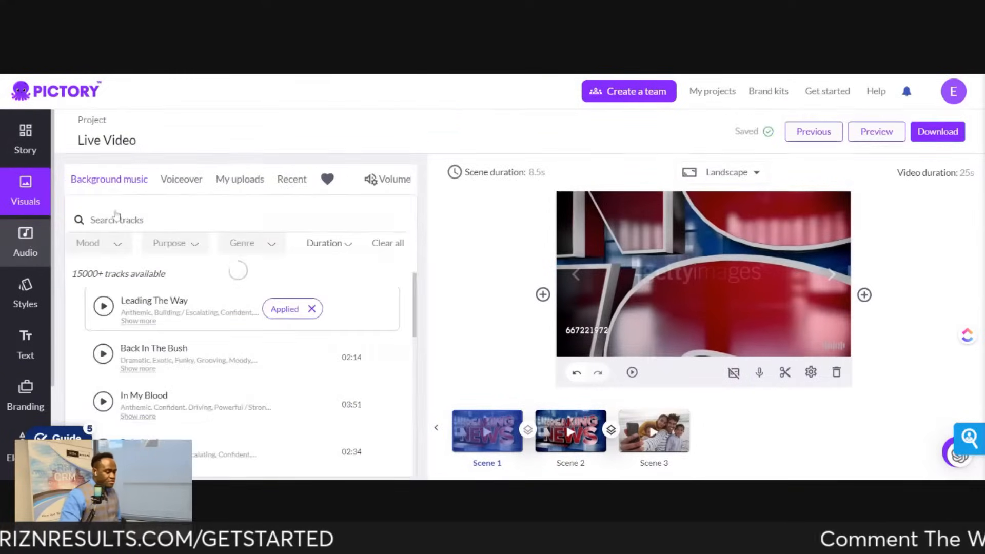
left_click(257, 191)
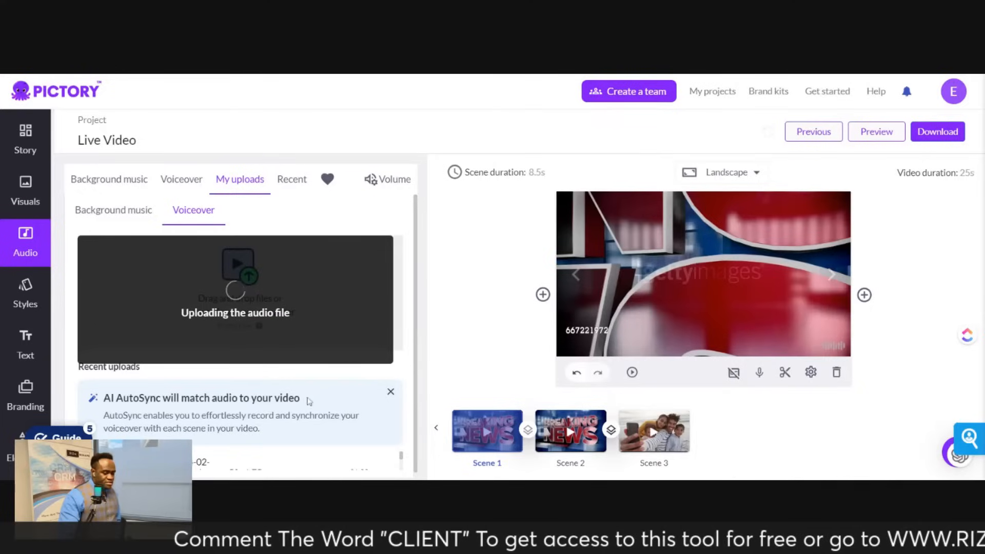
scroll(339, 367, "down", 1)
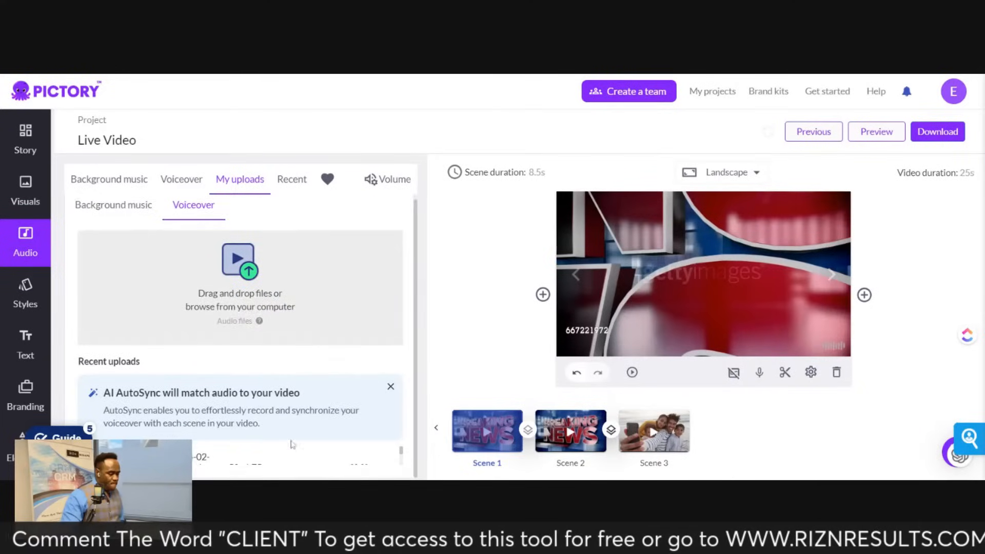
scroll(330, 414, "down", 2)
scroll(323, 446, "down", 1)
scroll(321, 428, "up", 2)
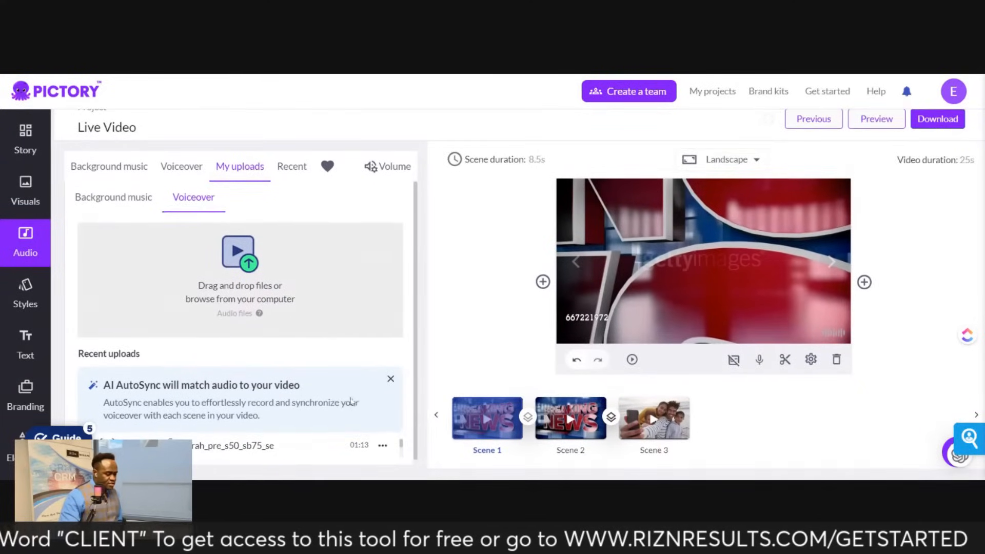
mouse_move(308, 456)
scroll(312, 457, "down", 1)
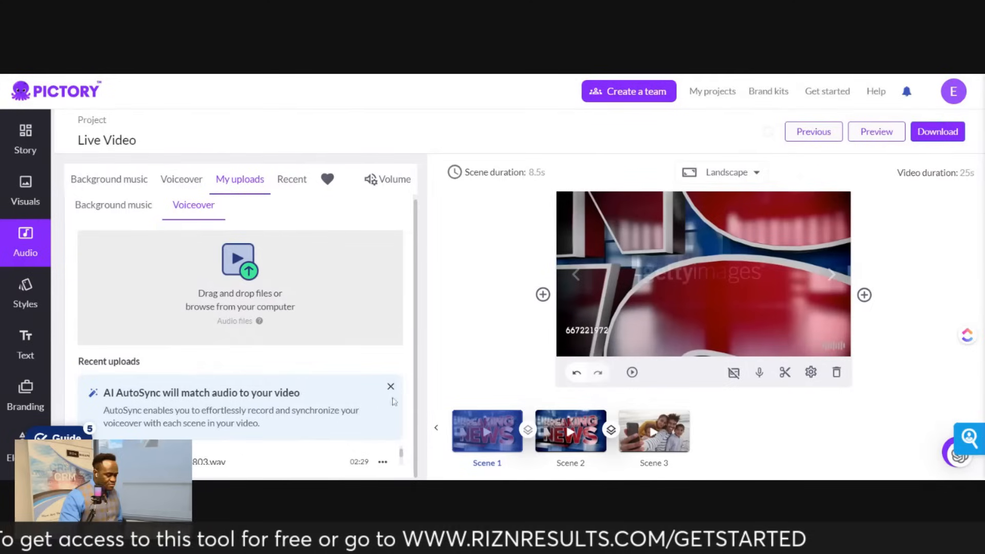
left_click(390, 389)
scroll(256, 411, "down", 3)
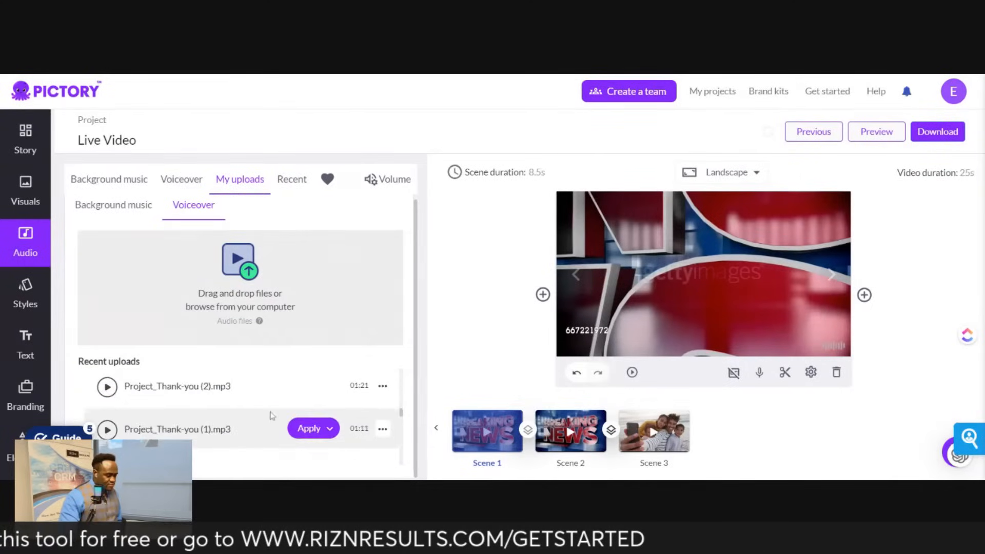
scroll(278, 418, "up", 5)
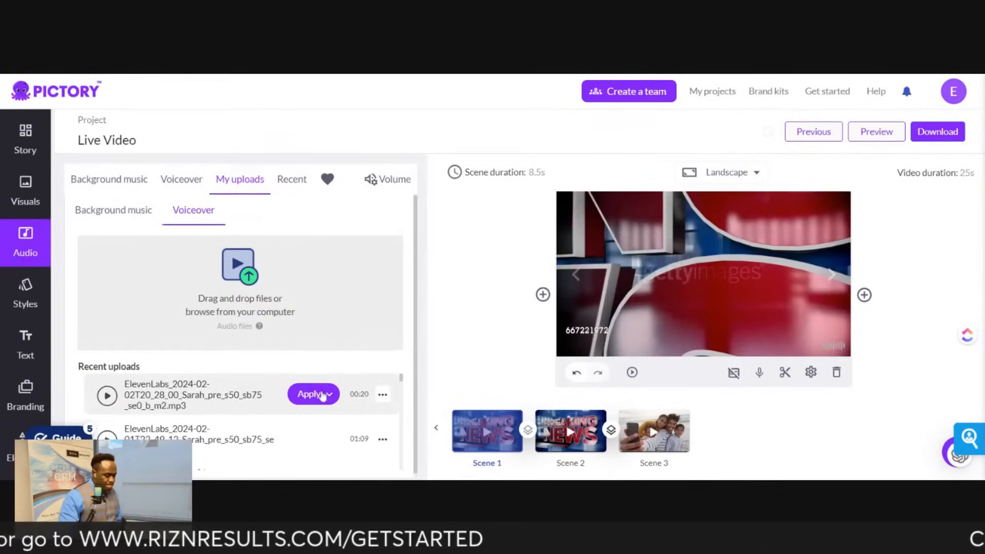
- Apply the uploaded ElevenLabs Sarah voiceover to the entire video, watch the synced preview and close it
left_click(323, 396)
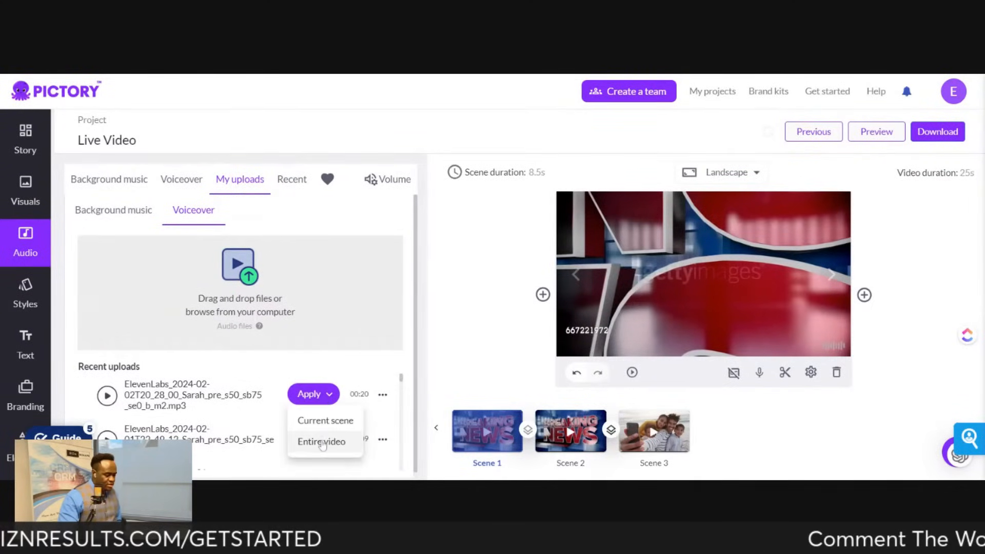
left_click(322, 443)
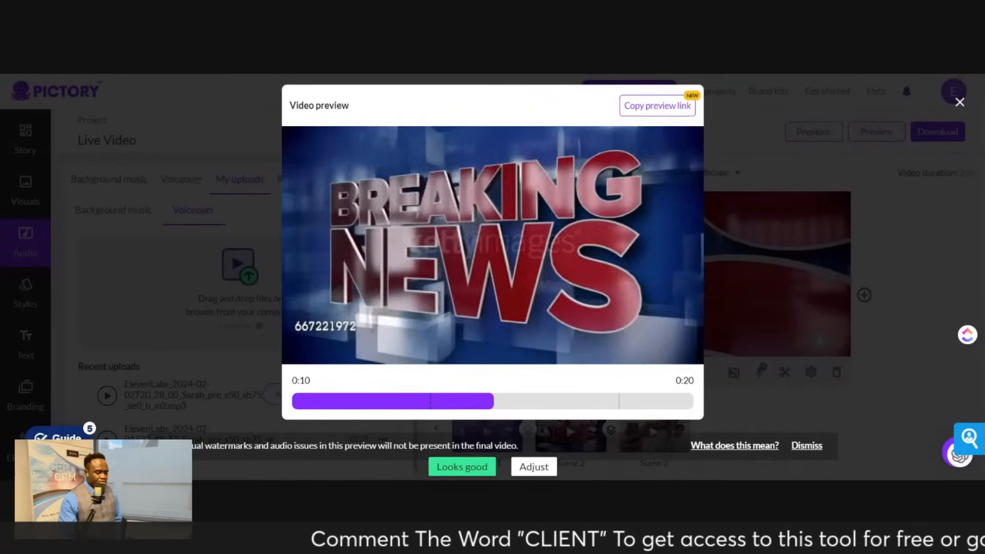
left_click(959, 101)
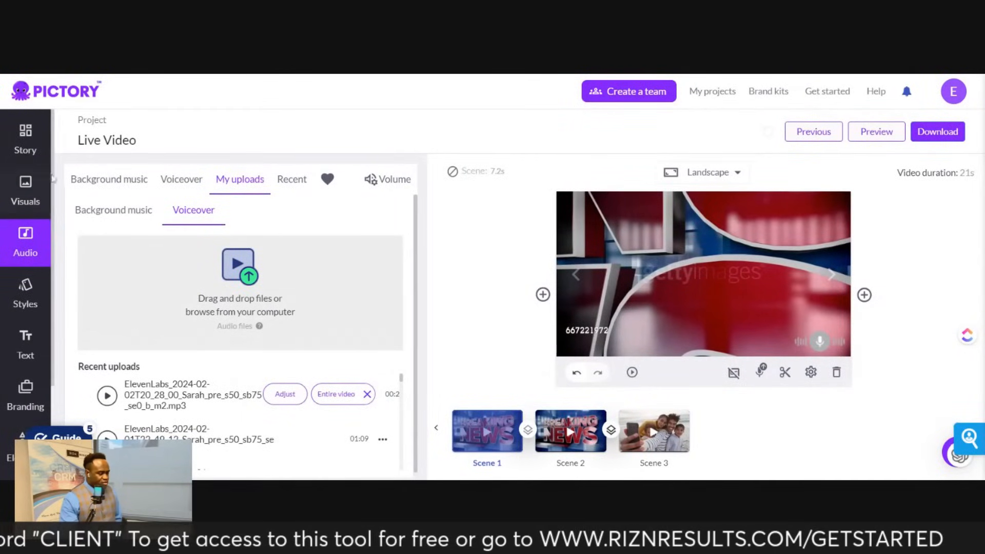
- Split scene 1 after "Breaking news for parents:" and accept removing the recorded audio from the entire video
left_click(30, 198)
scroll(247, 338, "down", 1)
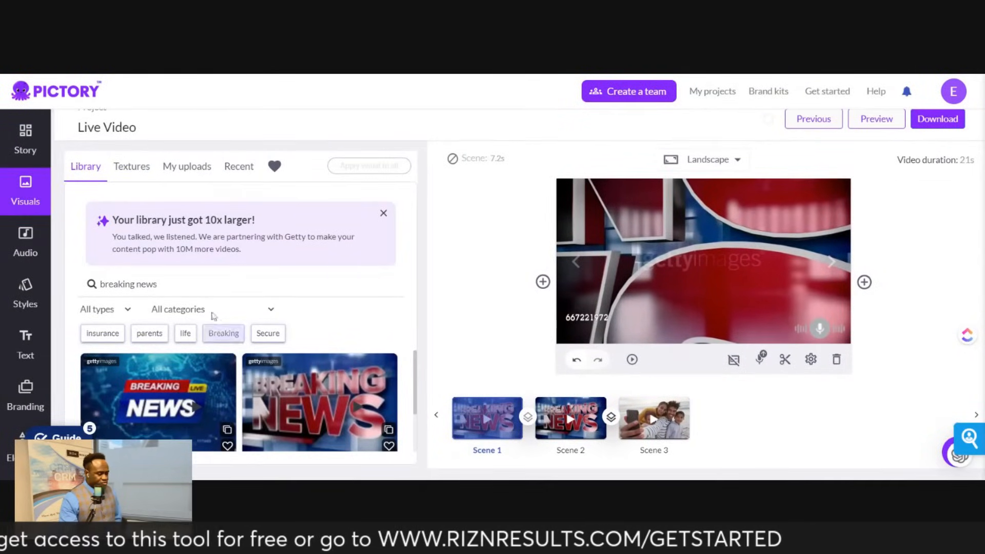
left_click(547, 423)
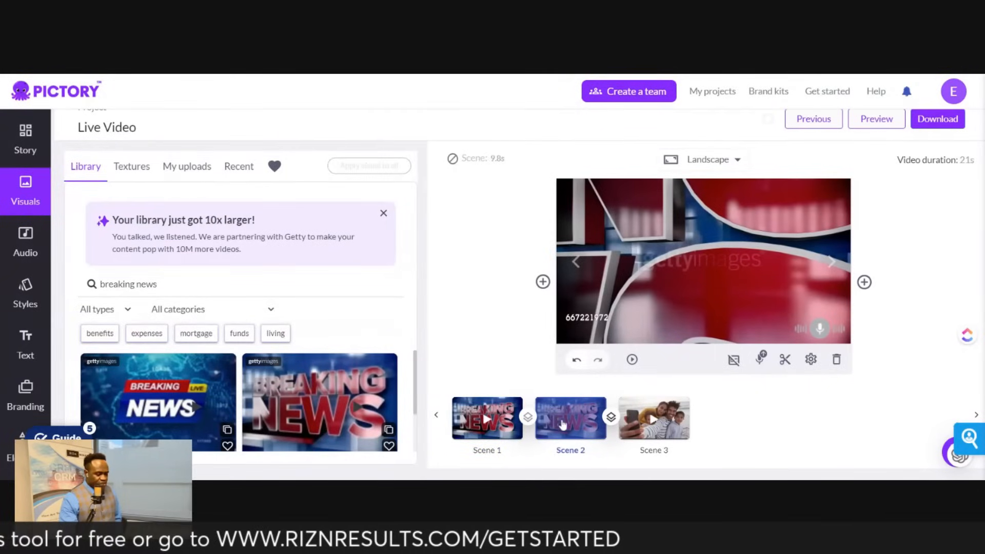
left_click(45, 129)
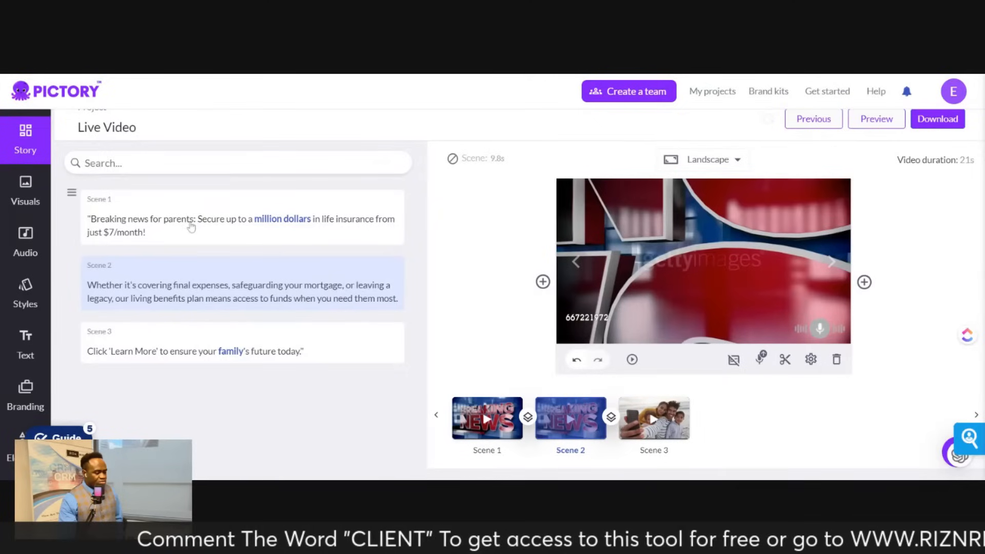
left_click(199, 226)
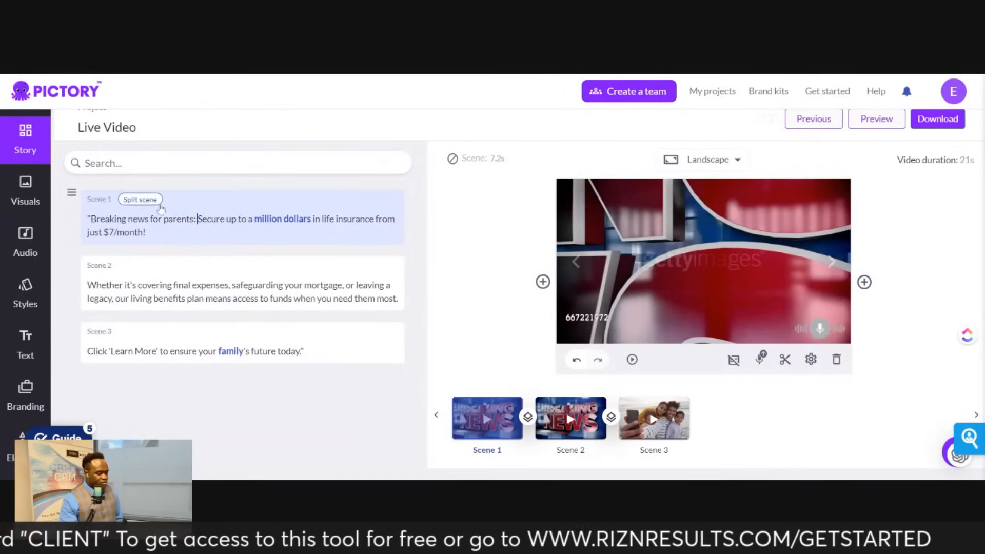
left_click(140, 200)
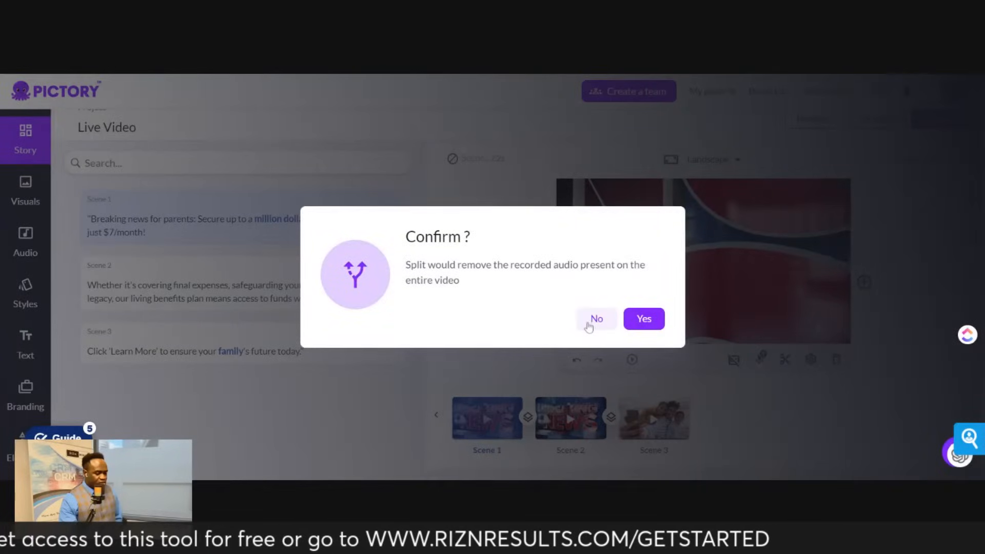
left_click(640, 320)
left_click(204, 230)
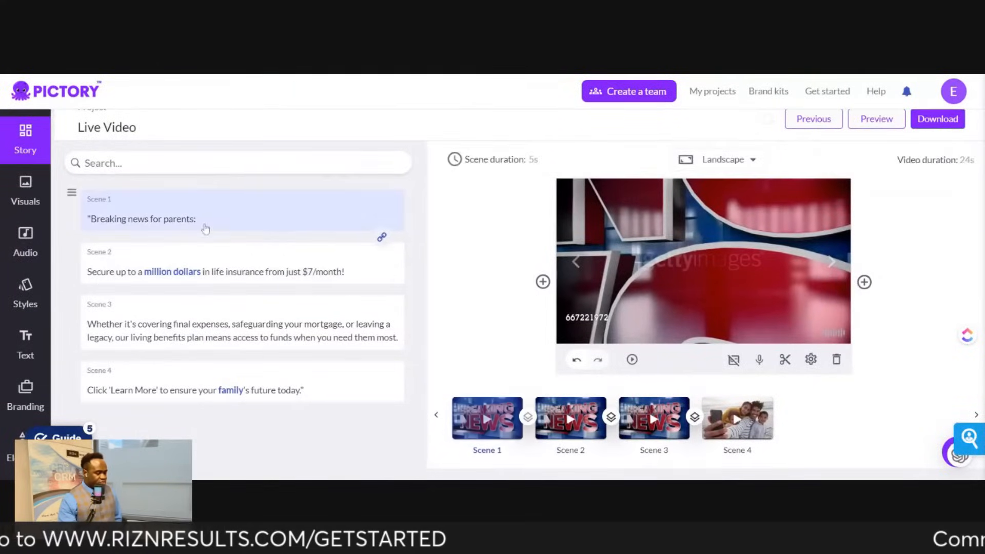
- Replace scene 2's visual with the hundred-dollar bills clip from a library search for "cash"
left_click(263, 288)
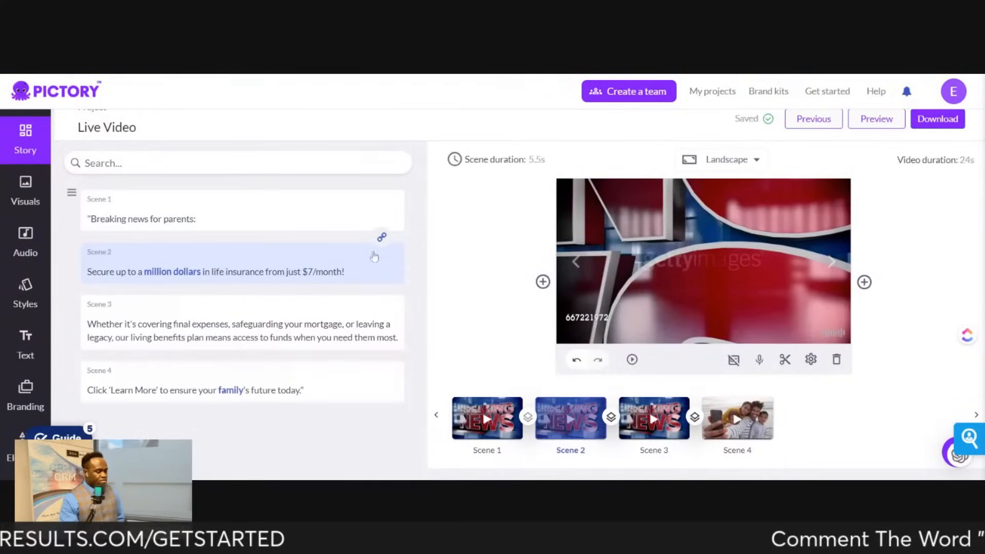
left_click(47, 198)
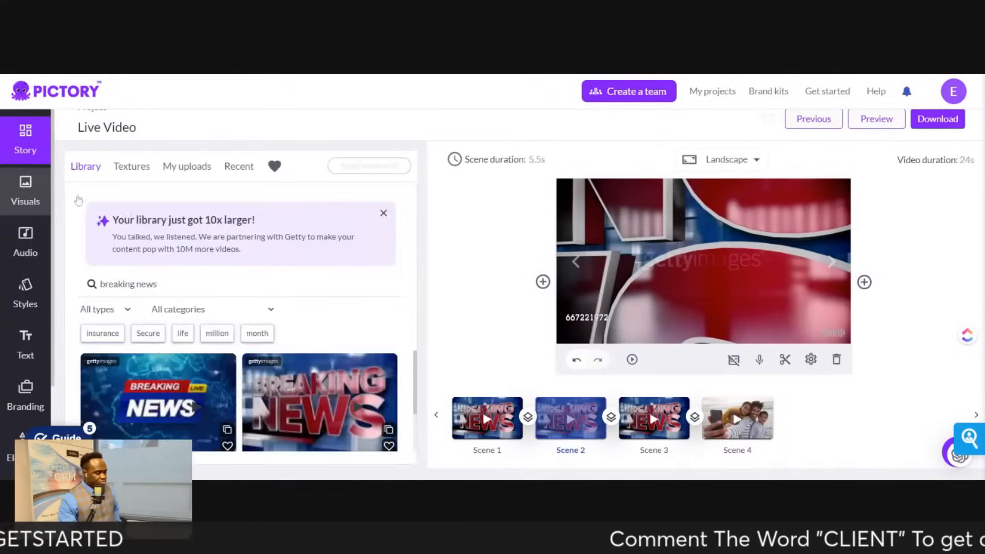
left_click_drag(160, 285, 99, 284)
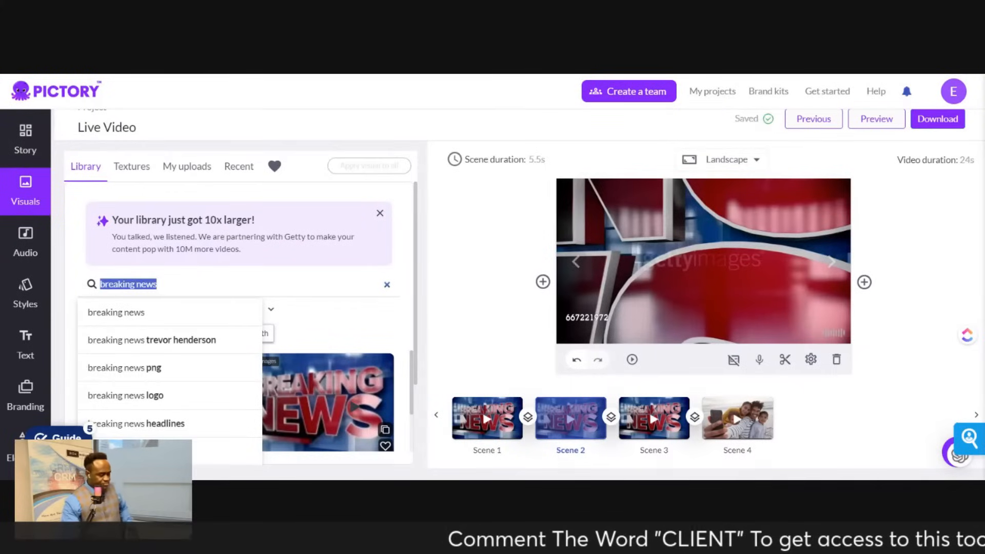
key("BackSpace")
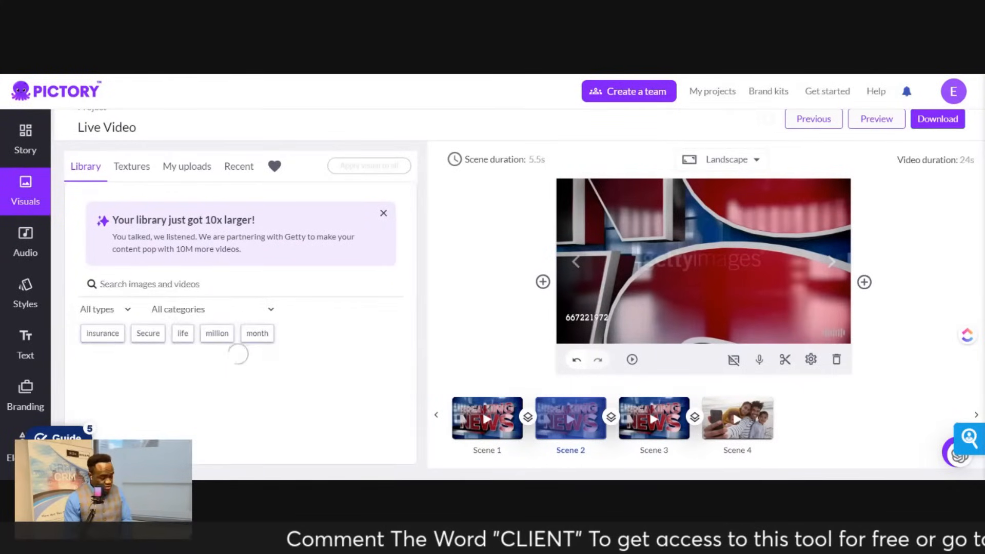
type("cash")
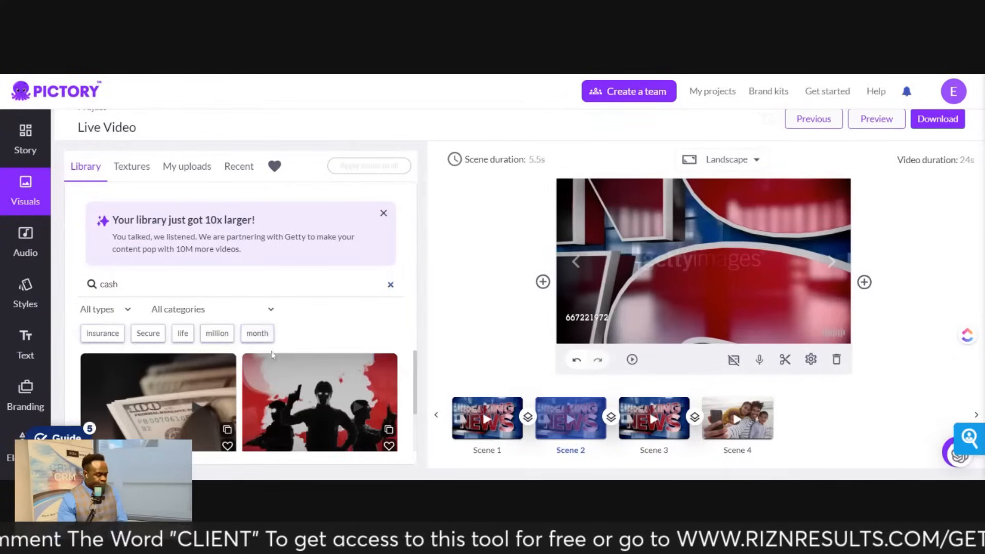
left_click(167, 407)
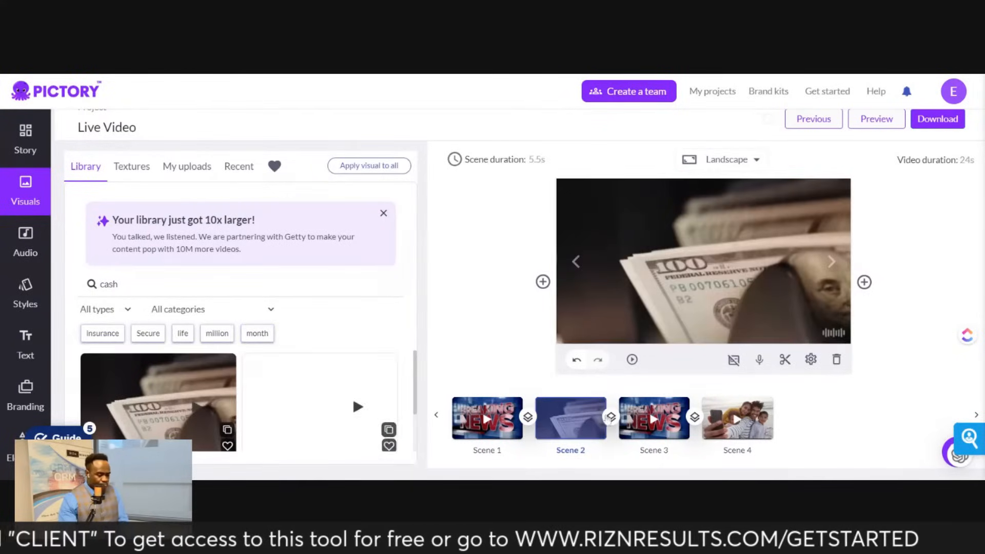
- Replace scene 3's visual with the clip of a family sitting on a couch from a library search for "family"
left_click(649, 420)
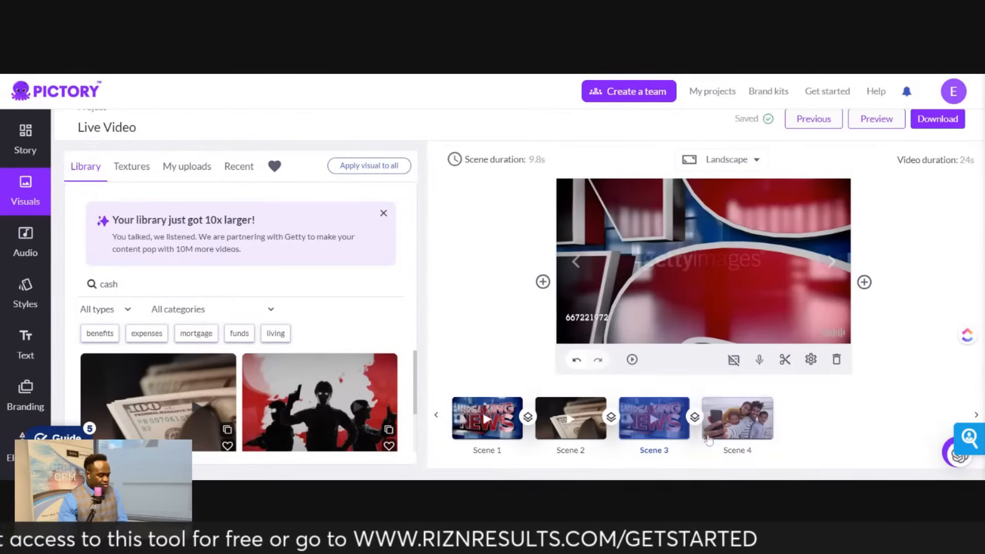
left_click(132, 285)
key("ctrl+a")
type("f")
type("ly")
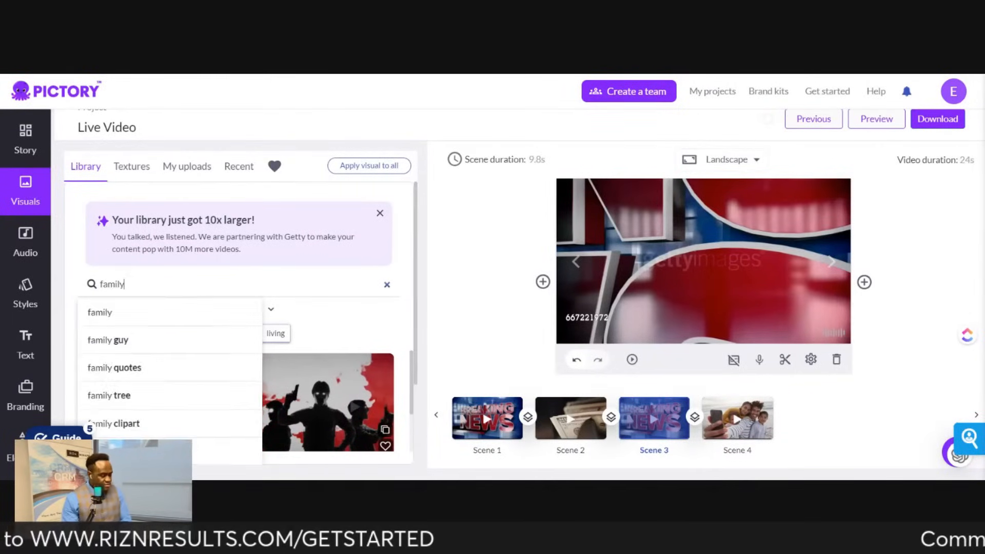
left_click(182, 314)
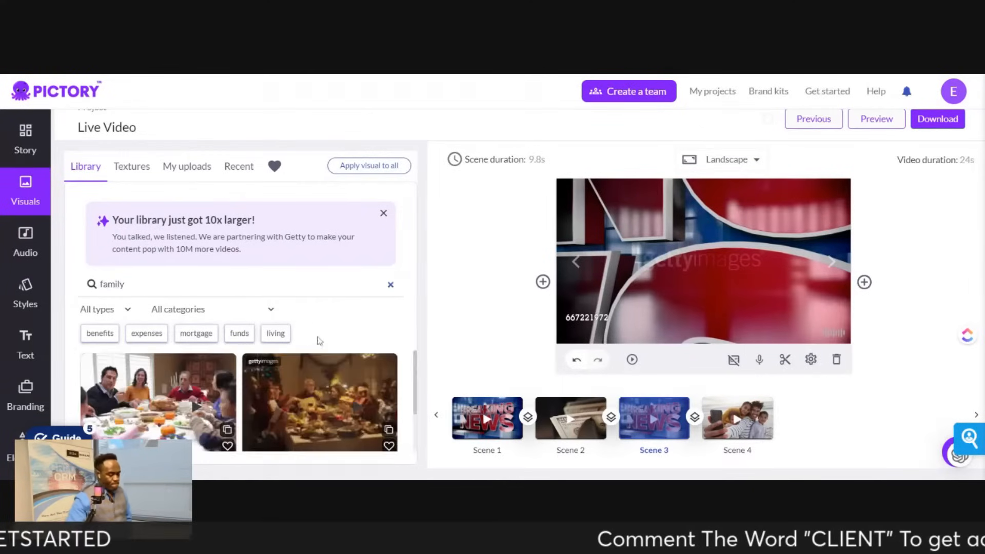
scroll(290, 416, "down", 2)
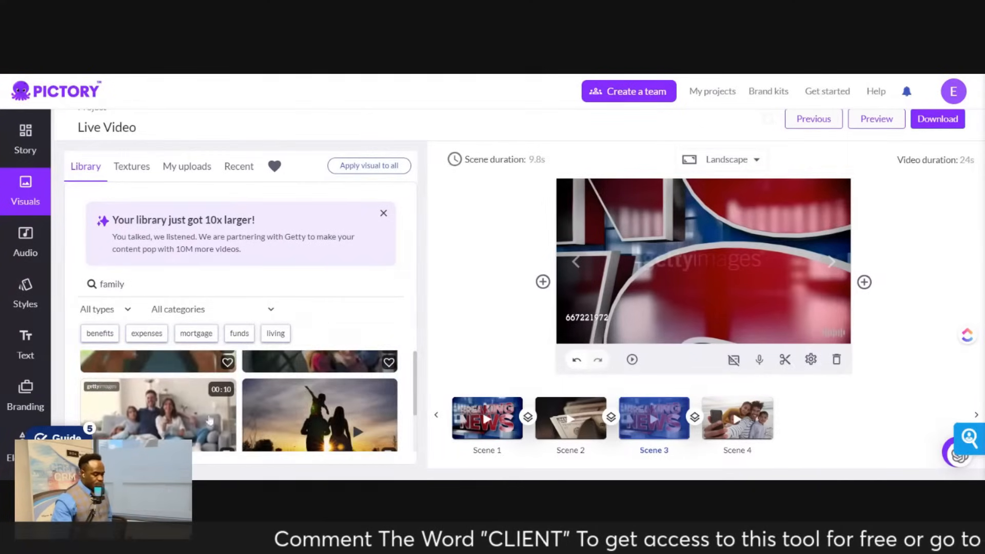
left_click(159, 408)
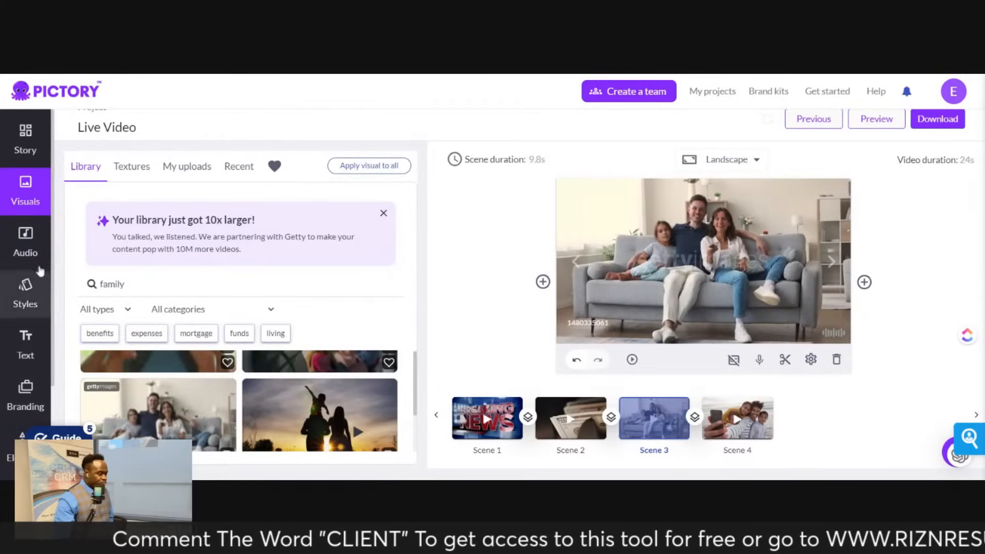
- Reapply the 20-second ElevenLabs Sarah voiceover to the entire video, watch the preview and close it
left_click(44, 240)
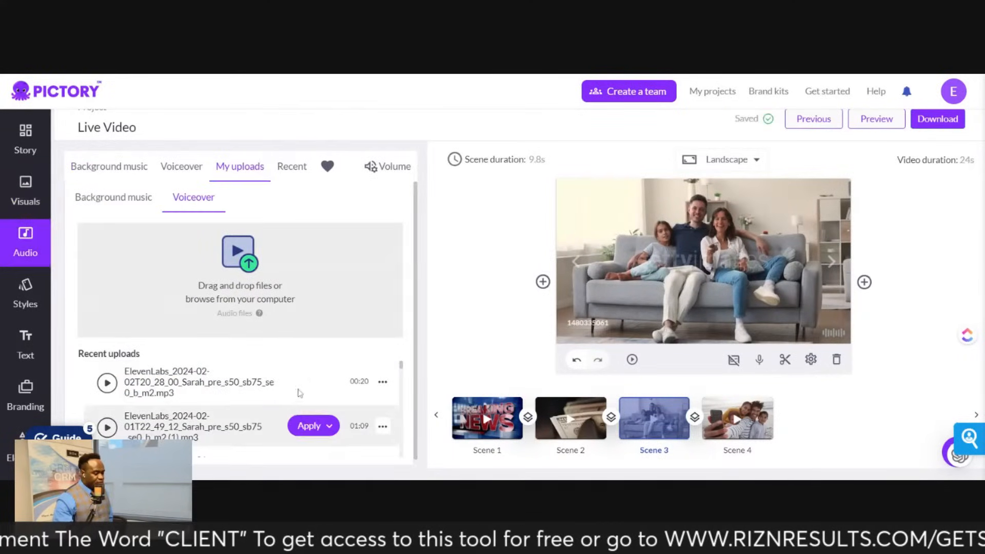
left_click(314, 382)
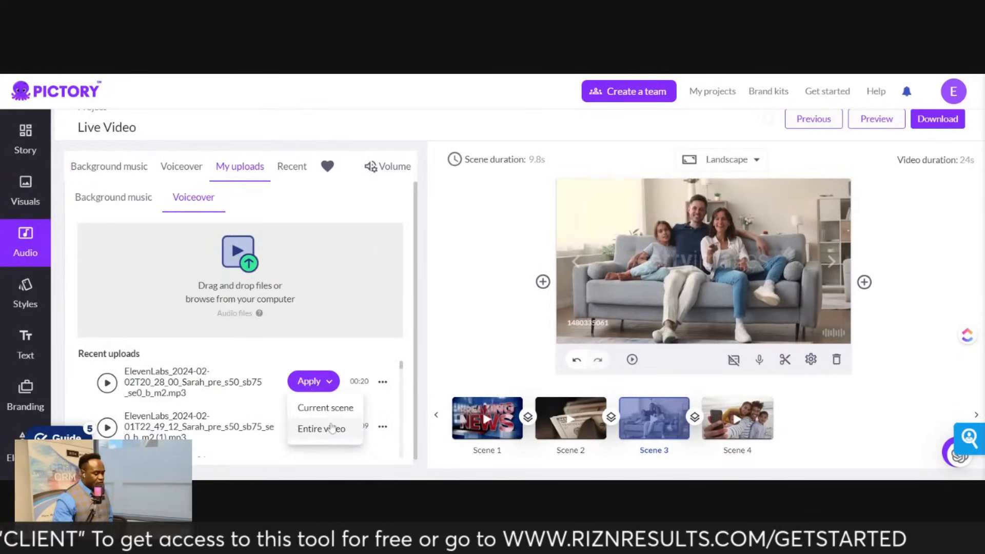
left_click(331, 429)
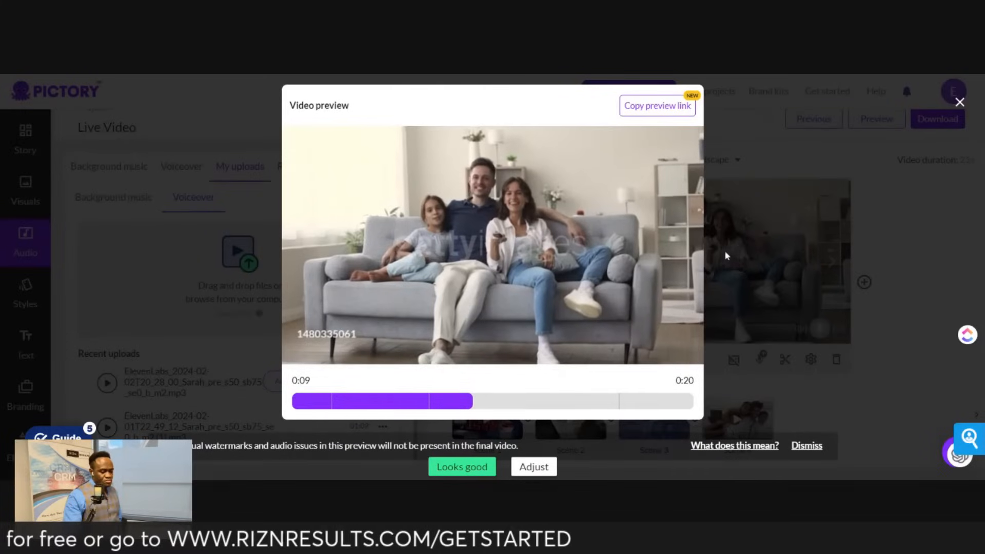
mouse_move(587, 232)
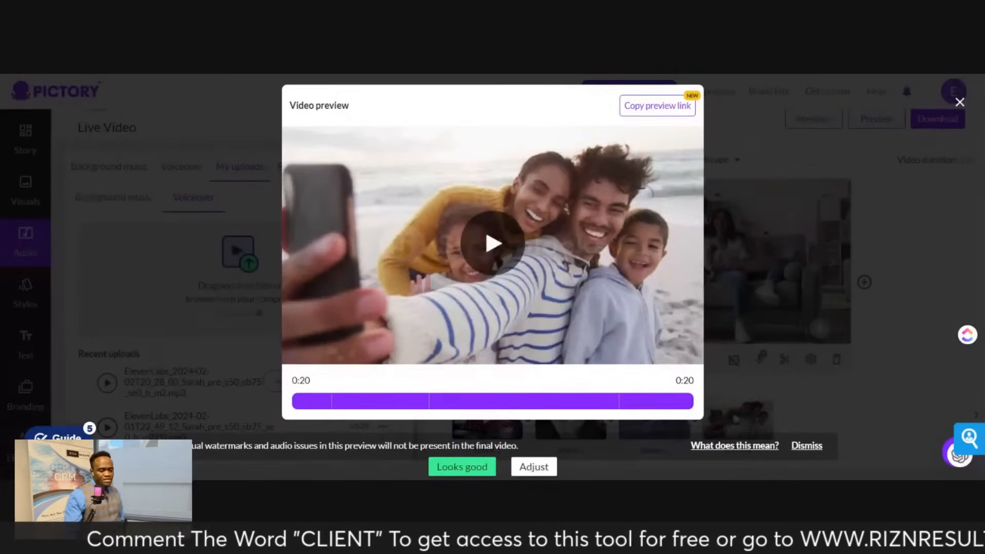
left_click(960, 102)
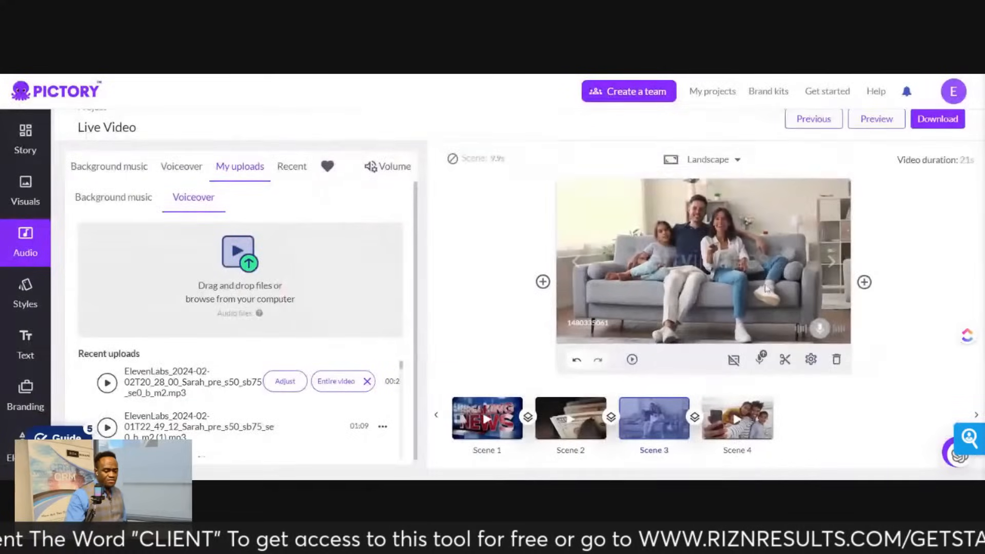
left_click(927, 129)
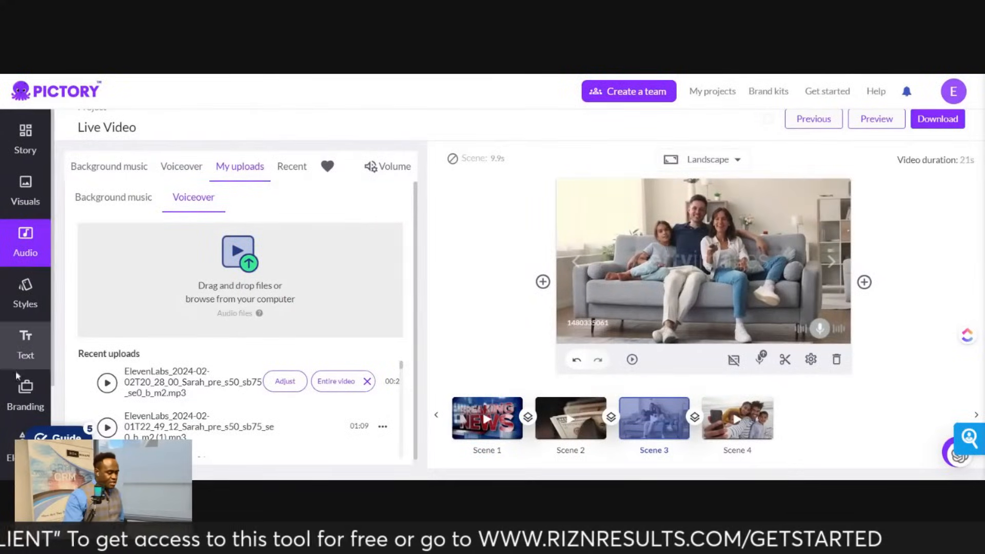
- Set the video's aspect ratio to 1:1 Square after comparing it with 16:9 Landscape, and download the video
left_click(25, 397)
left_click(15, 454)
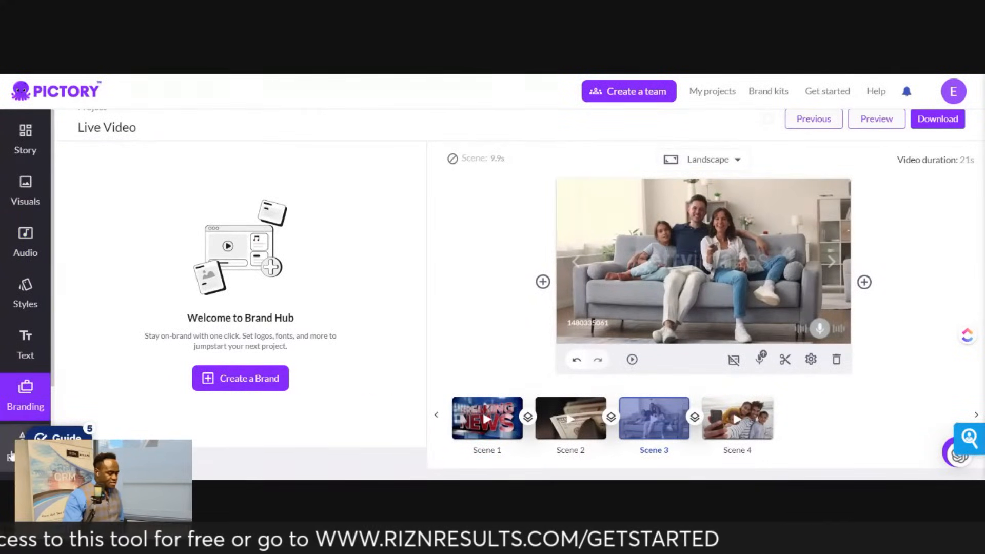
scroll(25, 410, "down", 3)
left_click(25, 372)
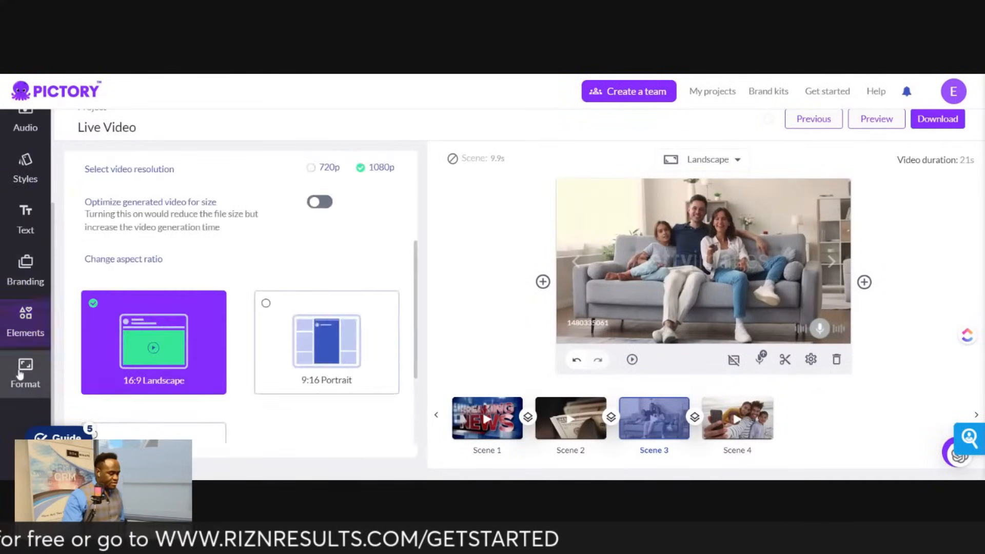
scroll(229, 388, "down", 2)
left_click(175, 374)
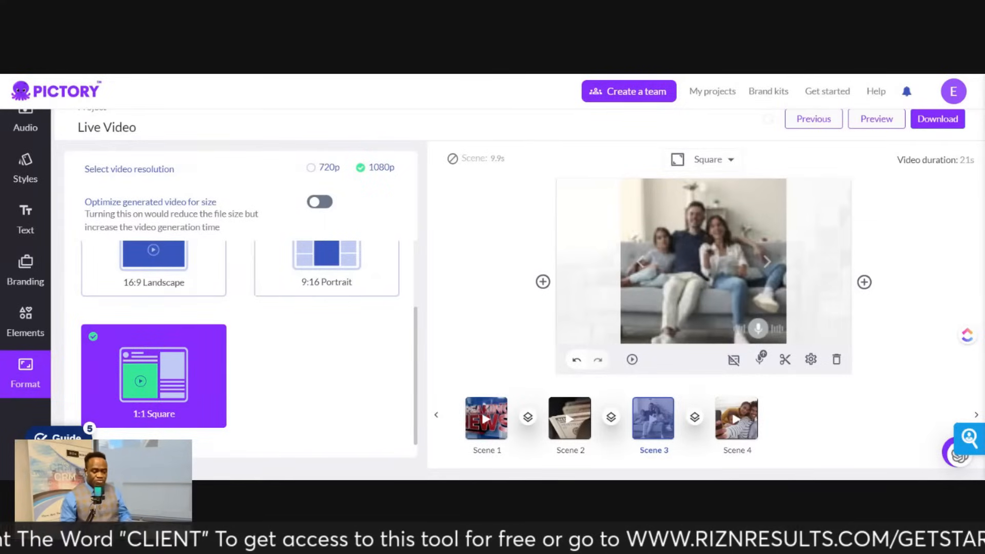
left_click(135, 263)
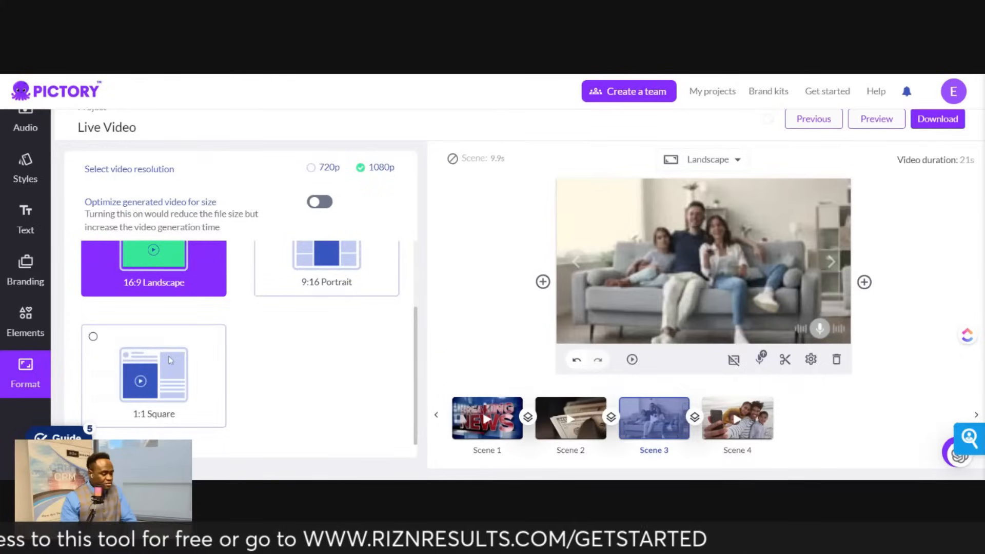
scroll(246, 297, "up", 2)
scroll(241, 328, "down", 2)
left_click(175, 379)
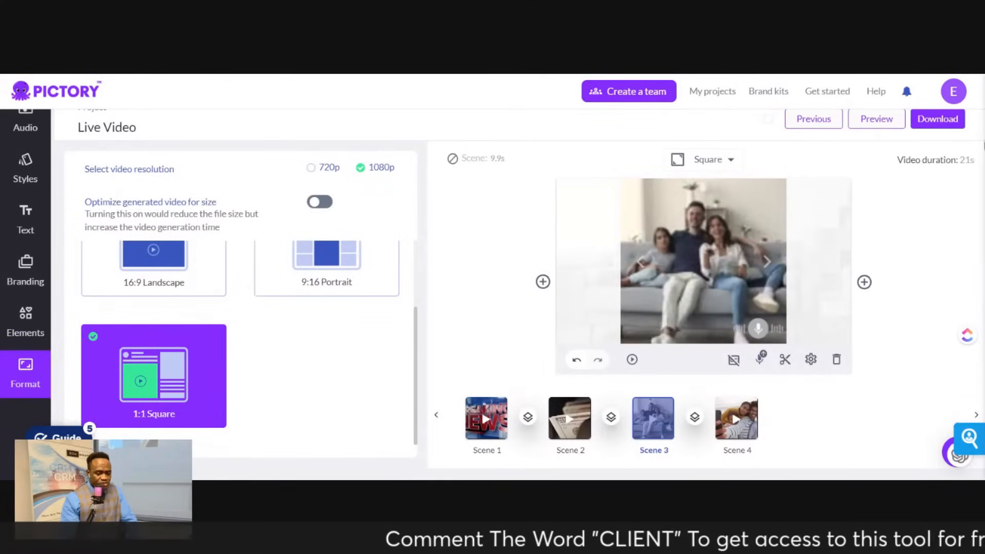
mouse_move(950, 123)
left_click(853, 148)
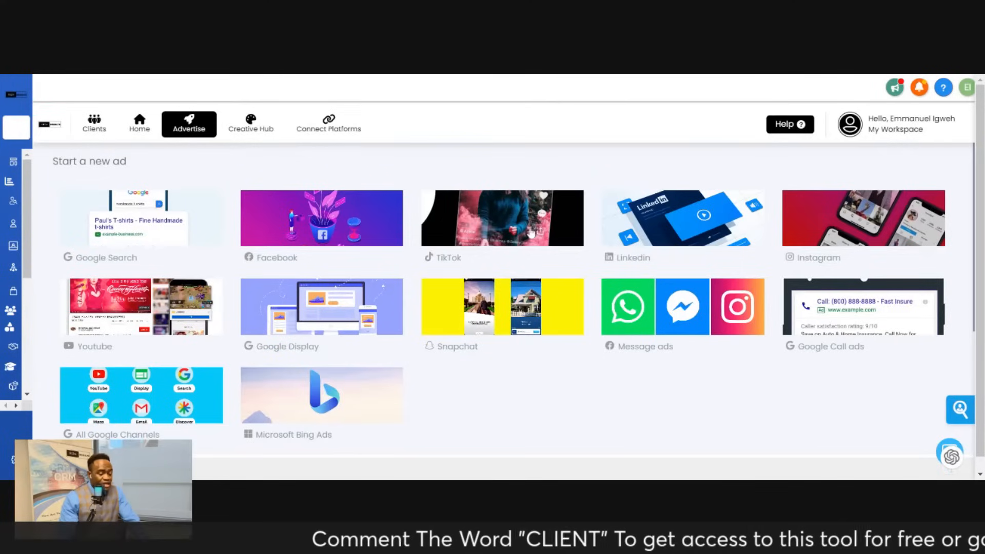
- In the RIZN Results ad platform's Creative Hub, start a Facebook ad mockup and replace its website with the Website custom field
left_click(260, 133)
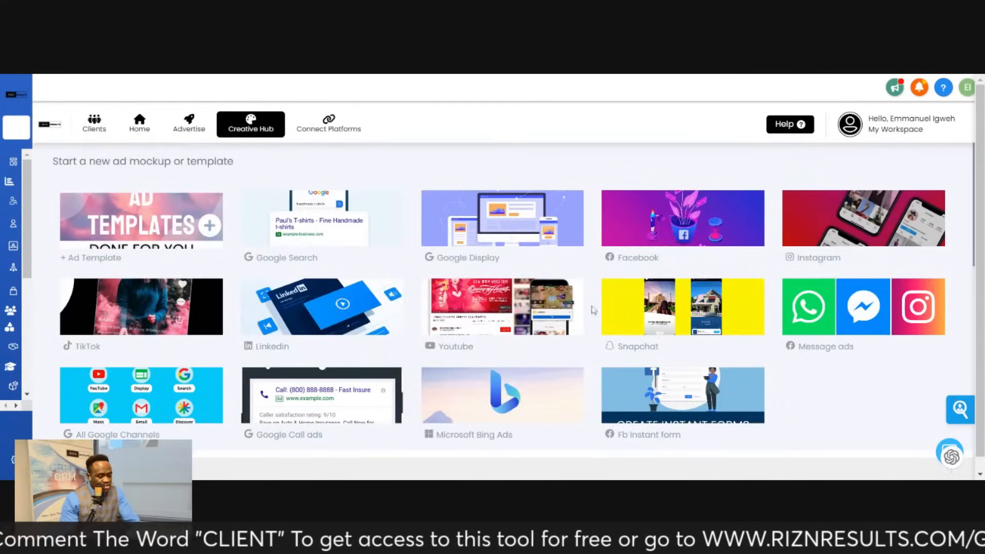
left_click(733, 220)
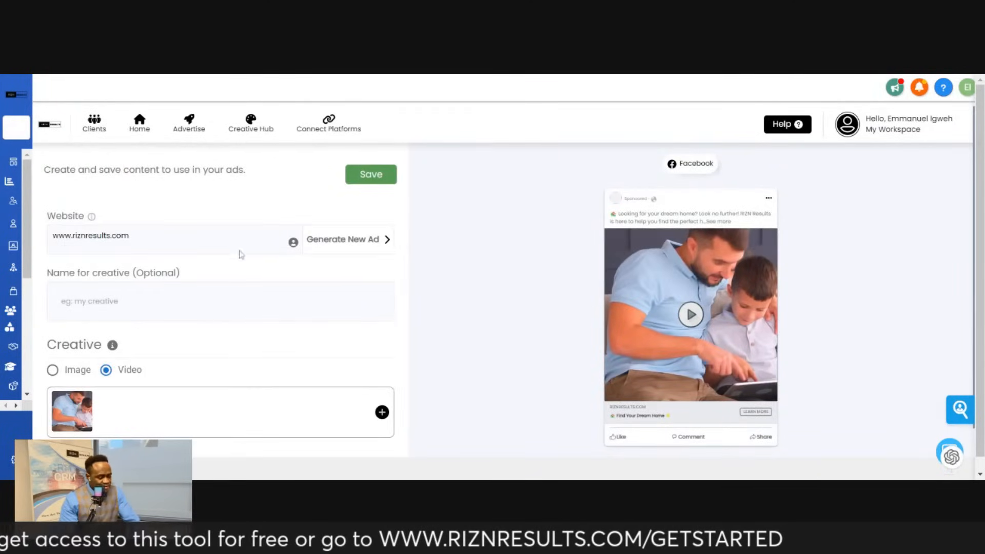
left_click(158, 246)
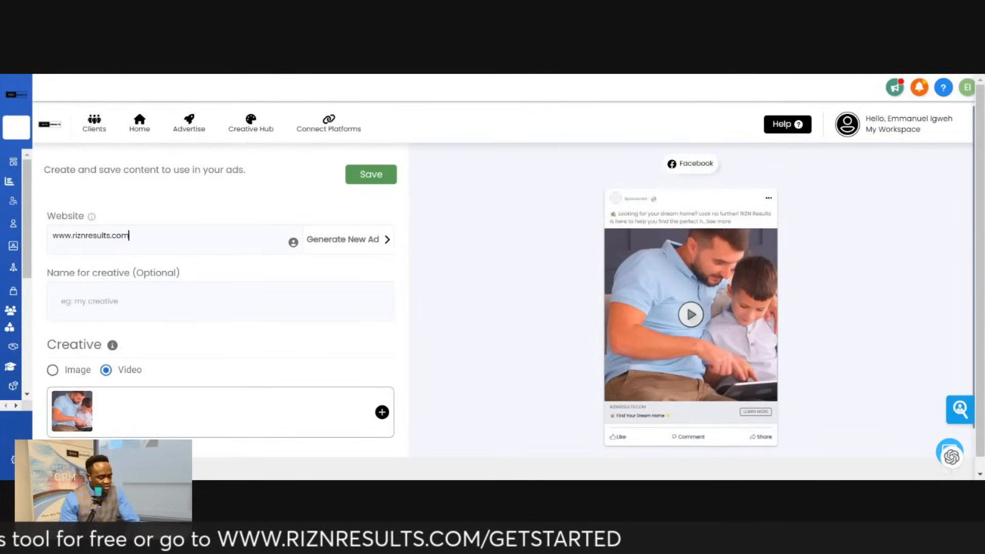
key("ctrl+a")
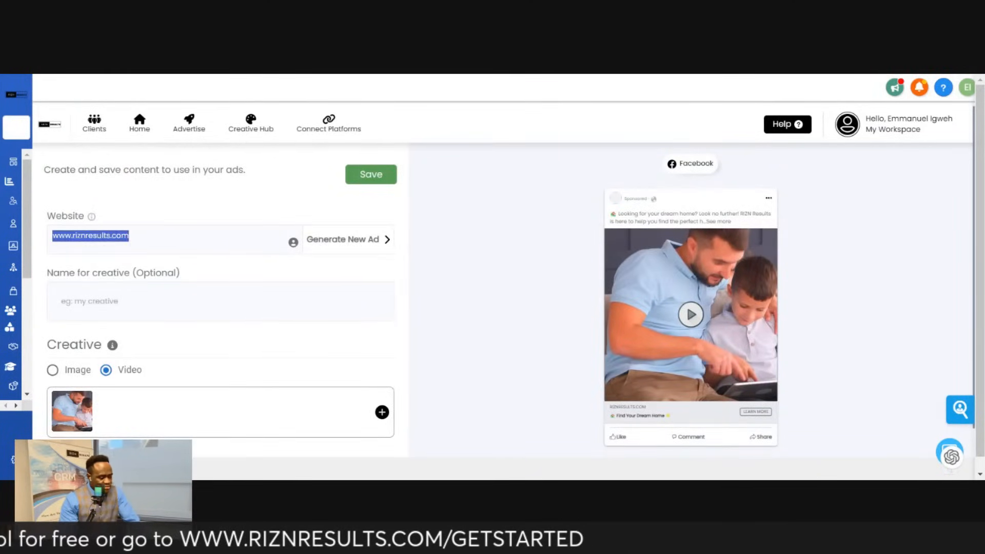
key("BackSpace")
left_click(293, 242)
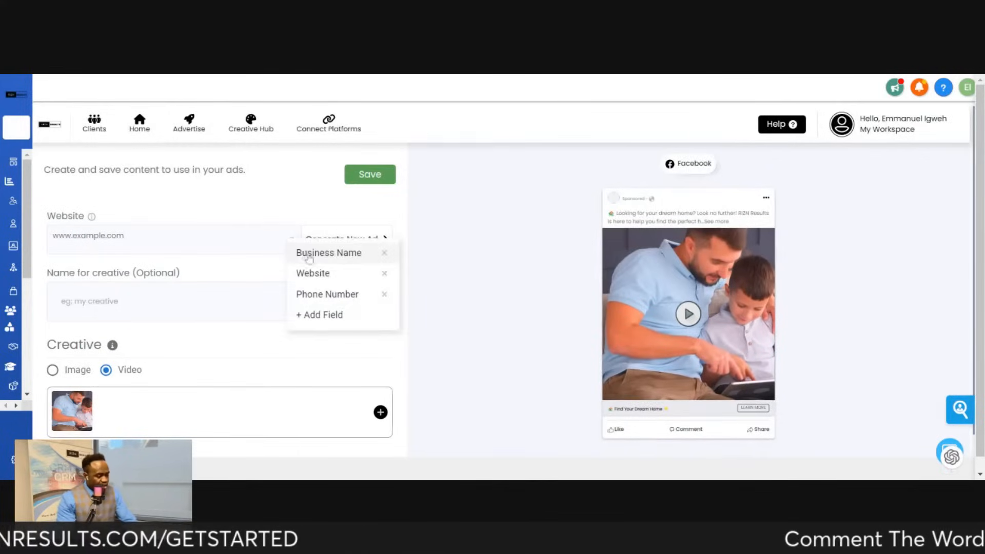
left_click(310, 272)
- Name the creative "Breaking news Life Insurance Video"
left_click(310, 295)
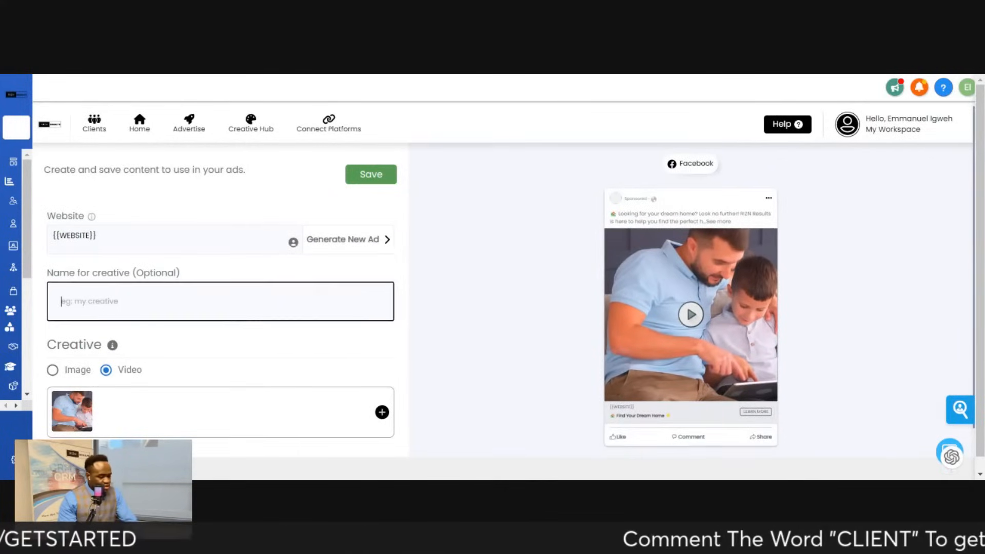
type("Bro")
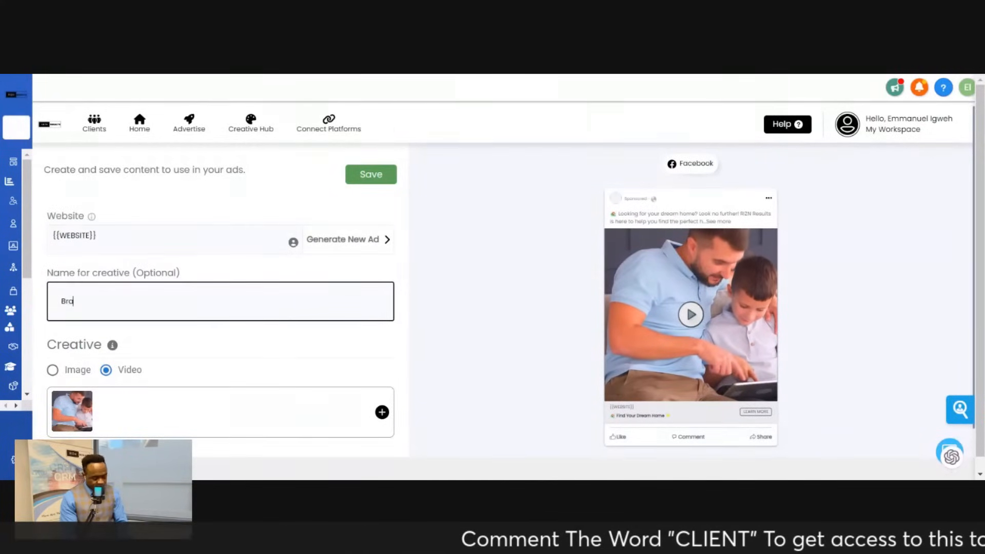
type("aking ")
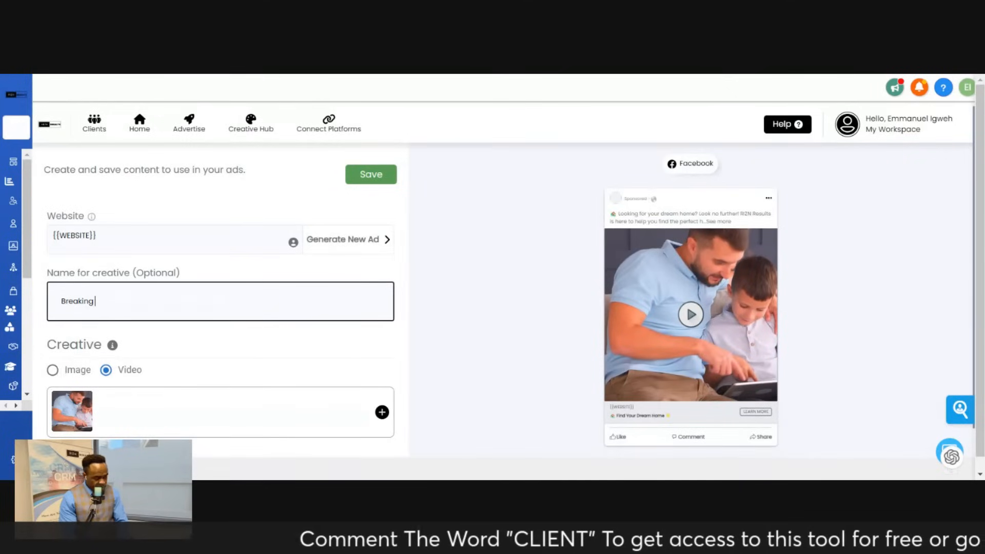
type("news Life ")
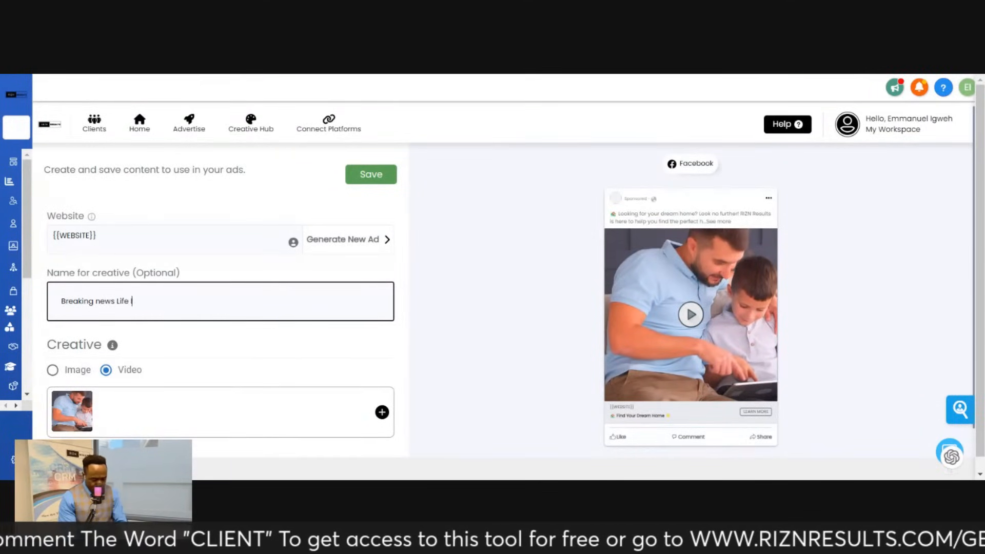
type("Insurance Video")
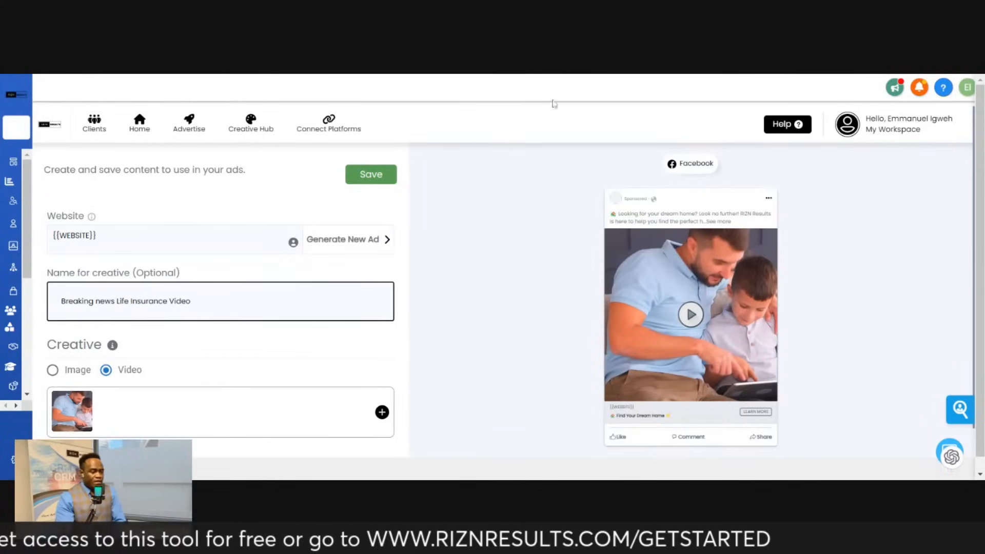
- Open the media picker for the creative's video and show the uploaded media
left_click(338, 417)
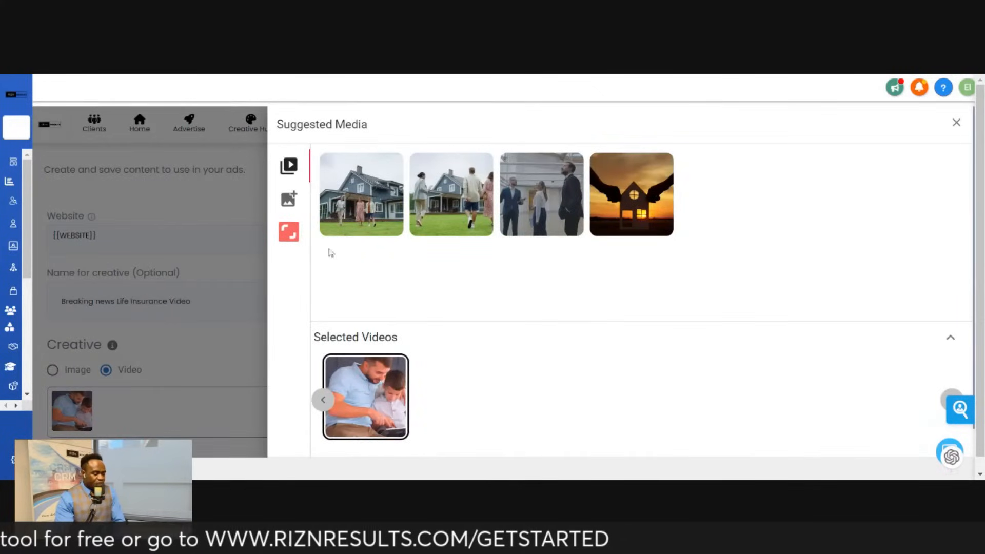
left_click(289, 199)
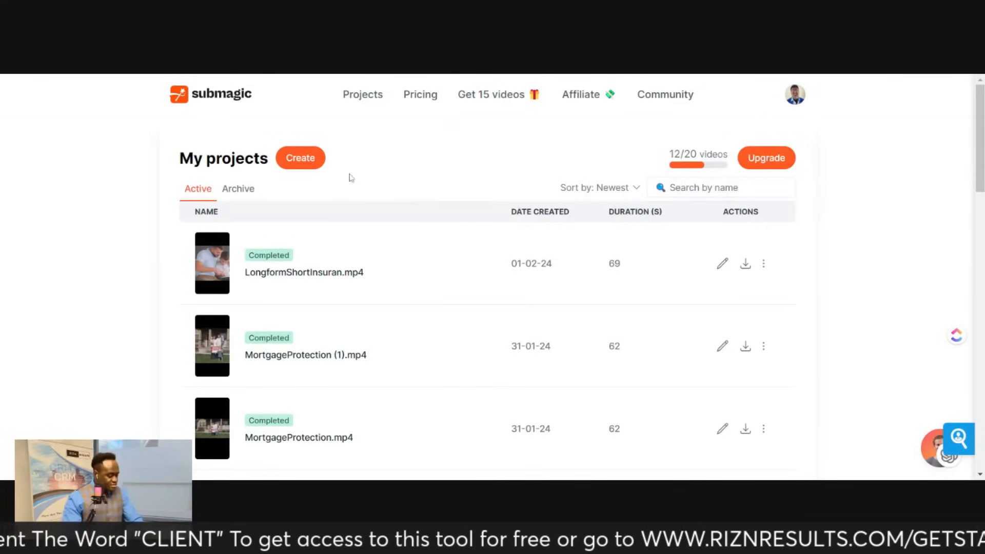
- In Submagic, create a project and upload the LiveVideo file with English as its language
left_click(310, 169)
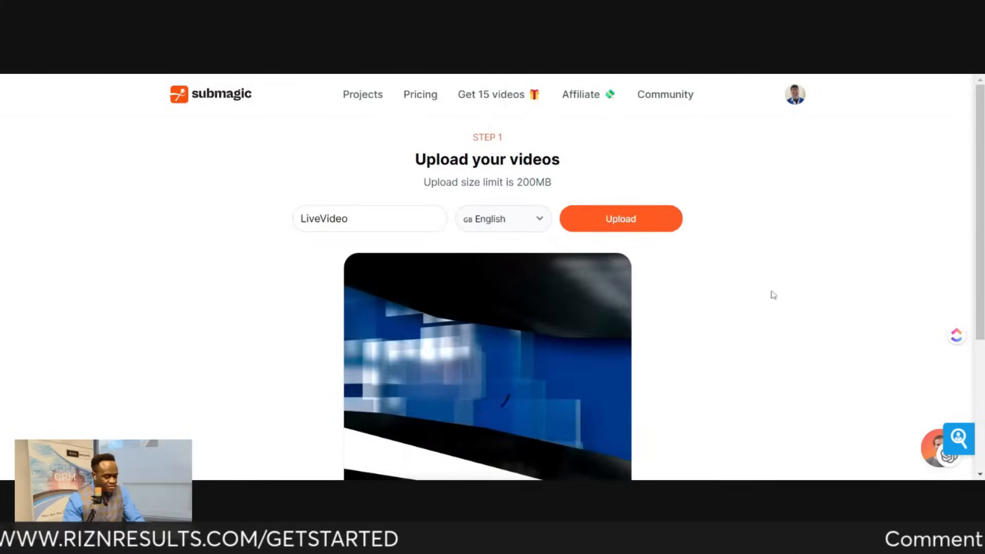
scroll(659, 354, "down", 5)
scroll(749, 247, "up", 5)
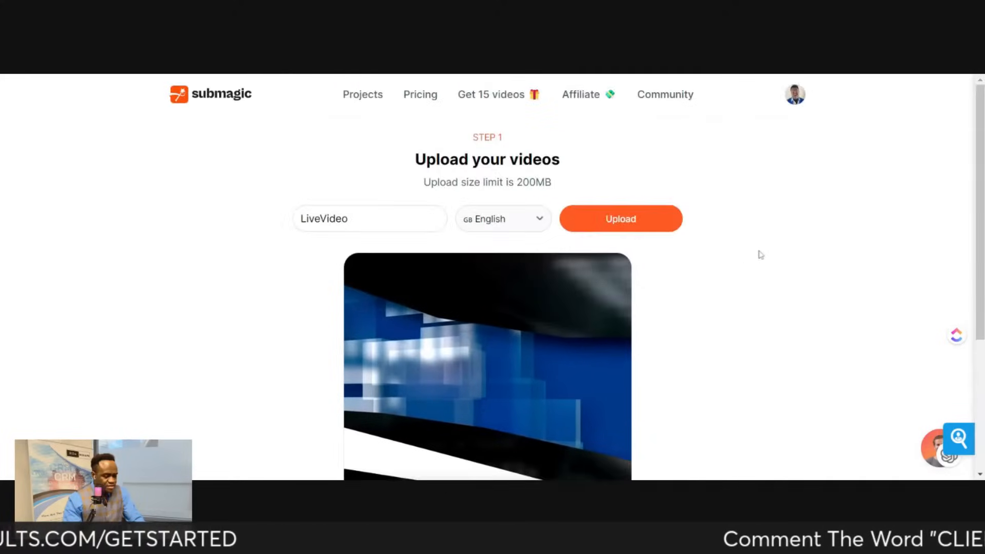
left_click(638, 231)
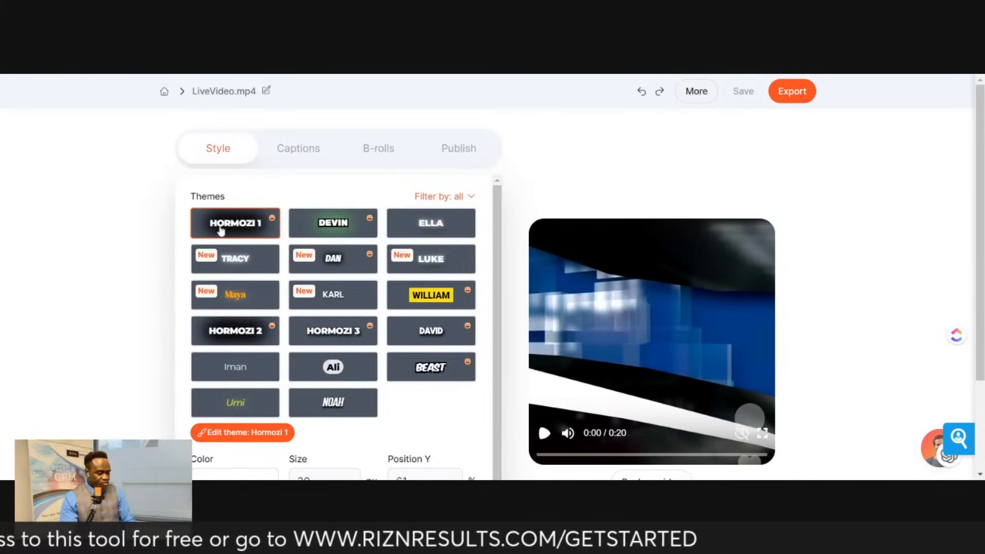
- Review the LiveVideo captions, play the captioned video and export it
left_click(297, 151)
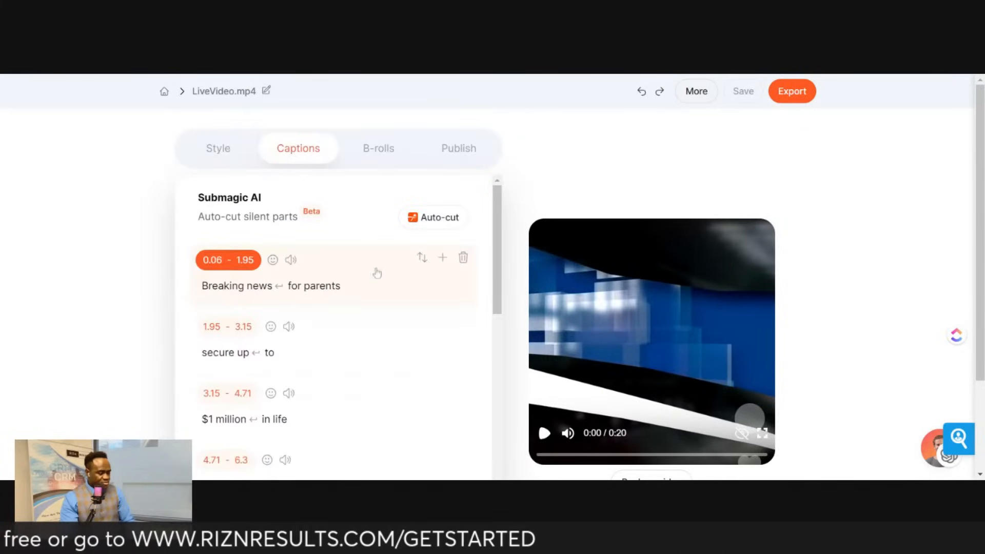
scroll(453, 301, "down", 5)
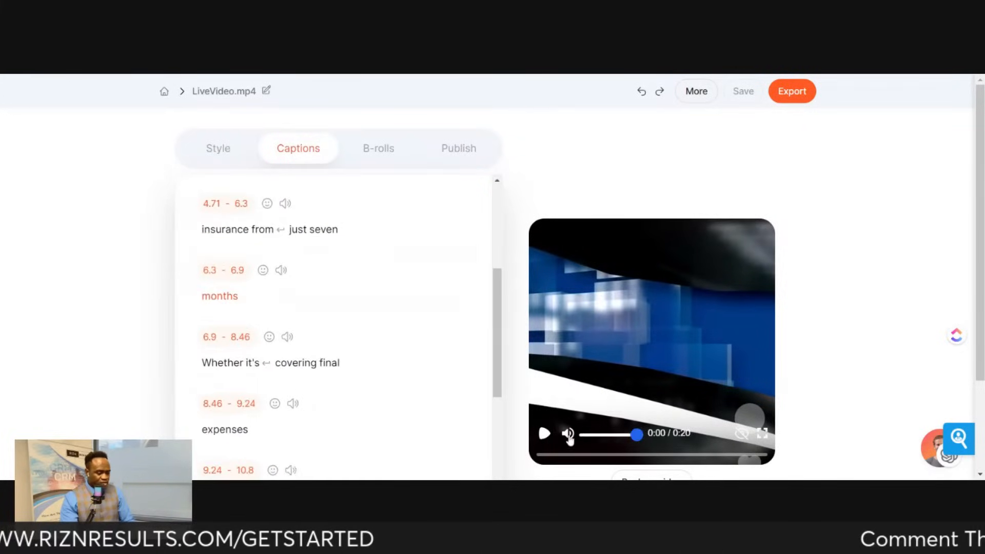
left_click(545, 434)
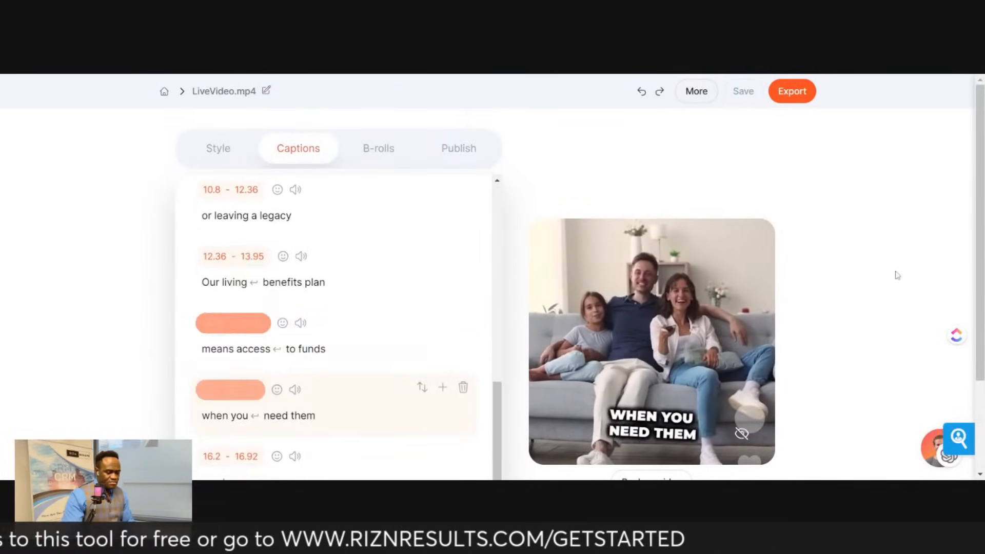
left_click(792, 90)
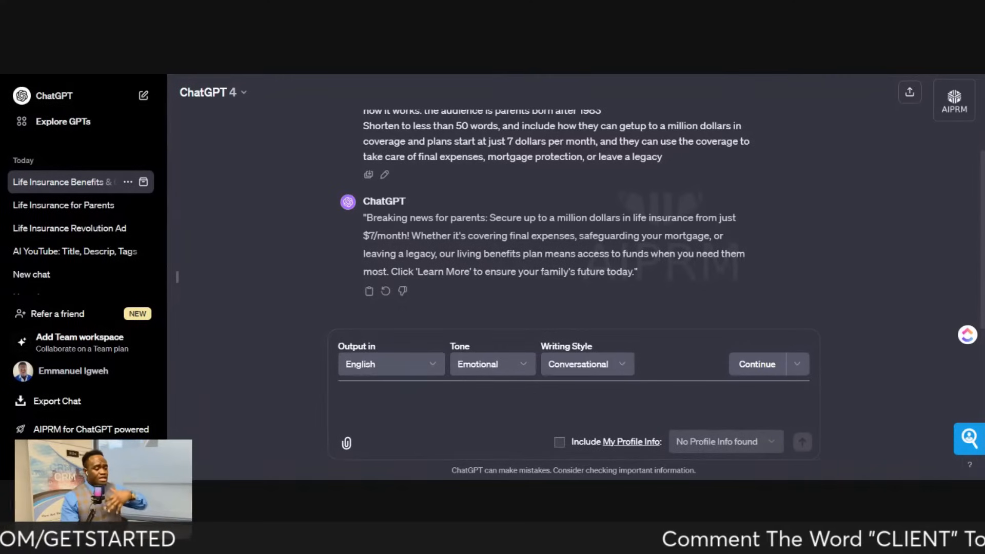
scroll(564, 205, "up", 2)
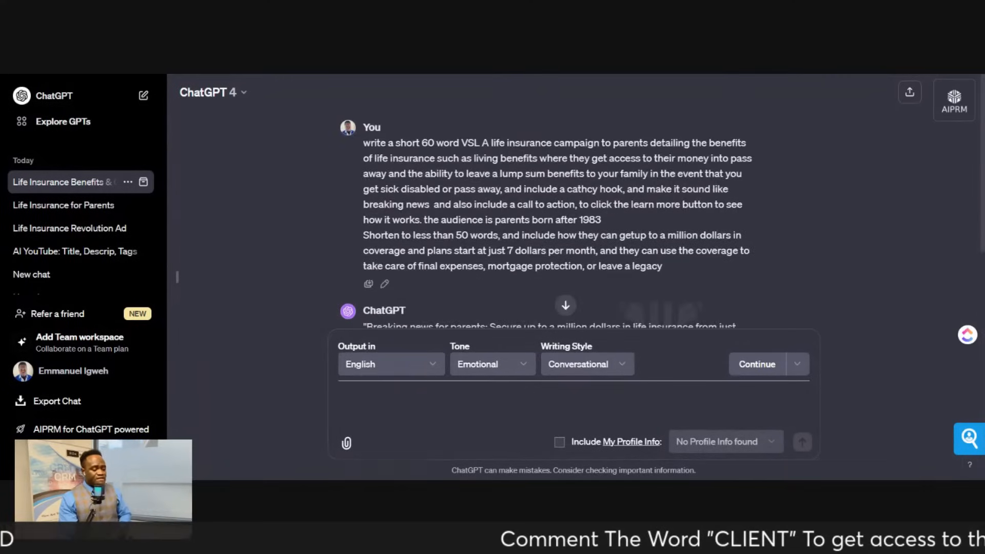
scroll(479, 186, "down", 2)
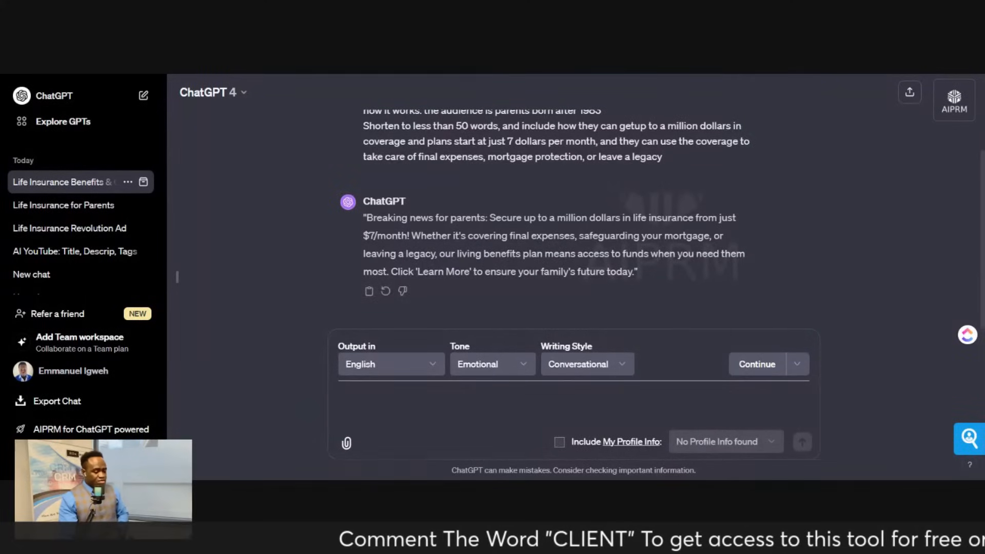
type("Write a short y")
key("BackSpace")
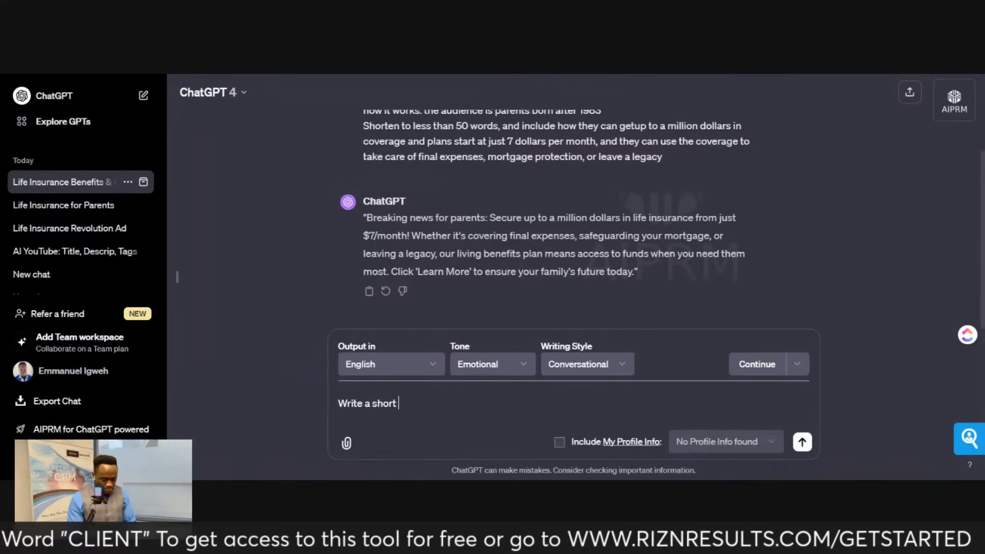
type("Facebook ads")
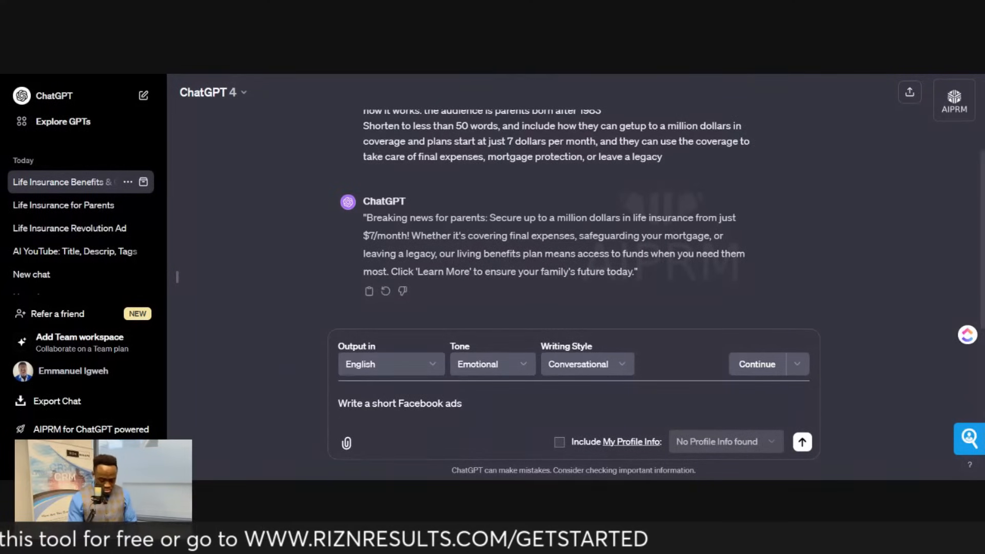
- In ChatGPT, copy the earlier life insurance prompt into a new chat using the "Create High-Converting Facebook Ad Copy" prompt template
scroll(673, 272, "up", 2)
left_click_drag(672, 268, 365, 146)
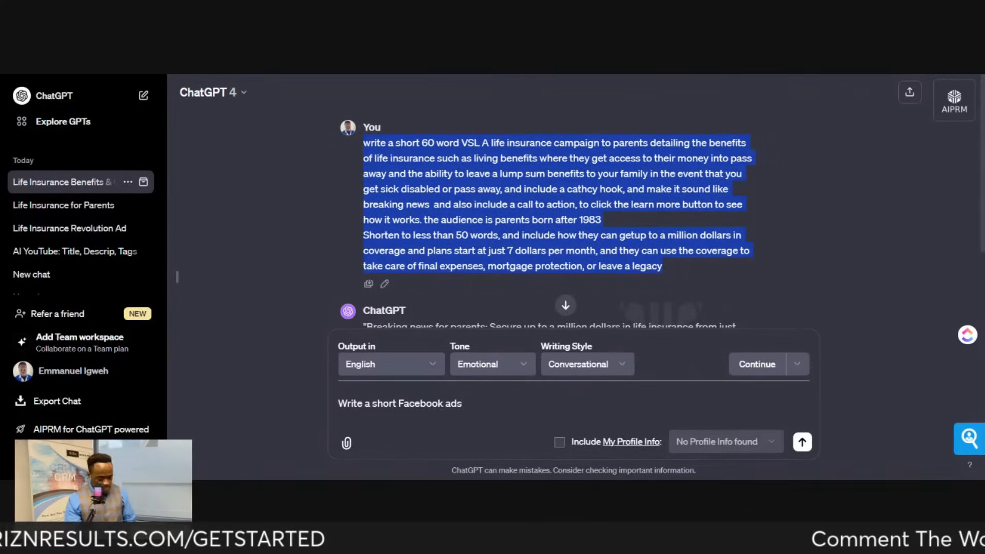
left_click(142, 96)
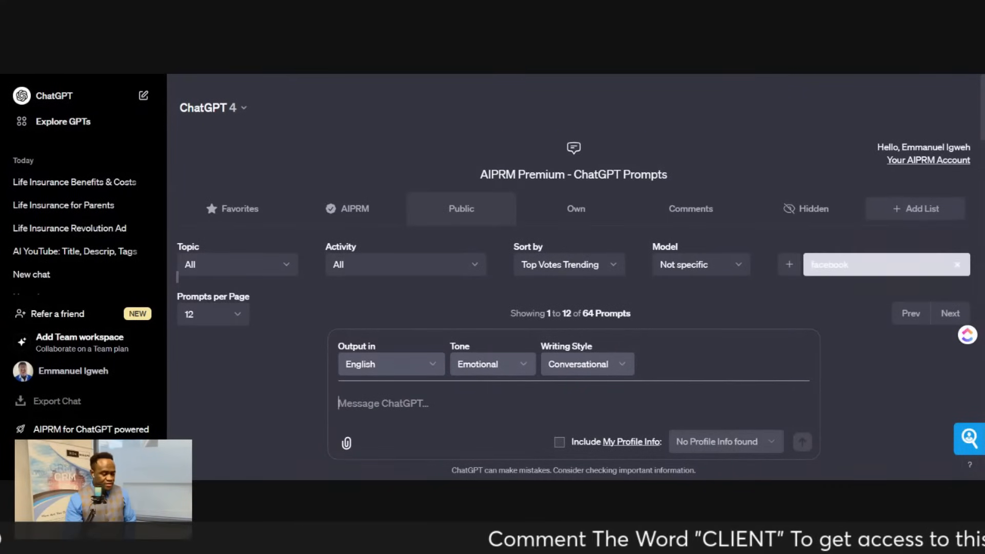
scroll(284, 154, "down", 3)
left_click(284, 138)
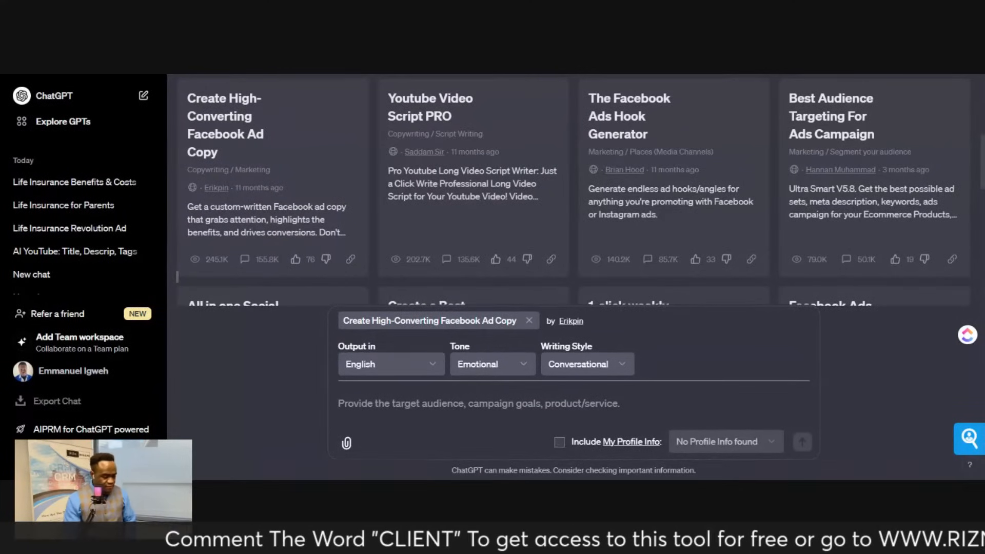
key("ctrl+v")
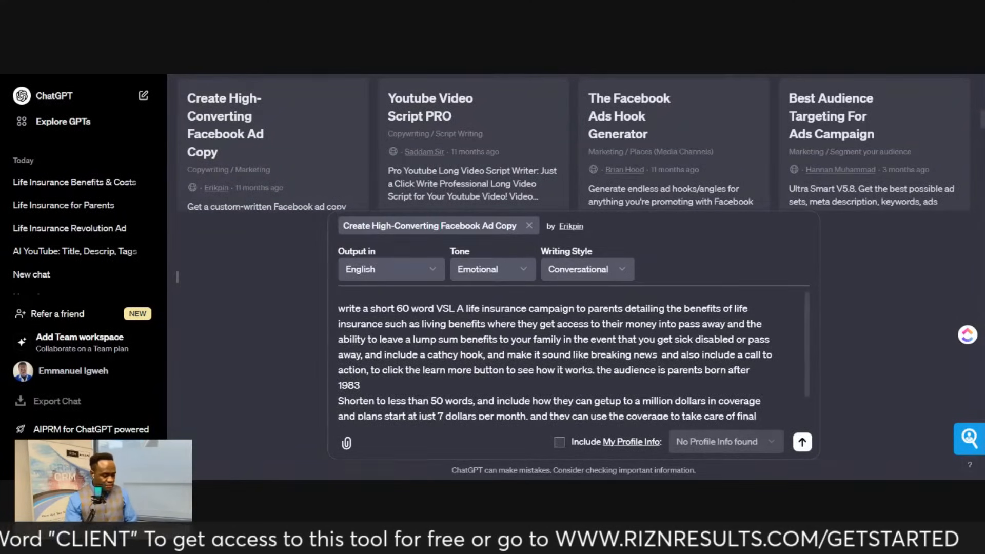
- Replace "short 60 word VSL A life insurance campaign" in the prompt with "facebook ad for Life insurance"
left_click_drag(371, 308, 455, 308)
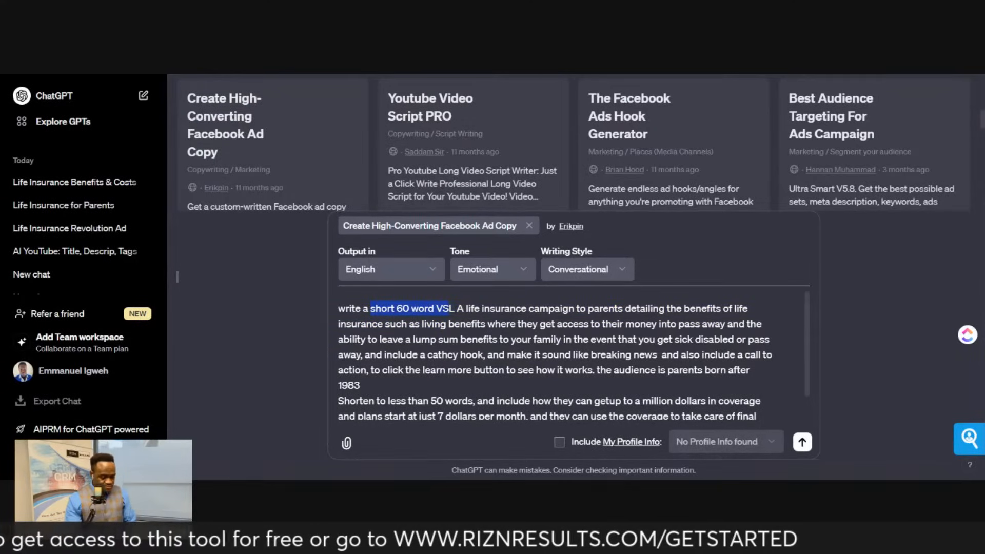
left_click_drag(483, 308, 561, 308)
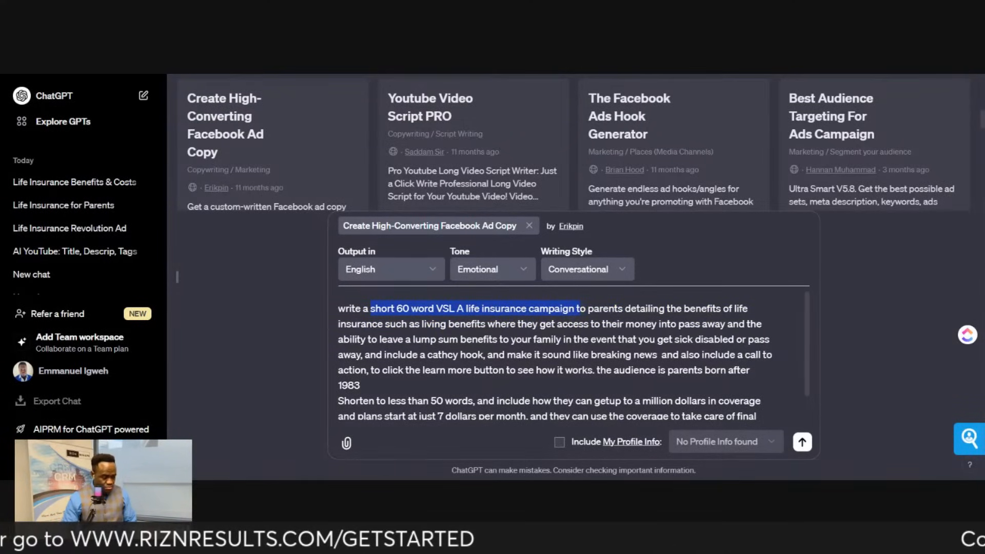
type("facebook ad")
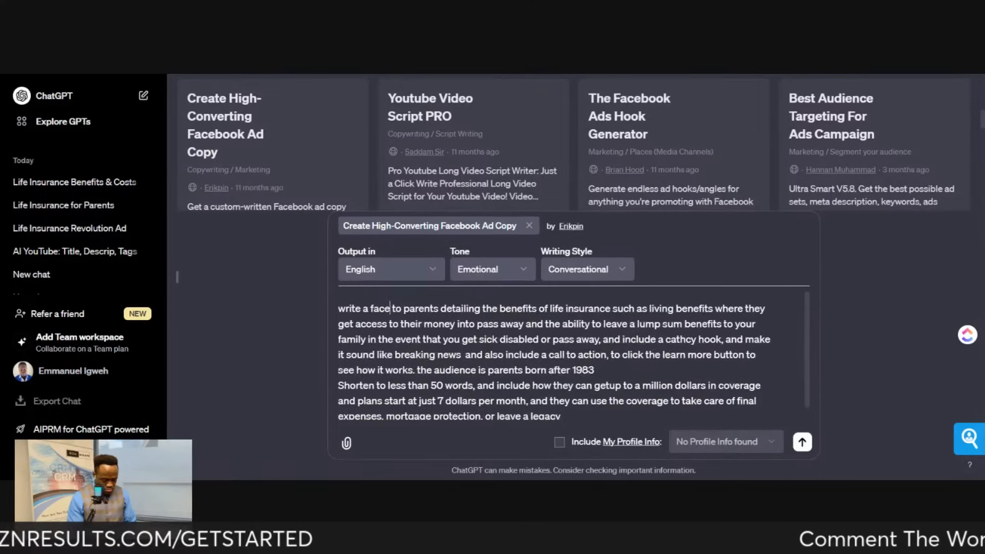
type(" for Life insuir")
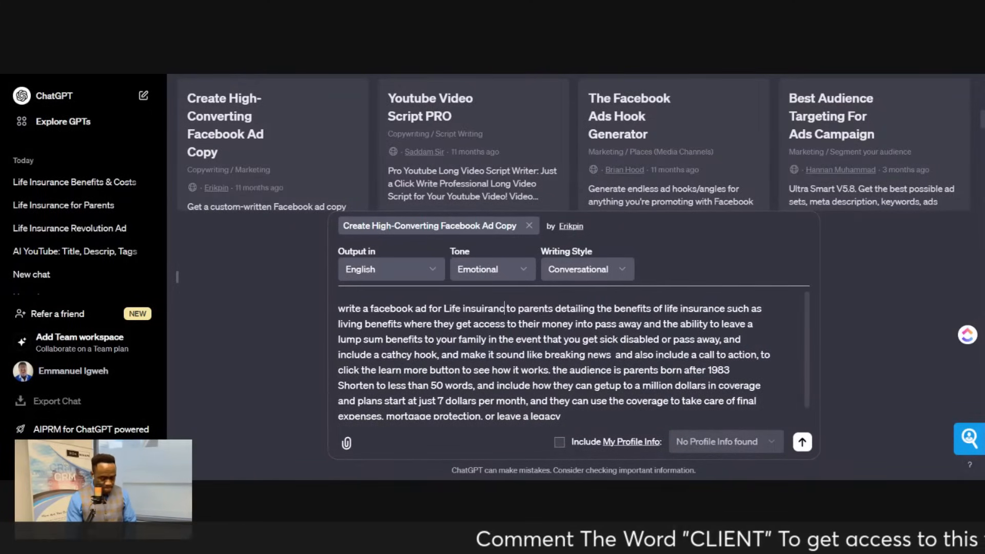
key("BackSpace")
key("BackSpace")
type("rance")
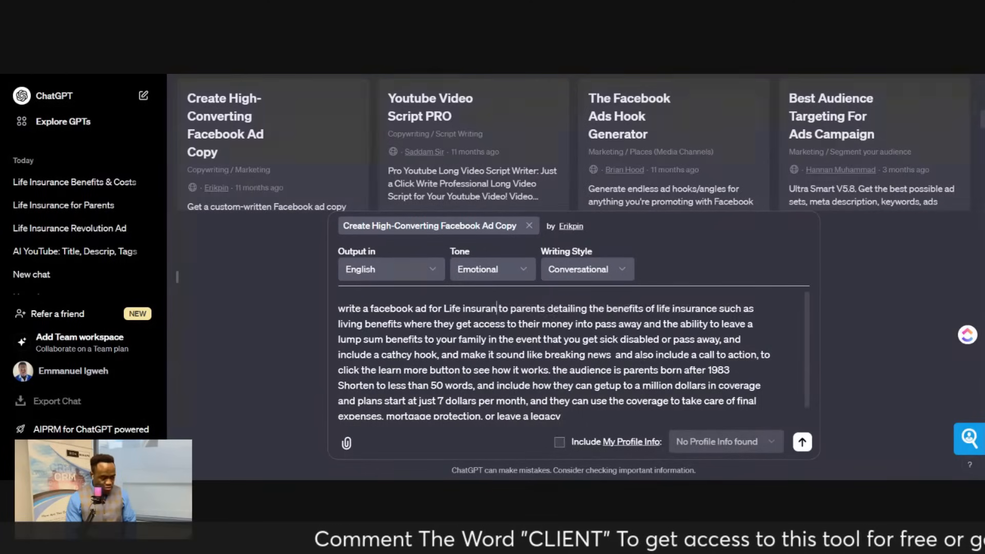
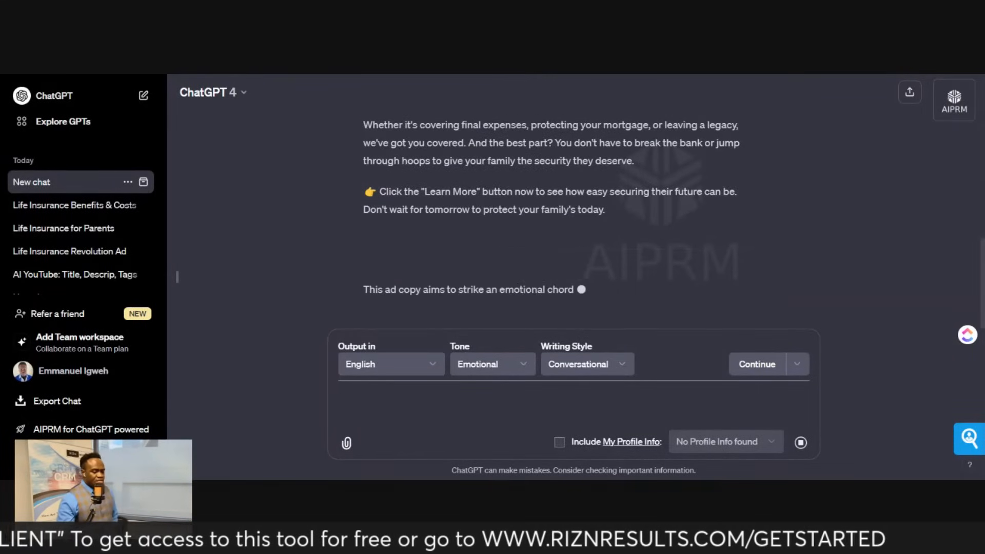
- Review the generated Facebook ad and copy its text down to the "Learn More" call to action, without the closing explanation
scroll(587, 159, "up", 5)
scroll(587, 159, "down", 1)
scroll(416, 249, "down", 2)
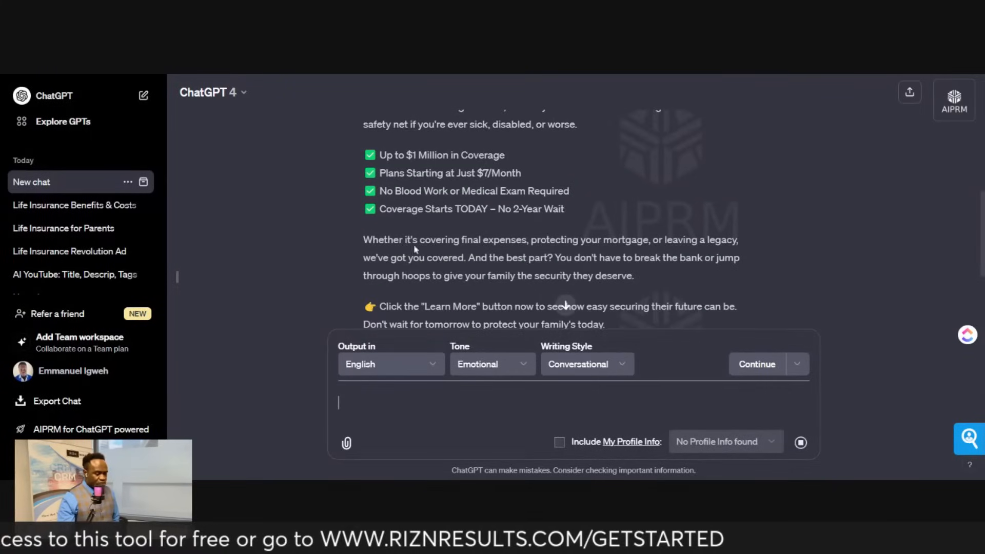
scroll(411, 226, "up", 4)
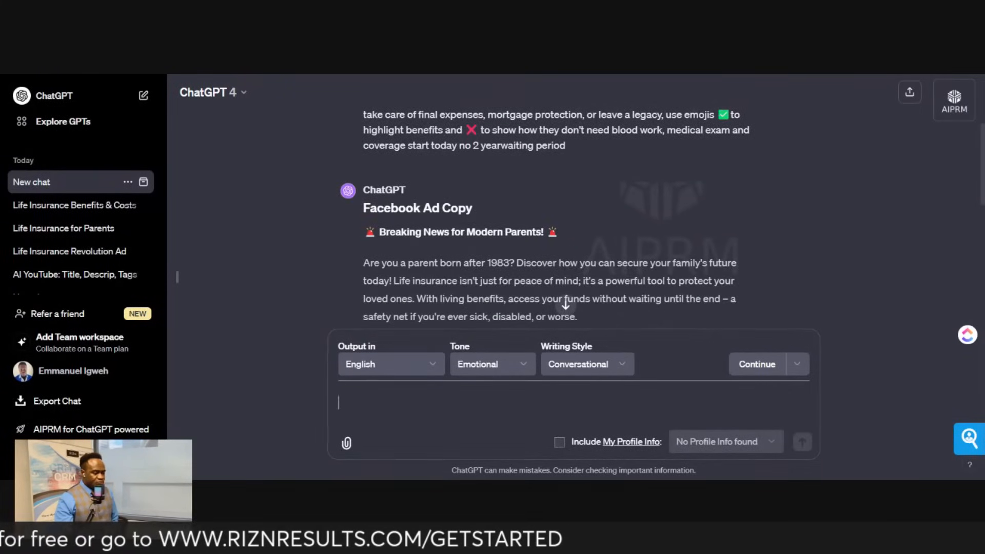
left_click_drag(456, 232, 634, 158)
left_click(529, 154)
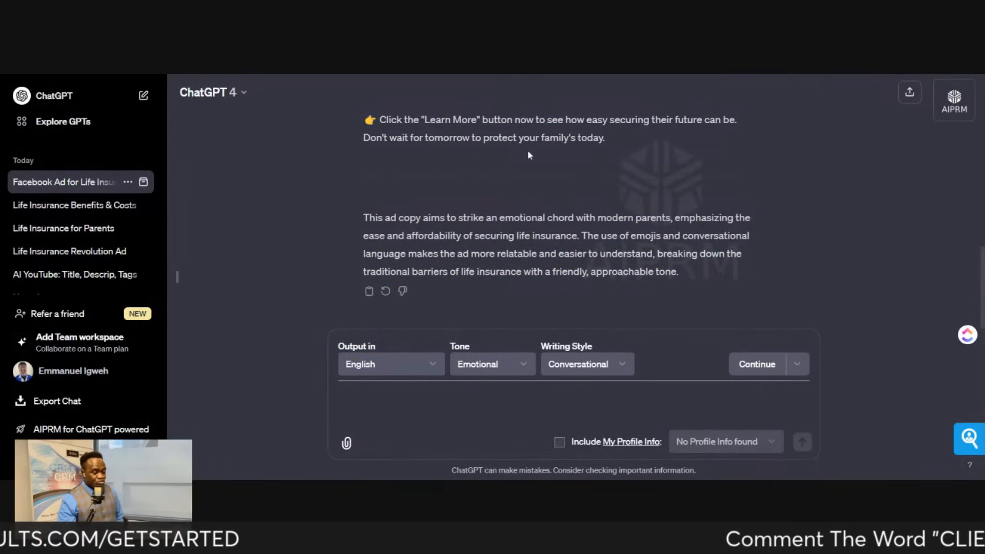
scroll(528, 150, "up", 7)
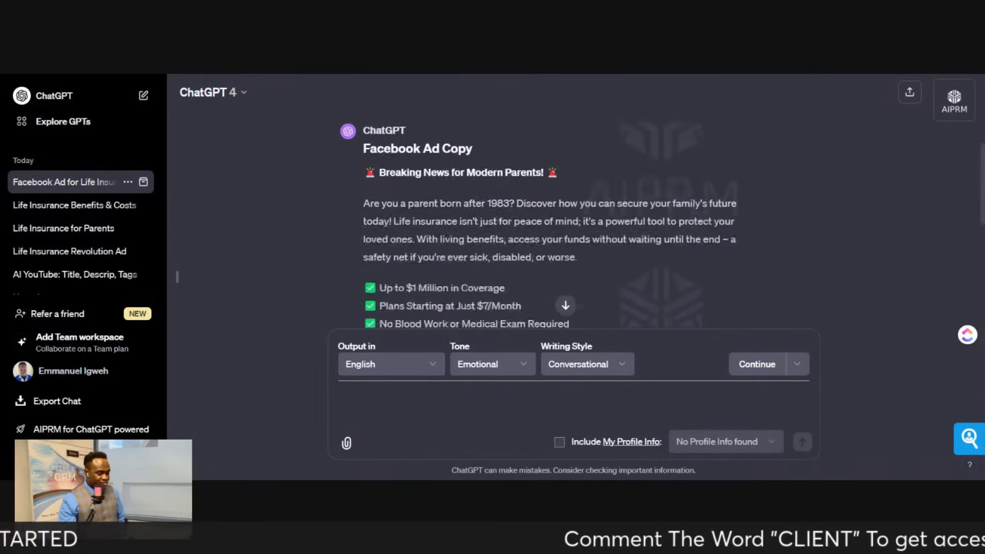
left_click_drag(390, 239, 599, 248)
key("ctrl+c")
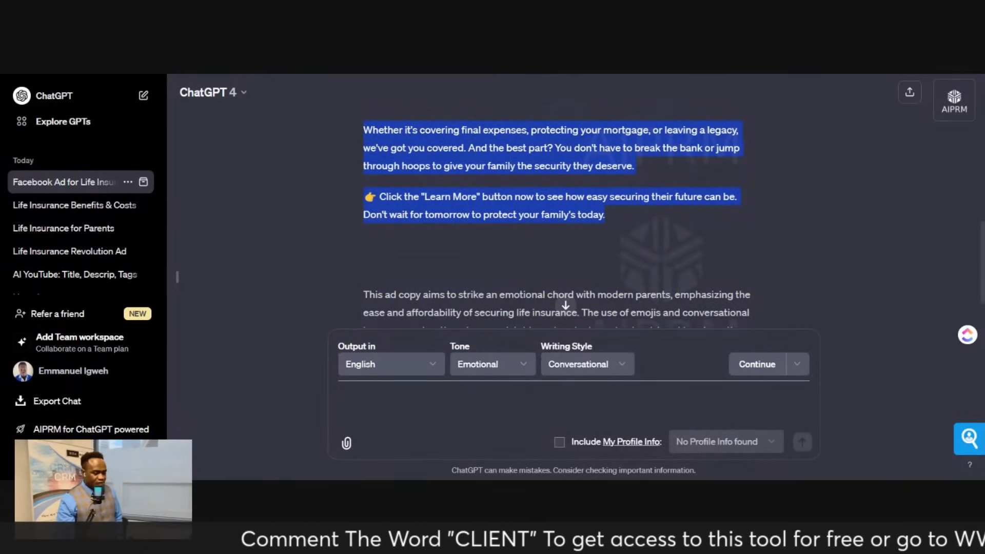
left_click(333, 74)
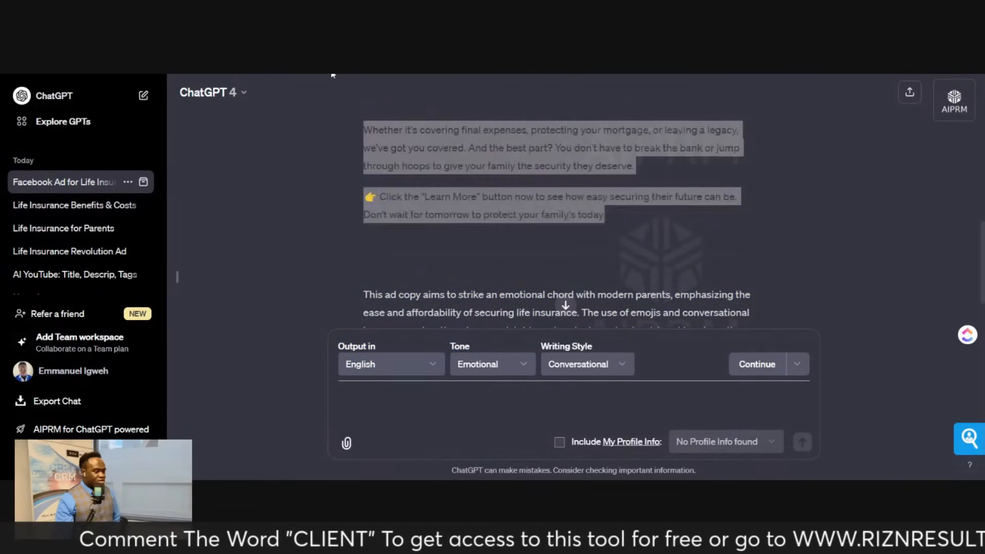
- Switch back to RIZN Results, upload the captioned video, select it as the creative's video and close the media picker
key("ctrl+Tab")
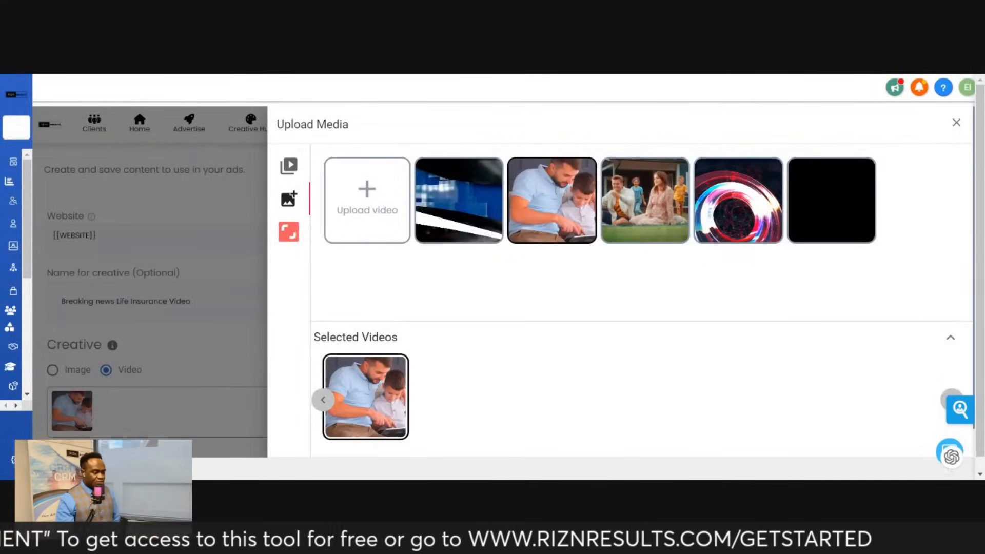
key("ctrl+Tab")
left_click(556, 362)
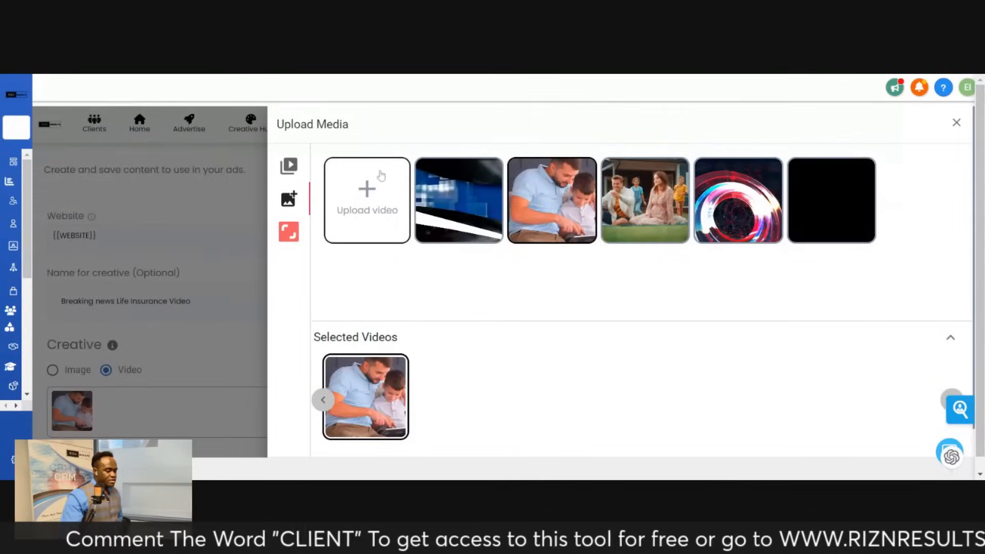
left_click(395, 367)
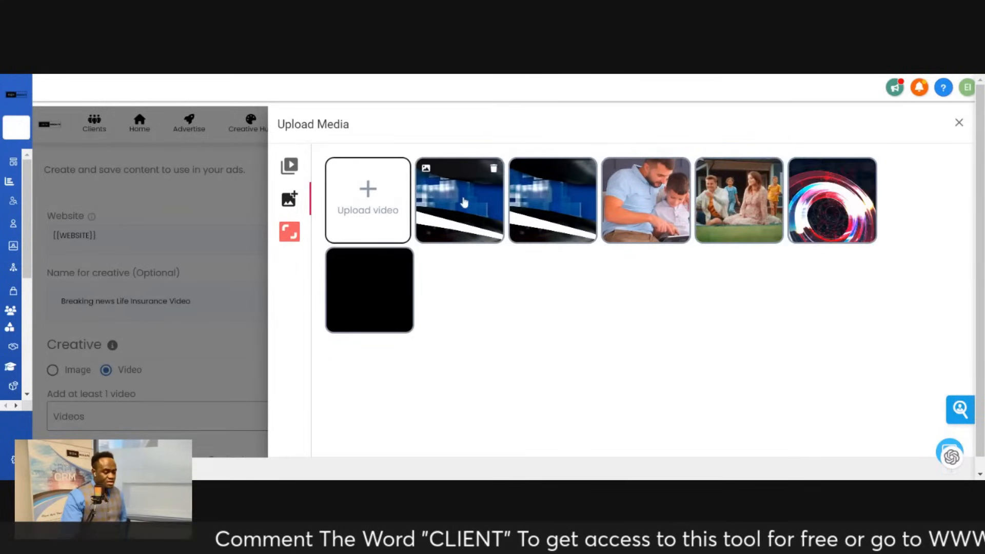
left_click(465, 205)
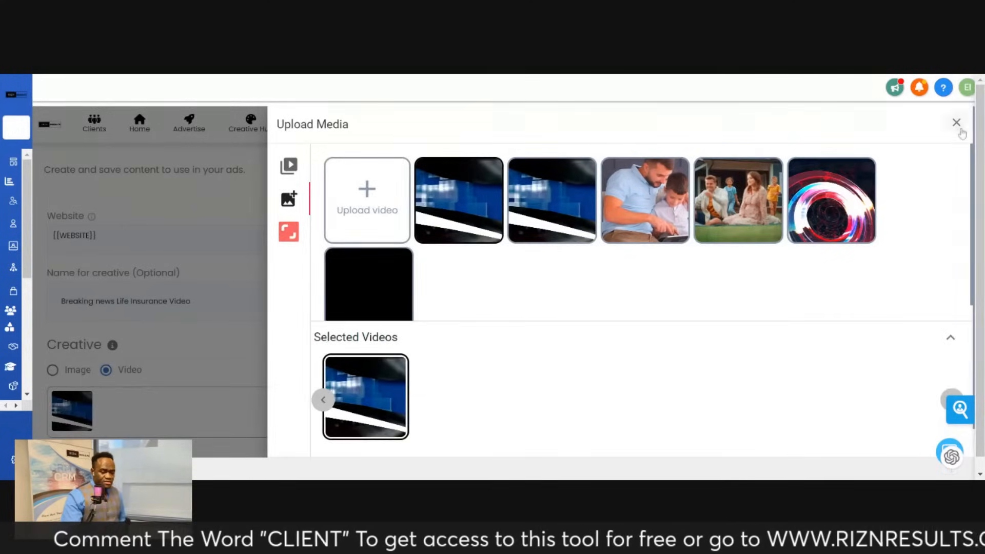
left_click(957, 122)
- Turn on custom content for the creative and replace the first primary text with the Facebook ad copied from ChatGPT
scroll(233, 321, "down", 2)
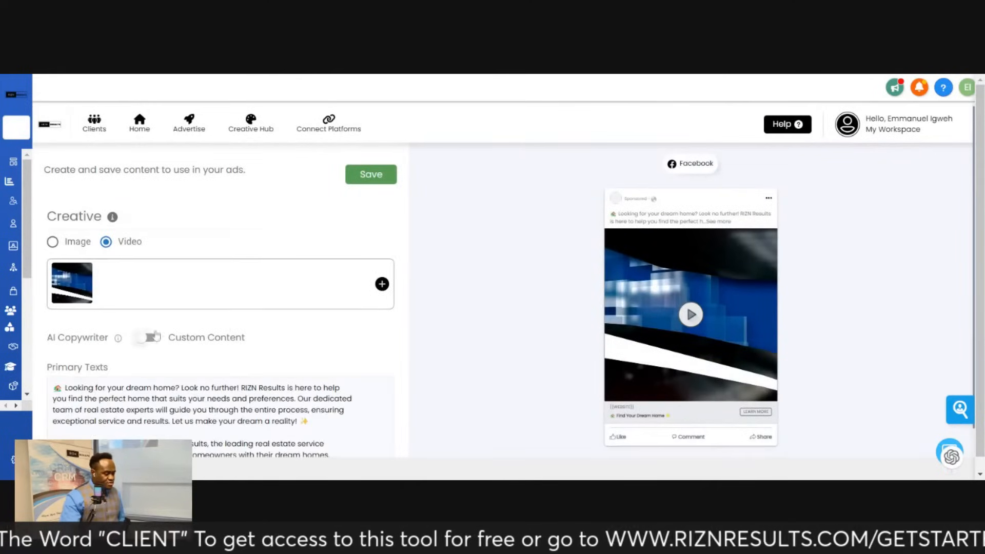
left_click(148, 337)
scroll(220, 308, "down", 3)
left_click_drag(355, 383, 57, 216)
scroll(99, 351, "up", 5)
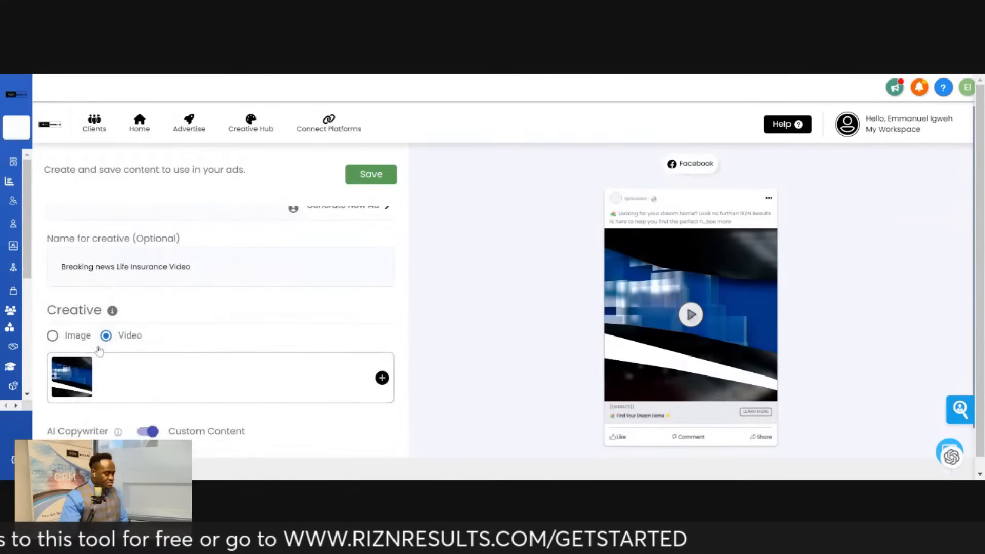
scroll(99, 351, "down", 5)
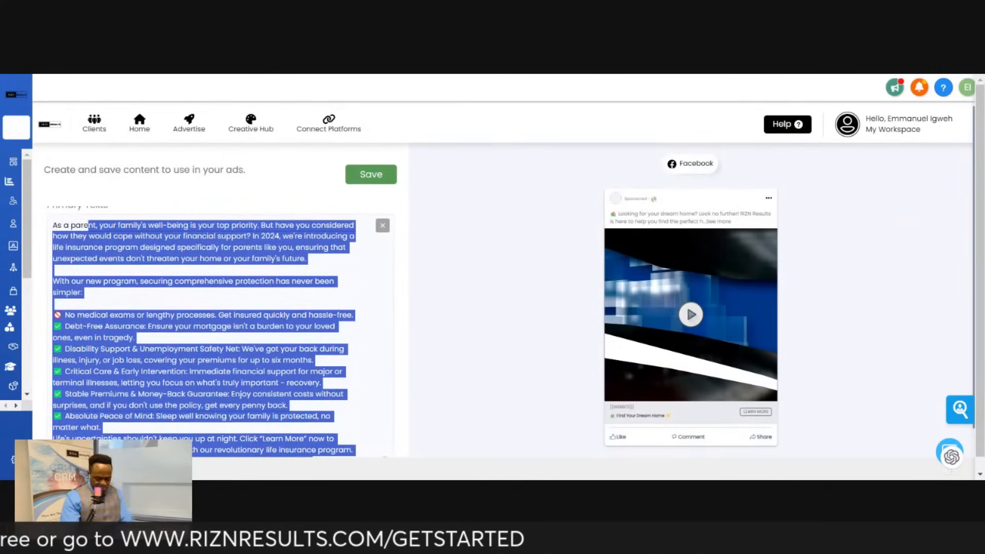
left_click_drag(83, 225, 61, 224)
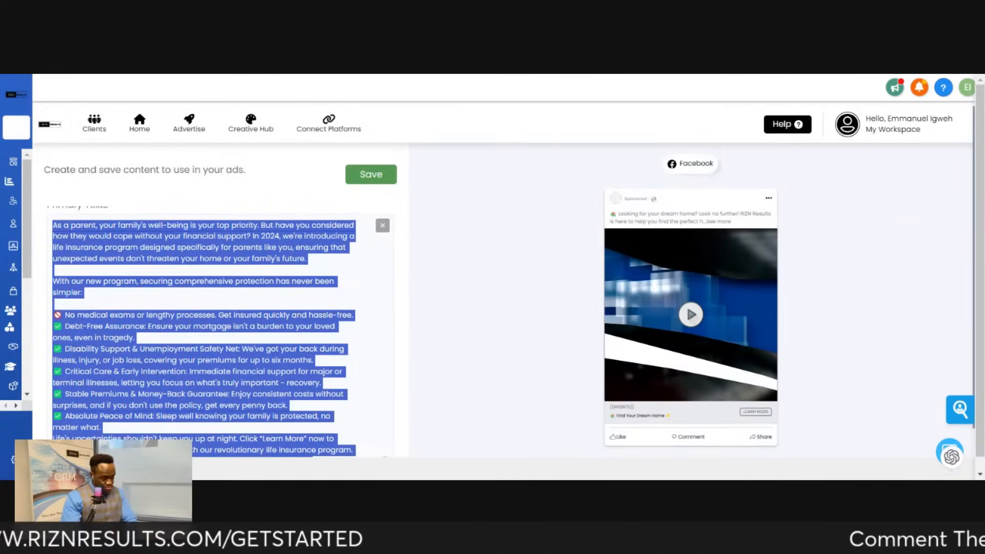
key("ctrl+v")
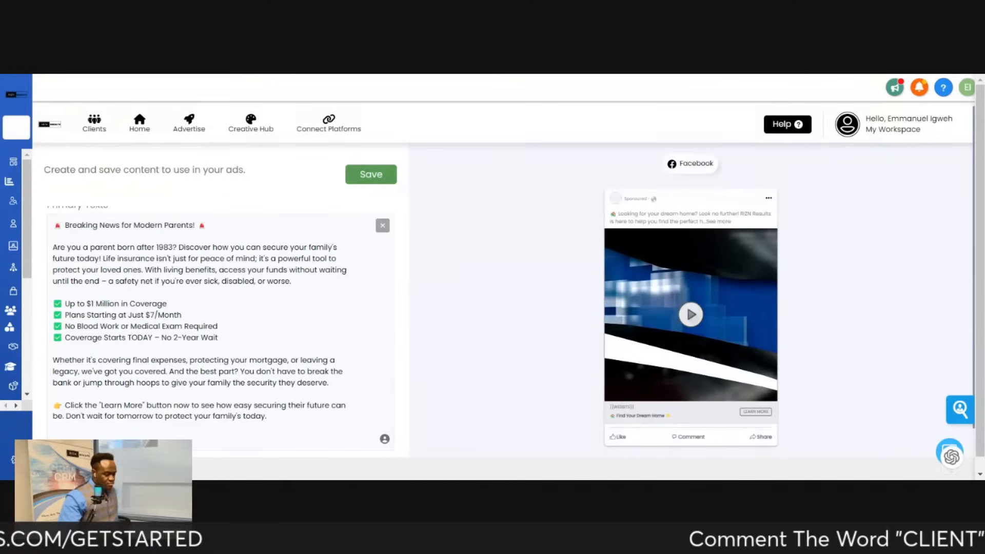
- Play the video in the ad preview and check the pasted primary text
left_click(690, 317)
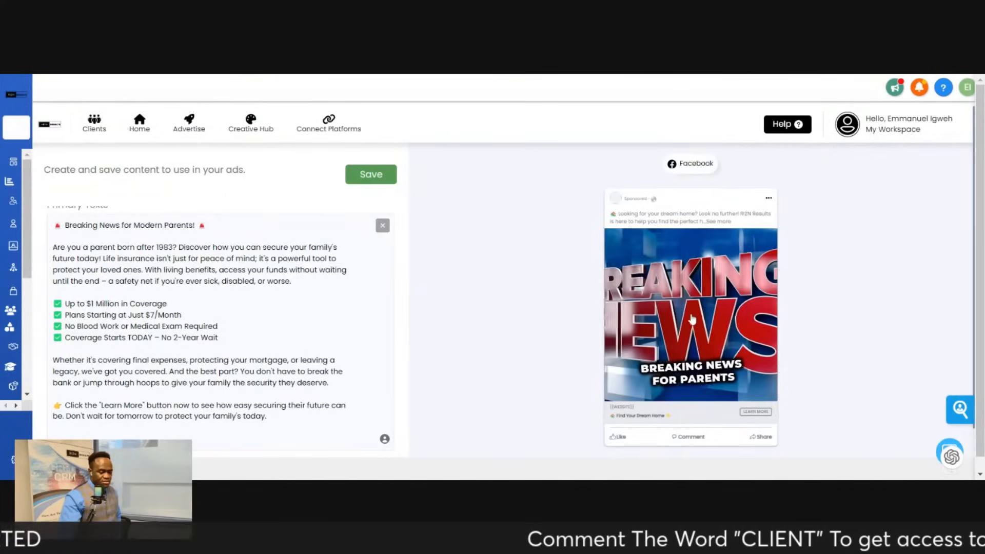
scroll(322, 258, "down", 1)
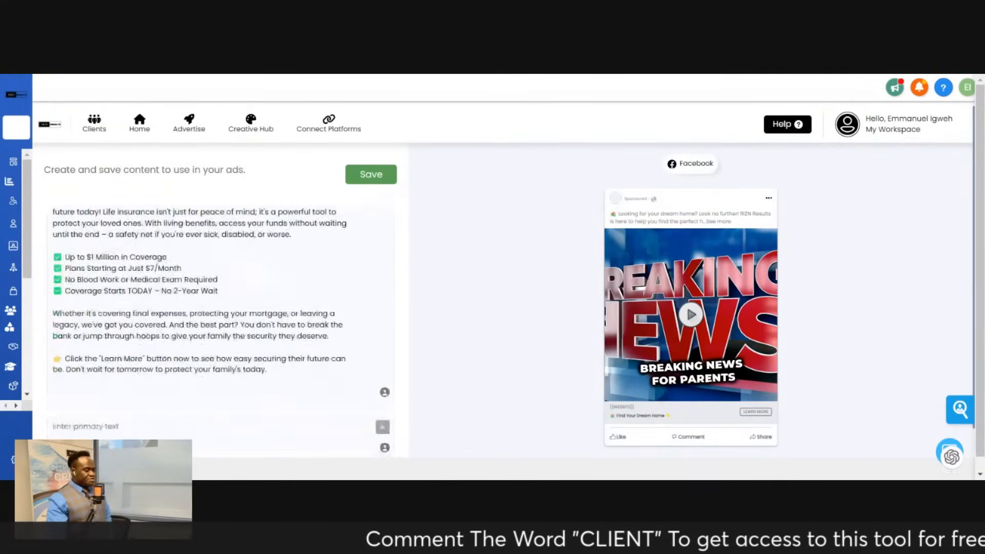
scroll(221, 307, "down", 3)
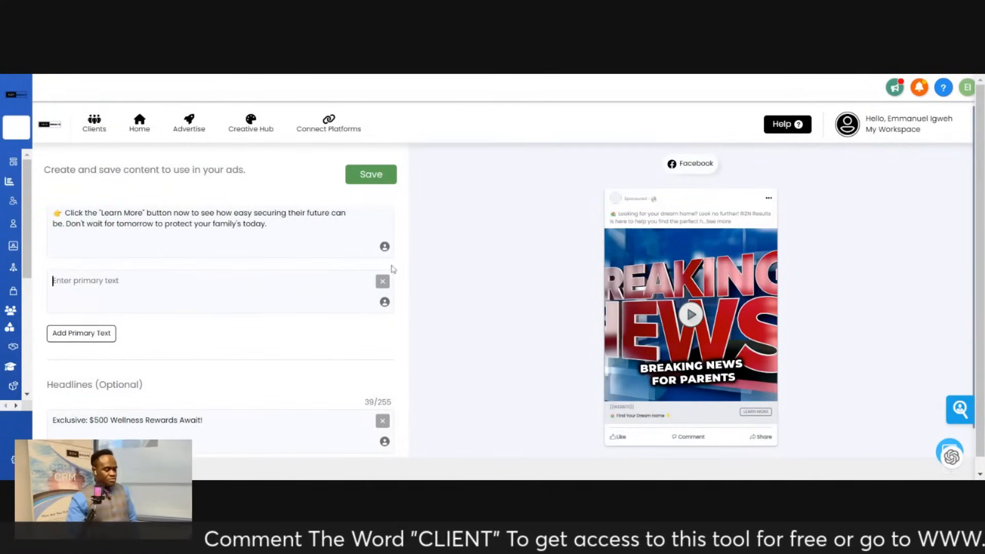
scroll(221, 308, "up", 5)
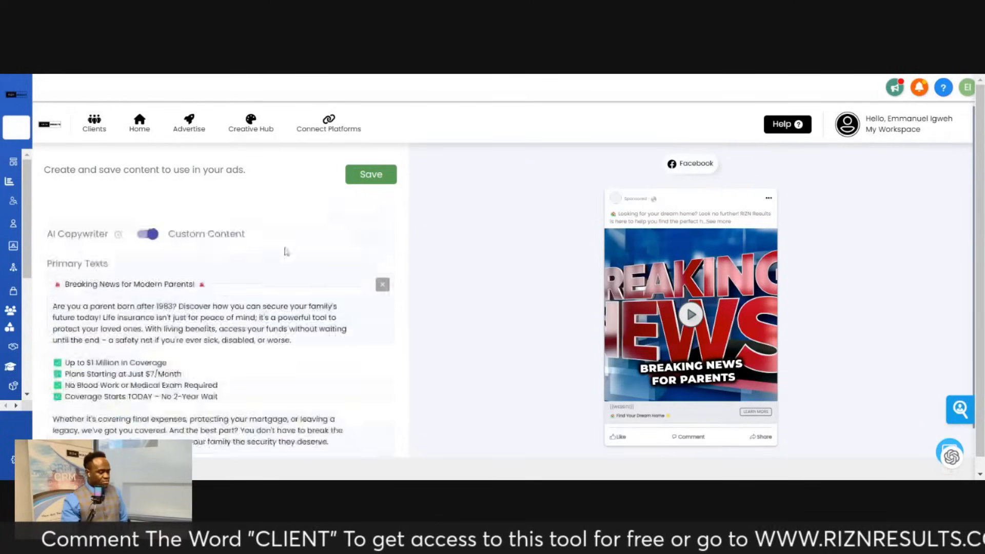
scroll(258, 382, "down", 5)
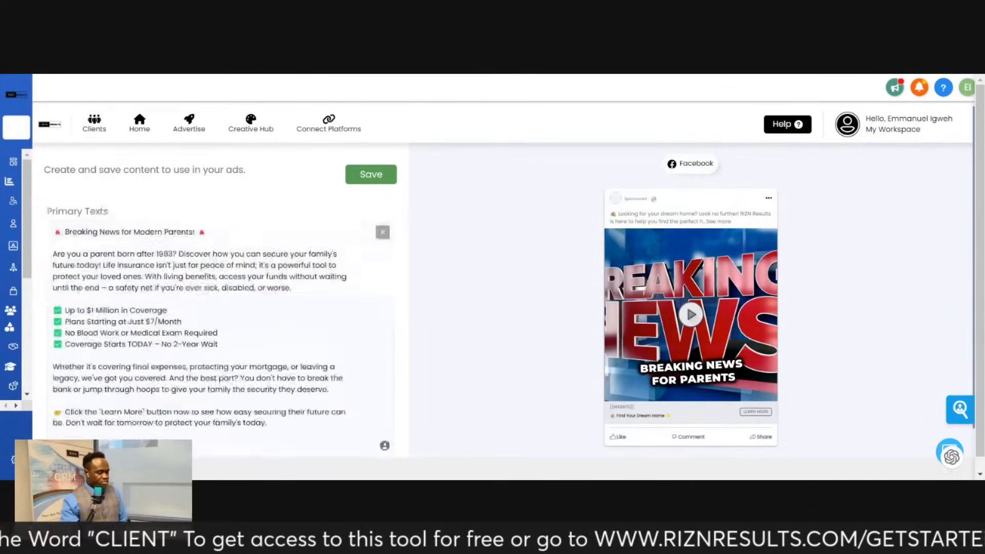
left_click_drag(204, 357, 50, 362)
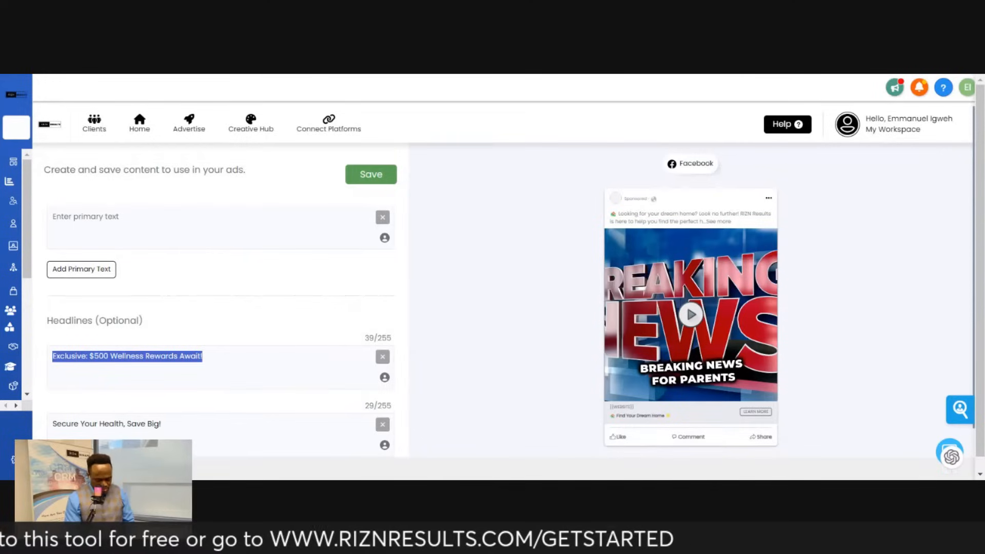
type("Sex")
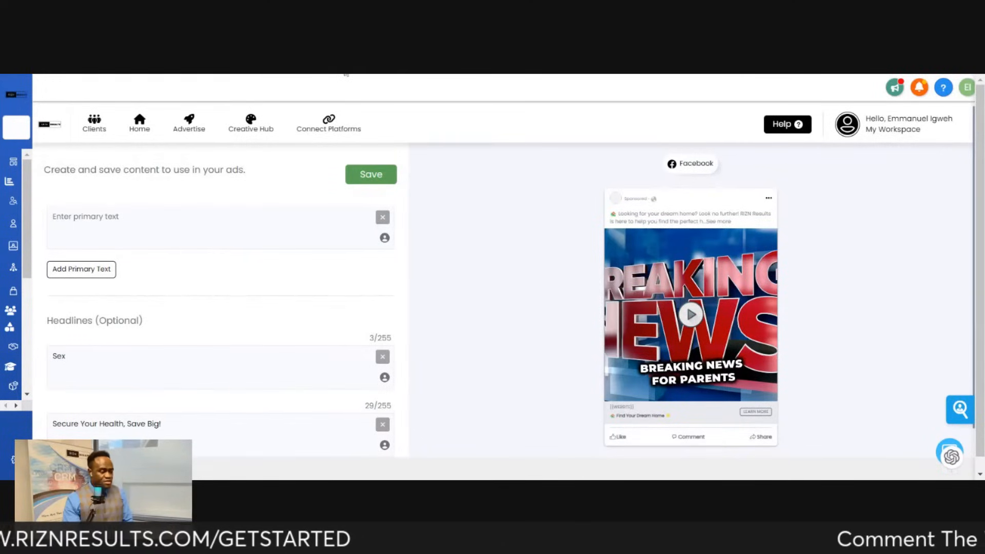
- Switch to ChatGPT and ask in the same chat for 5 persuasive Facebook ad headlines that are less than 5 words
left_click(346, 75)
left_click(338, 402)
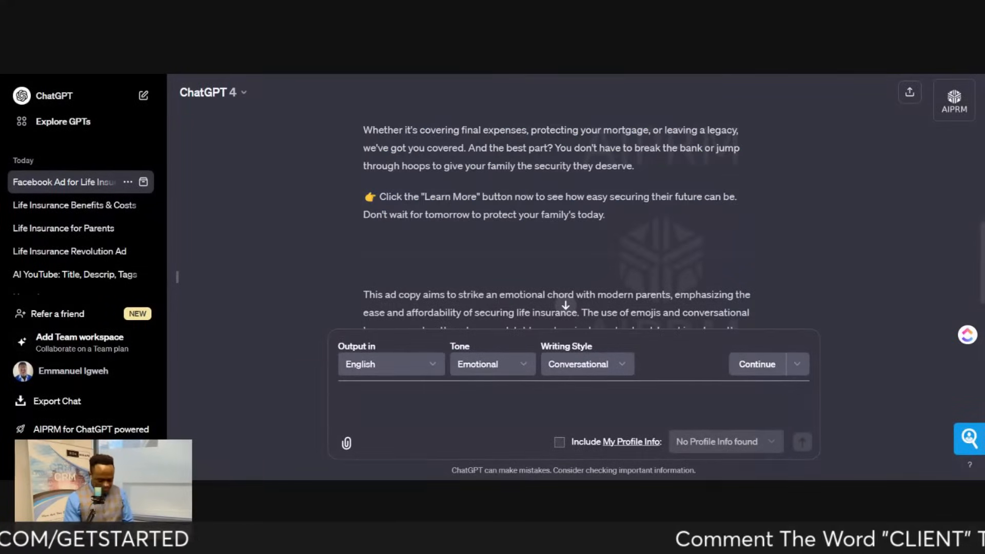
type("Give me 5 f")
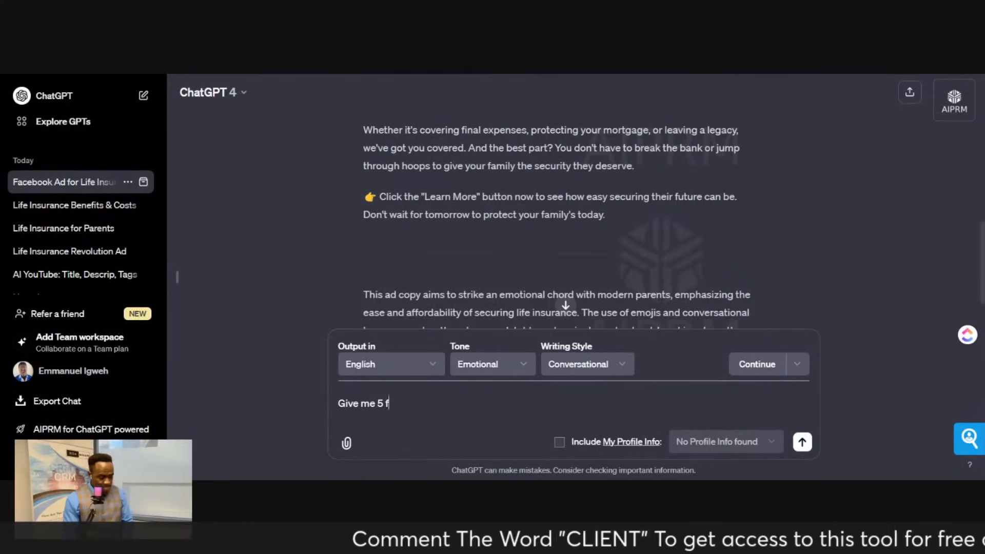
key("BackSpace")
type("per")
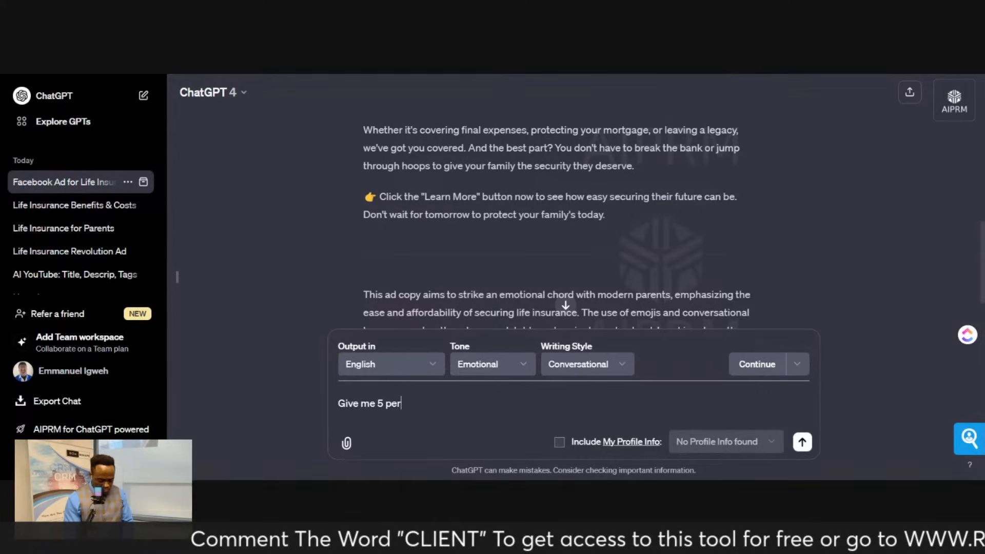
type("suasive facebook ad headlines thatare less than 5 we")
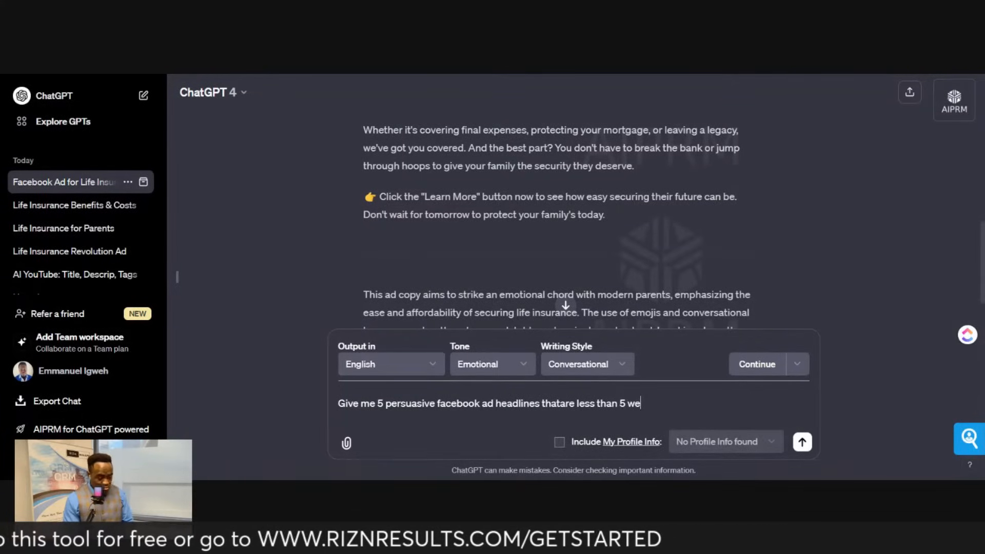
key("BackSpace")
type("ords")
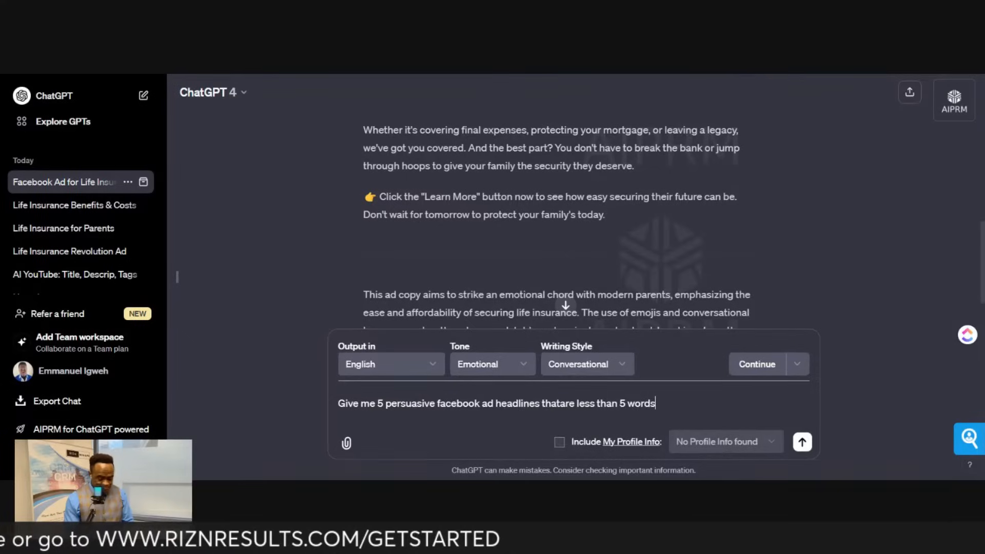
key("Return")
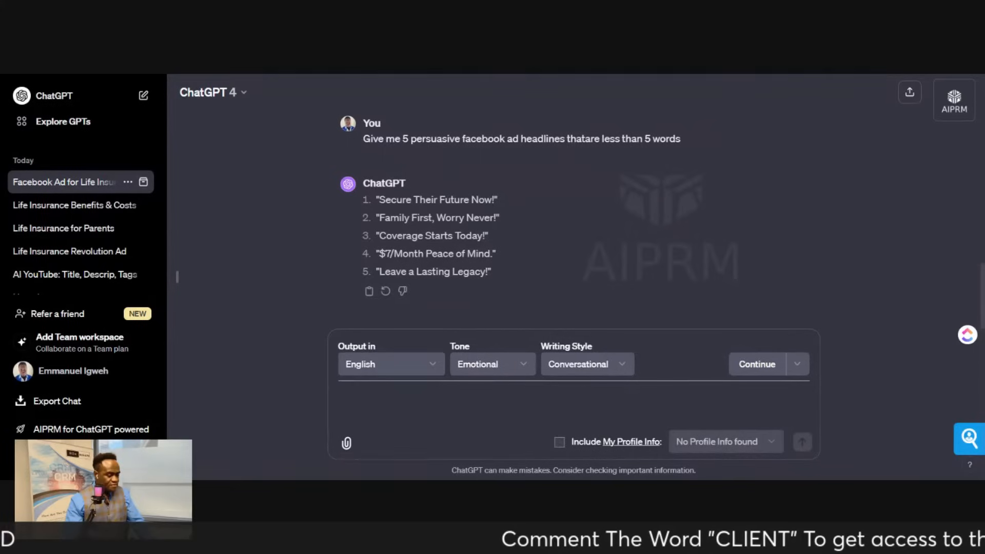
- Transfer two generated headlines to the RIZN Results creative: "Family First, Worry Never!" as the first and "Coverage Starts Today!" as the second
left_click_drag(379, 218, 494, 218)
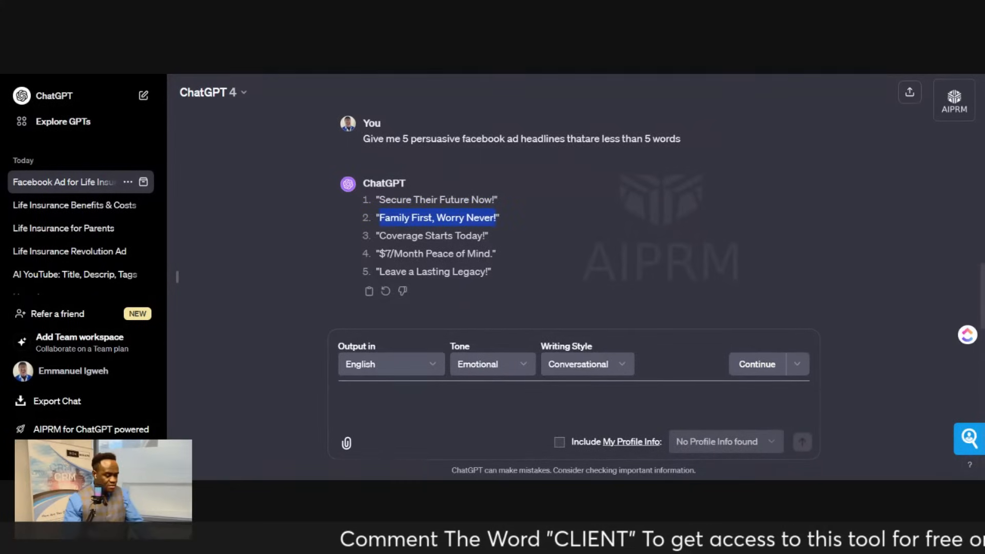
left_click(251, 74)
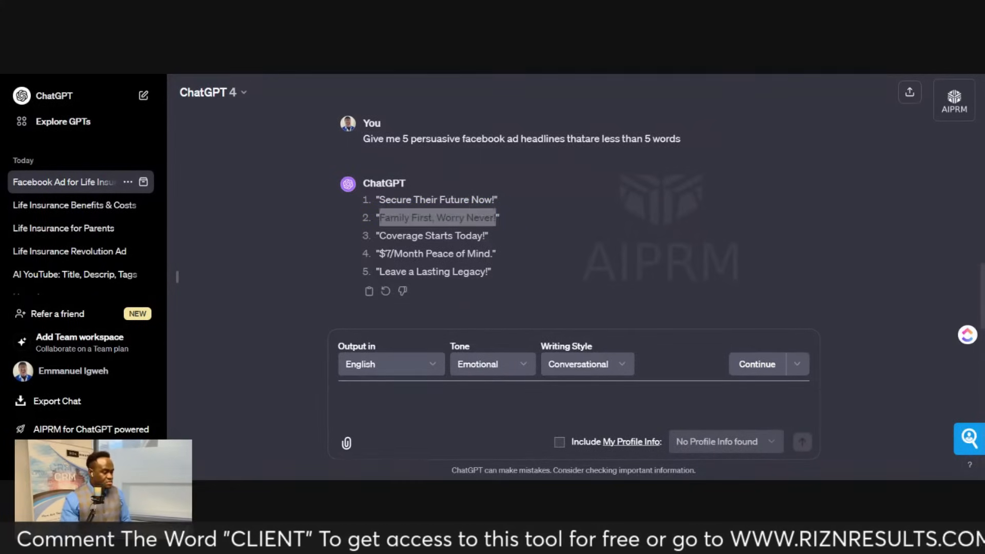
left_click(359, 73)
left_click(138, 349)
key("ctrl+a")
type("Family First, Worry Never!")
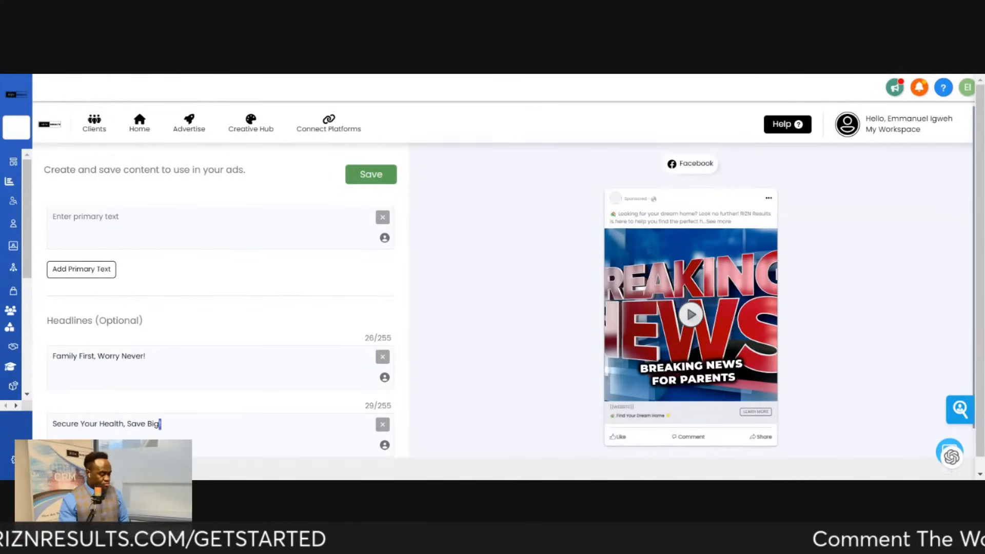
key("ctrl+a")
type("Coverage Starts Today!")
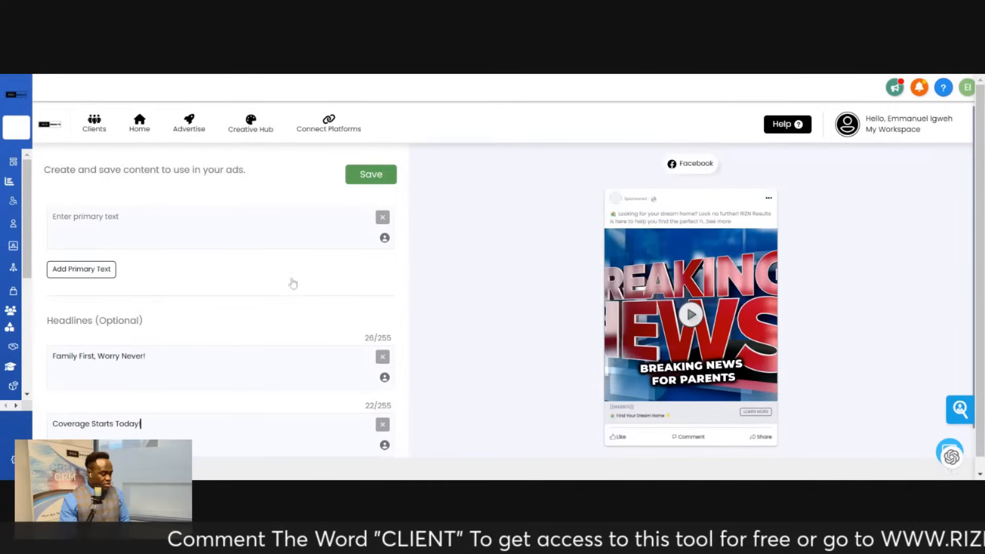
- Change the third headline to "Healthcare $7/Month Peace of Mind" and remove the exclamation mark from the second headline
scroll(132, 397, "down", 5)
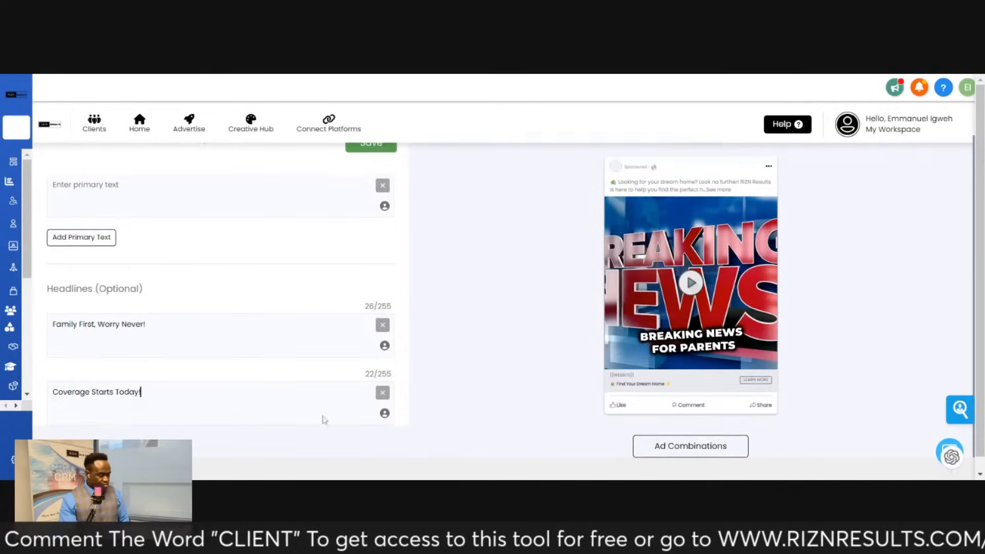
scroll(226, 281, "up", 3)
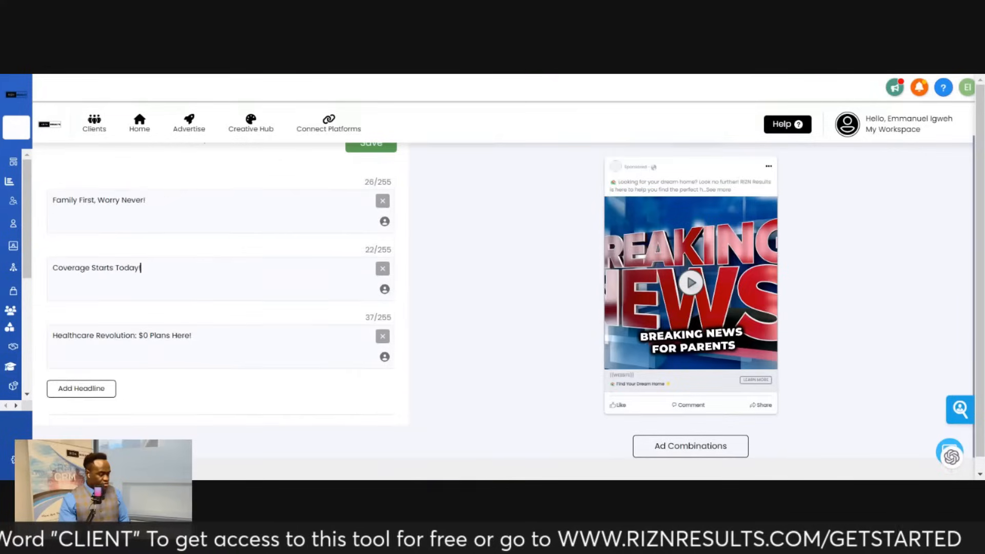
double_click(112, 347)
double_click(109, 336)
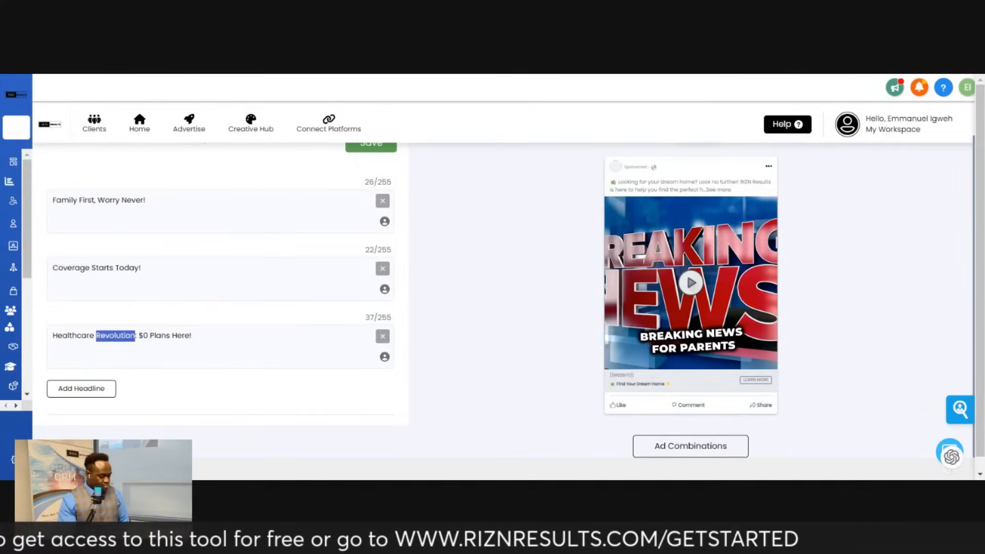
type("$7/Month Peace of Mind")
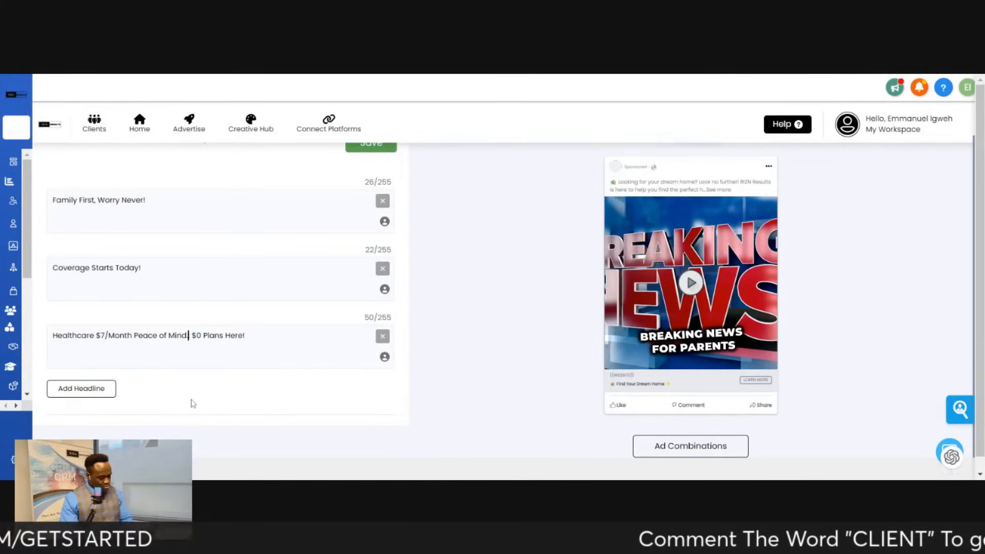
left_click_drag(245, 336, 189, 336)
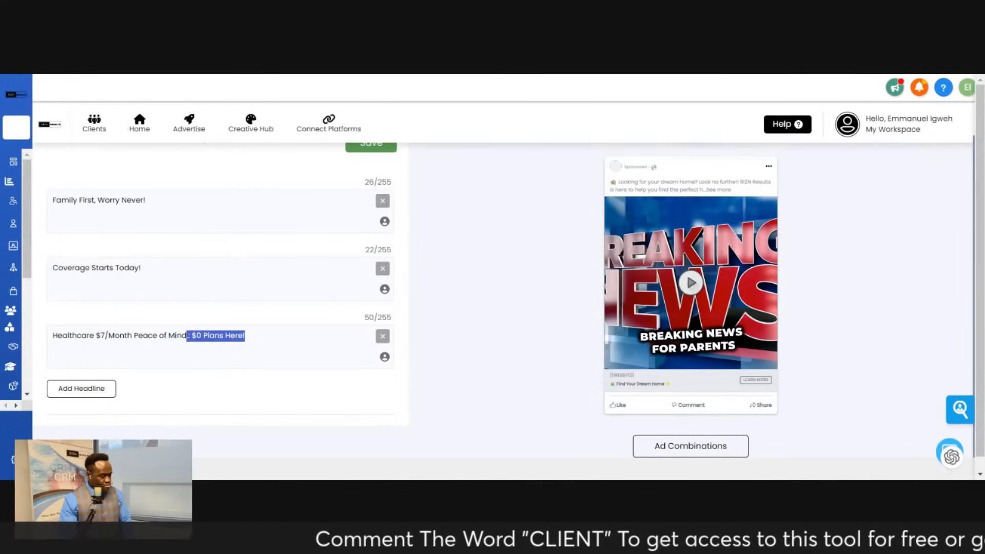
key("BackSpace")
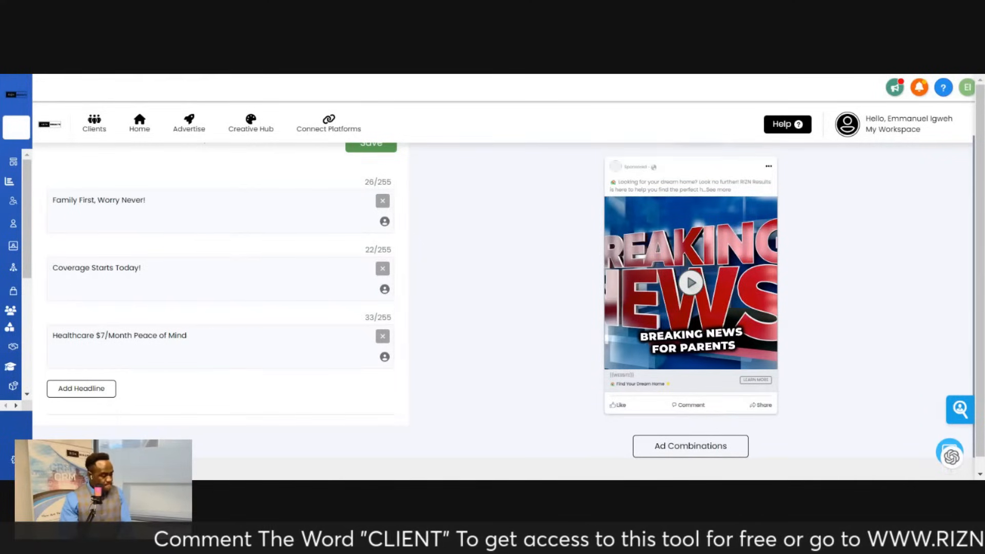
left_click(186, 284)
key("BackSpace")
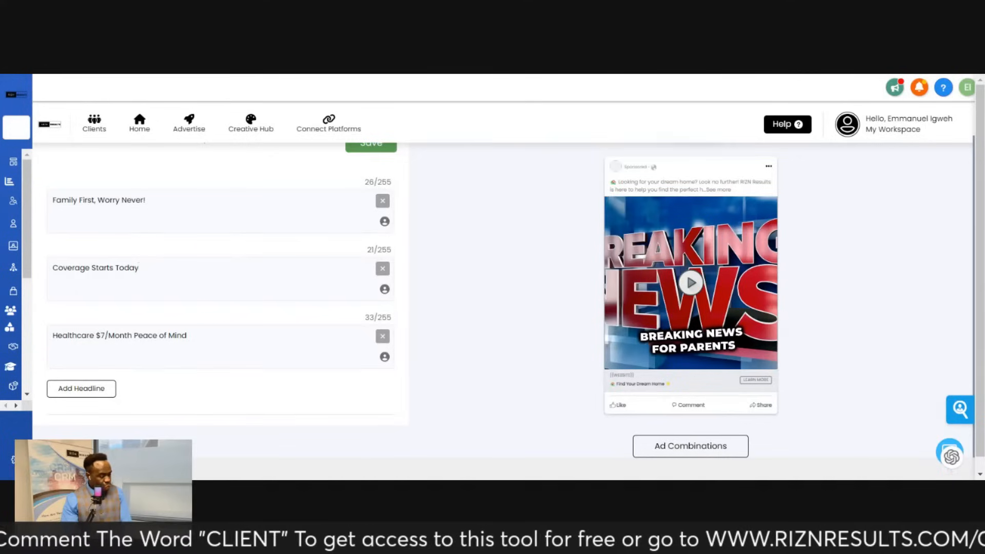
- Review the whole creative from its name down to the call to action and save it
scroll(268, 298, "down", 3)
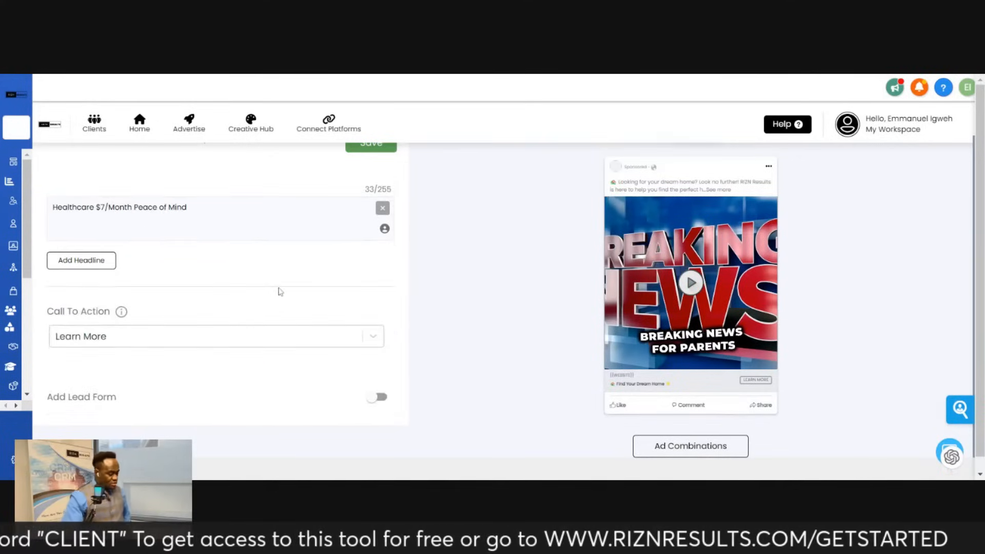
scroll(271, 292, "up", 10)
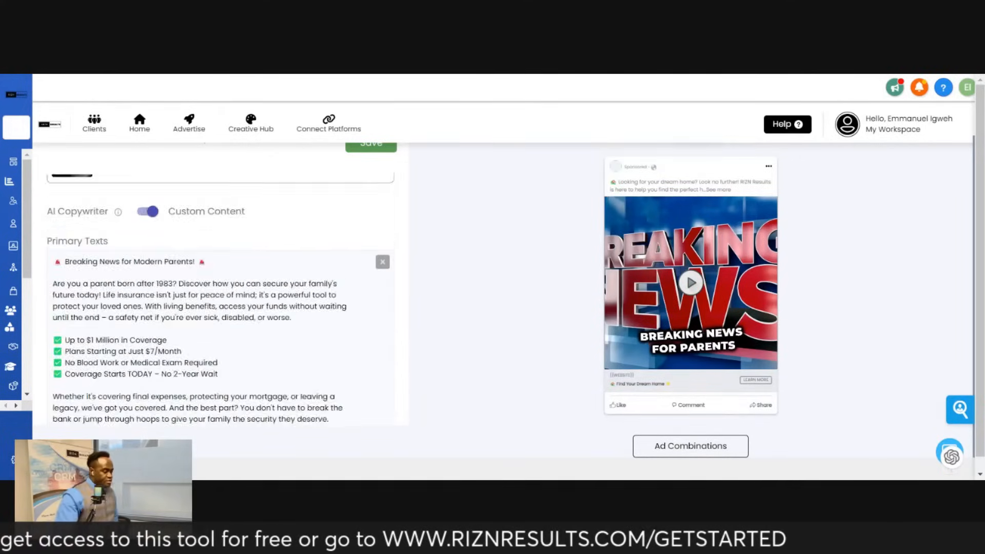
scroll(293, 302, "up", 2)
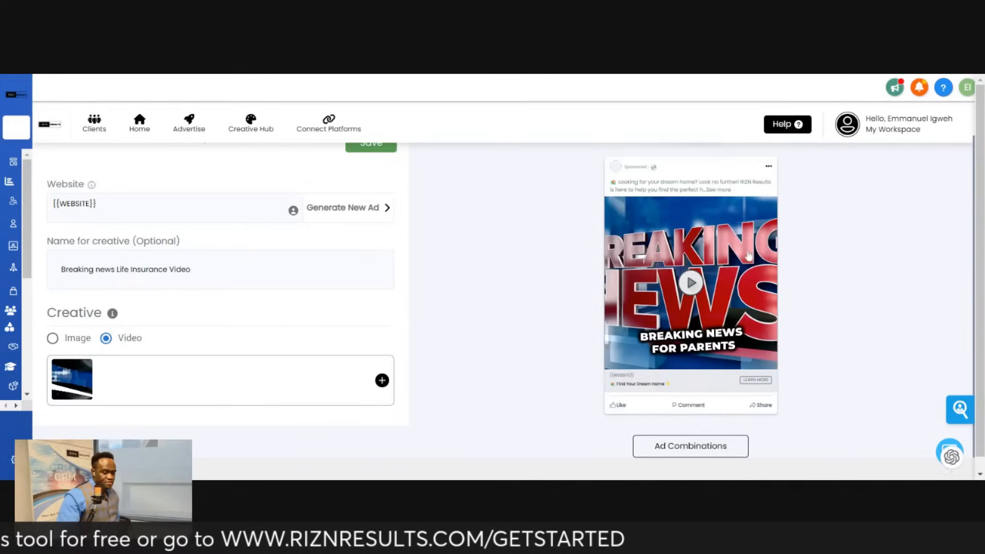
scroll(359, 318, "up", 1)
scroll(339, 331, "down", 8)
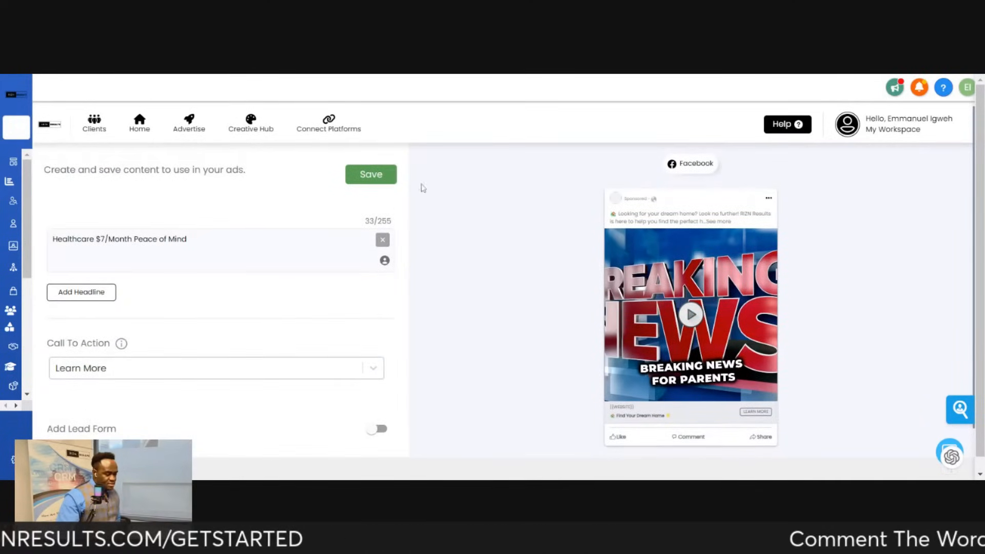
left_click(367, 186)
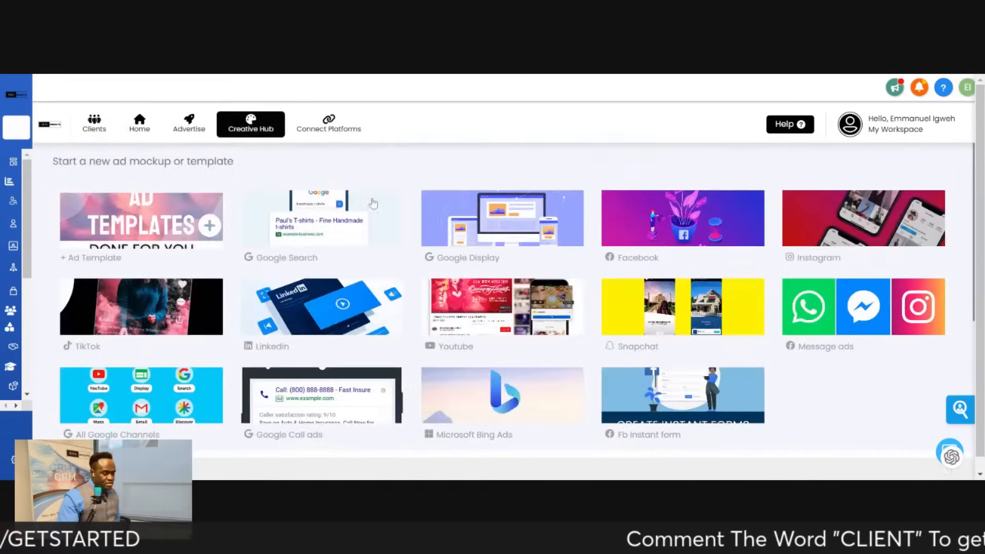
- Try to create an ad from the saved "Breaking news Life Insurance Video" creative, and return to the Creative Hub library
scroll(228, 267, "down", 5)
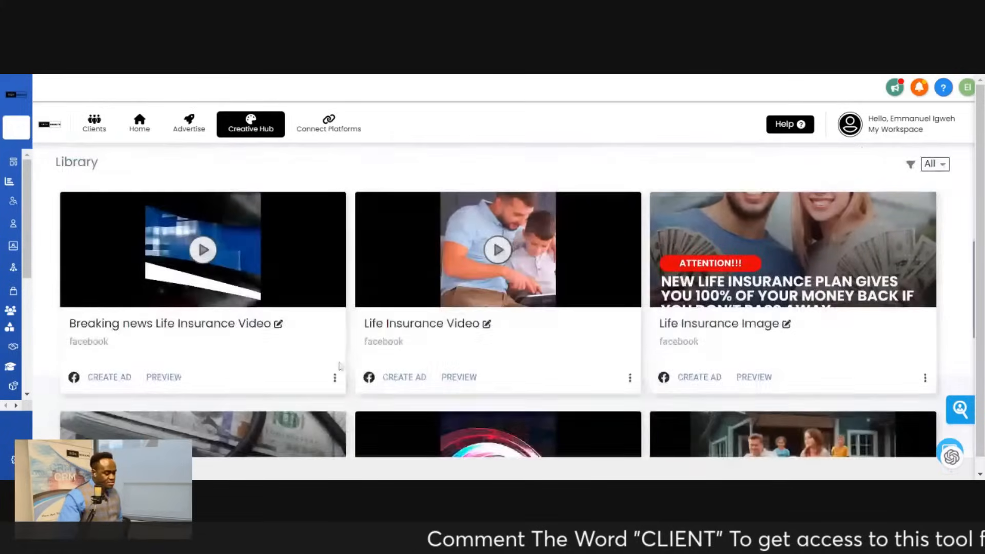
left_click(114, 379)
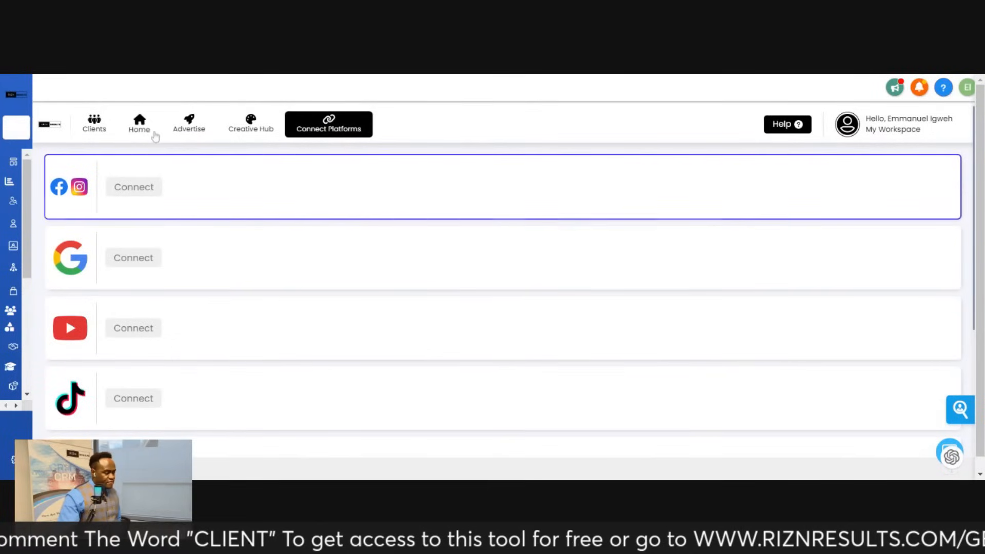
left_click(251, 123)
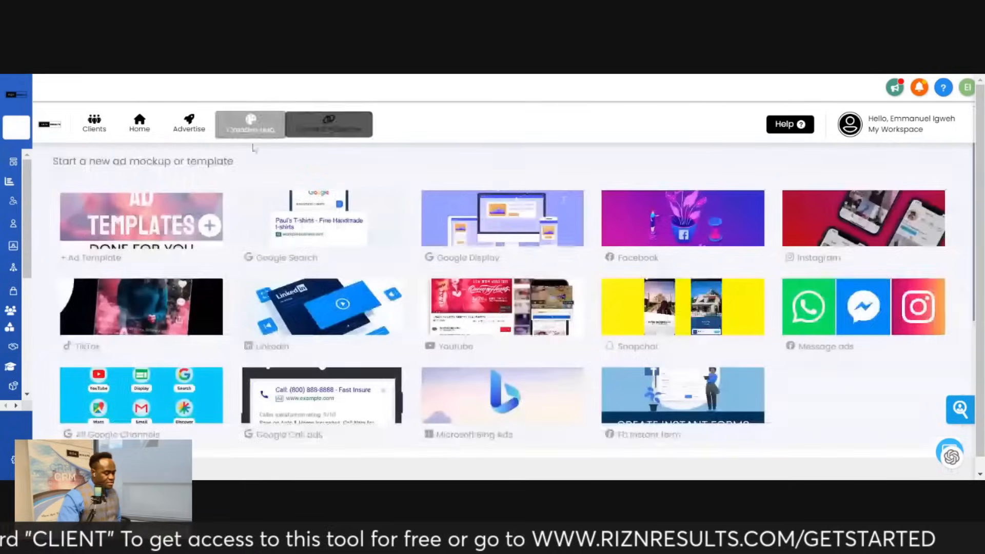
scroll(492, 307, "down", 5)
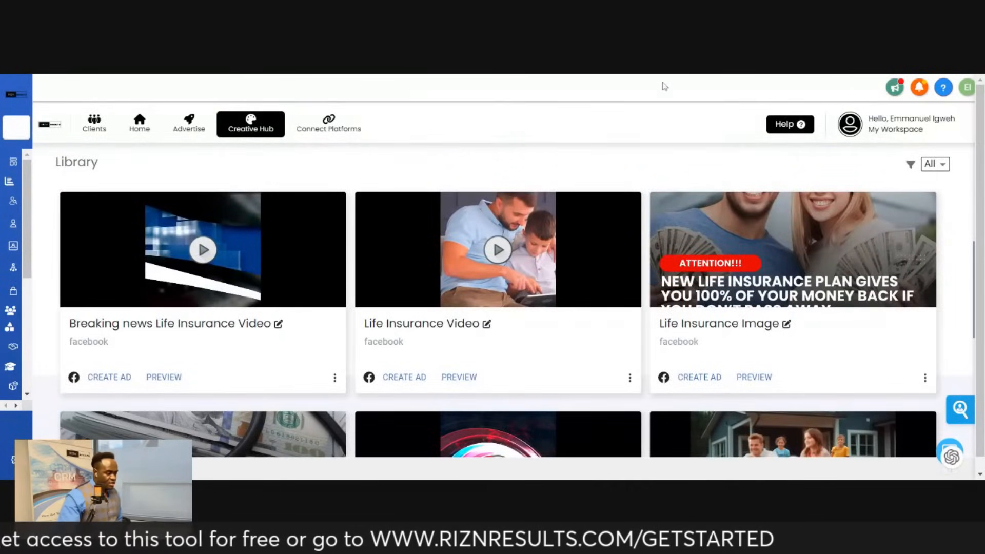